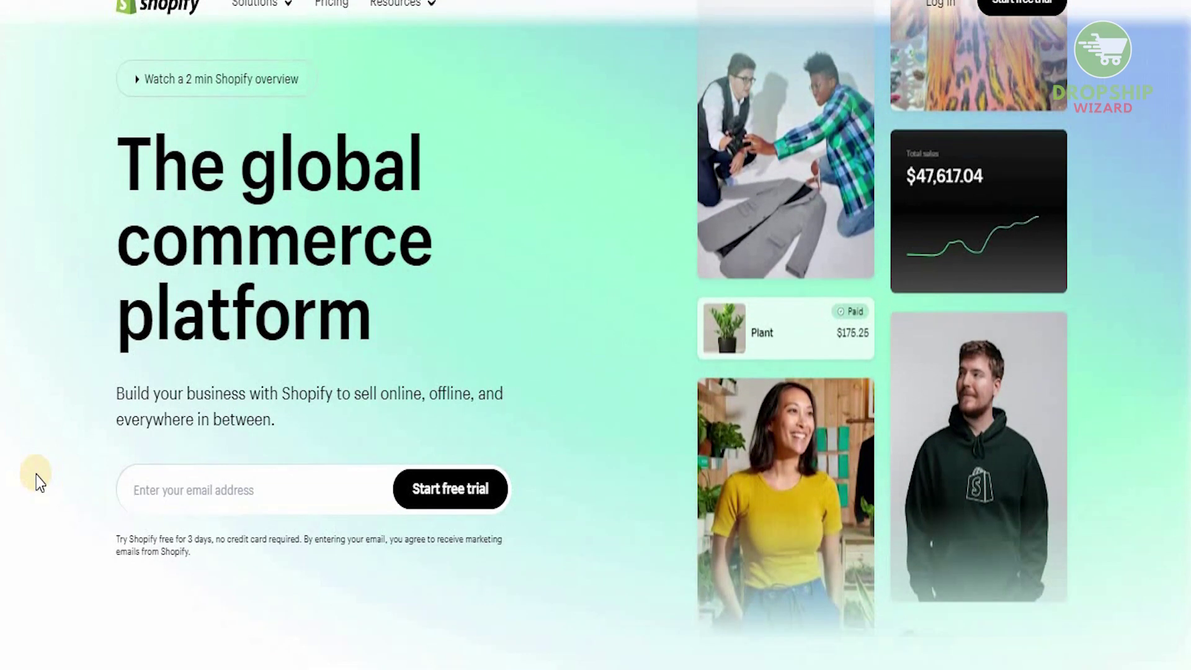
Examine the homepage's introduction, merchant statistics and commerce community sections.
{"action": "scroll", "coordinate": [35, 478], "scroll_direction": "down", "scroll_amount": 6}
{"action": "scroll", "coordinate": [35, 471], "scroll_direction": "down", "scroll_amount": 1}
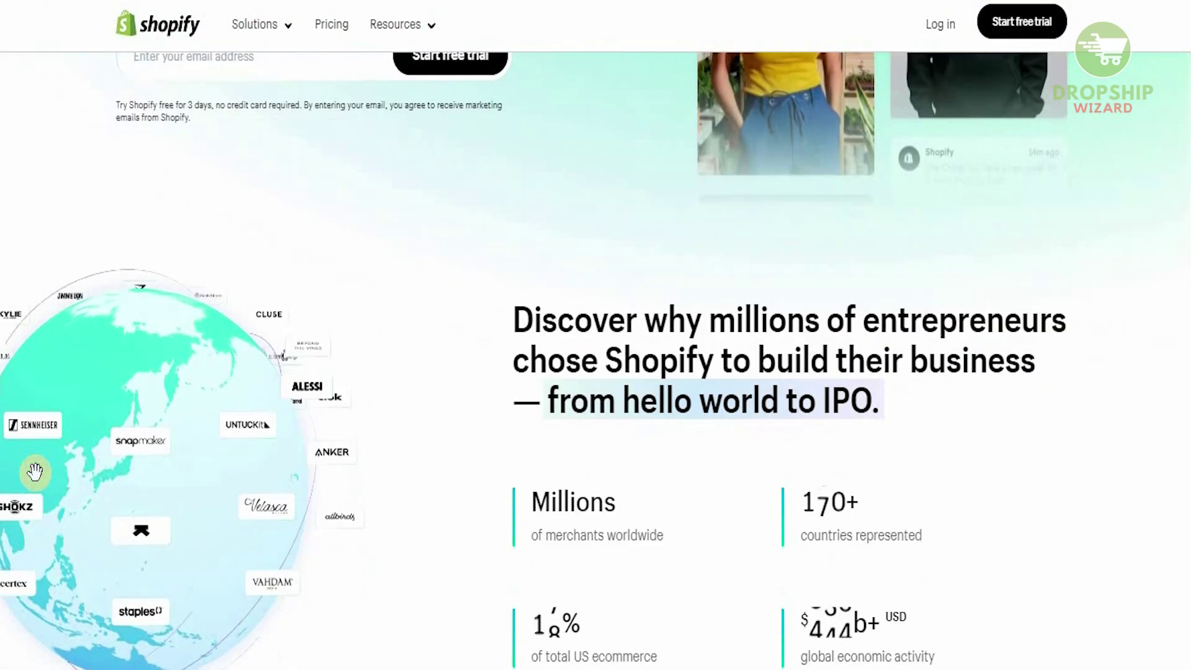
{"action": "scroll", "coordinate": [35, 472], "scroll_direction": "down", "scroll_amount": 1}
{"action": "scroll", "coordinate": [34, 471], "scroll_direction": "down", "scroll_amount": 1}
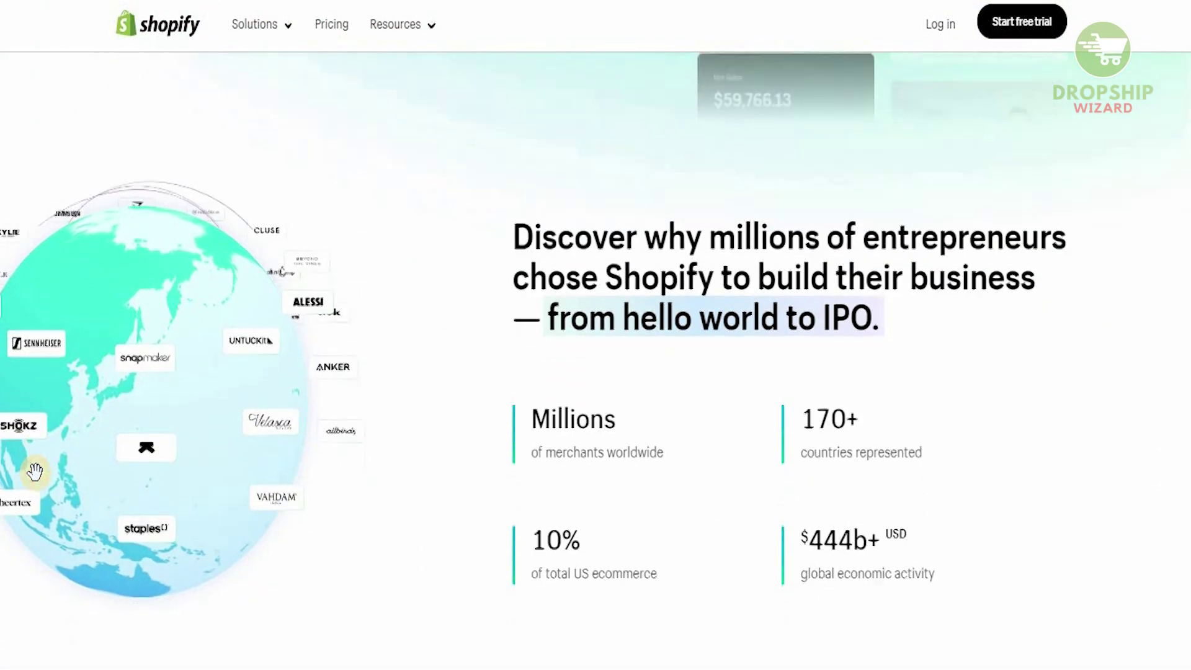
{"action": "scroll", "coordinate": [34, 472], "scroll_direction": "down", "scroll_amount": 1}
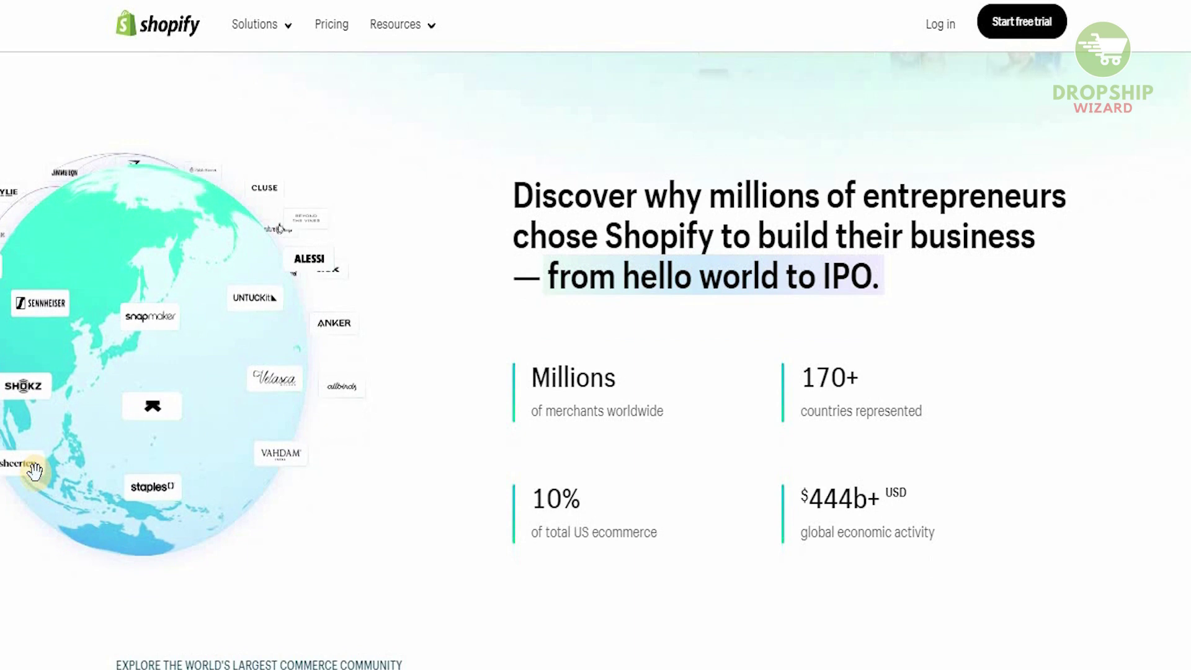
{"action": "scroll", "coordinate": [34, 471], "scroll_direction": "down", "scroll_amount": 1}
{"action": "scroll", "coordinate": [35, 472], "scroll_direction": "down", "scroll_amount": 1}
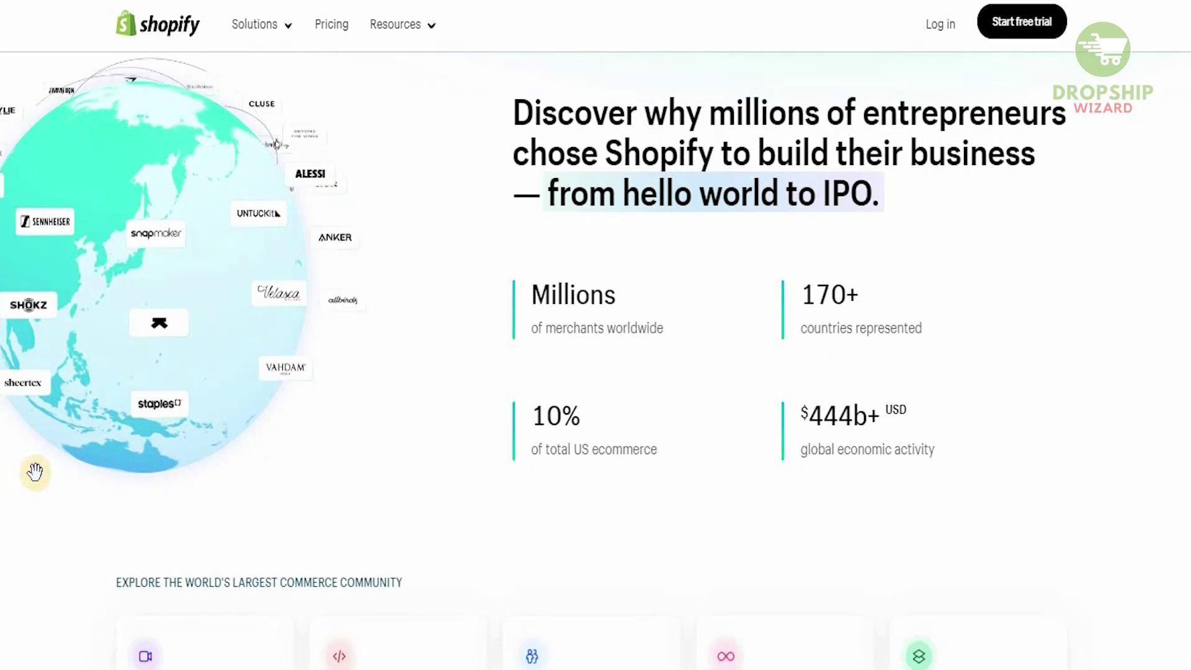
{"action": "scroll", "coordinate": [35, 471], "scroll_direction": "down", "scroll_amount": 1}
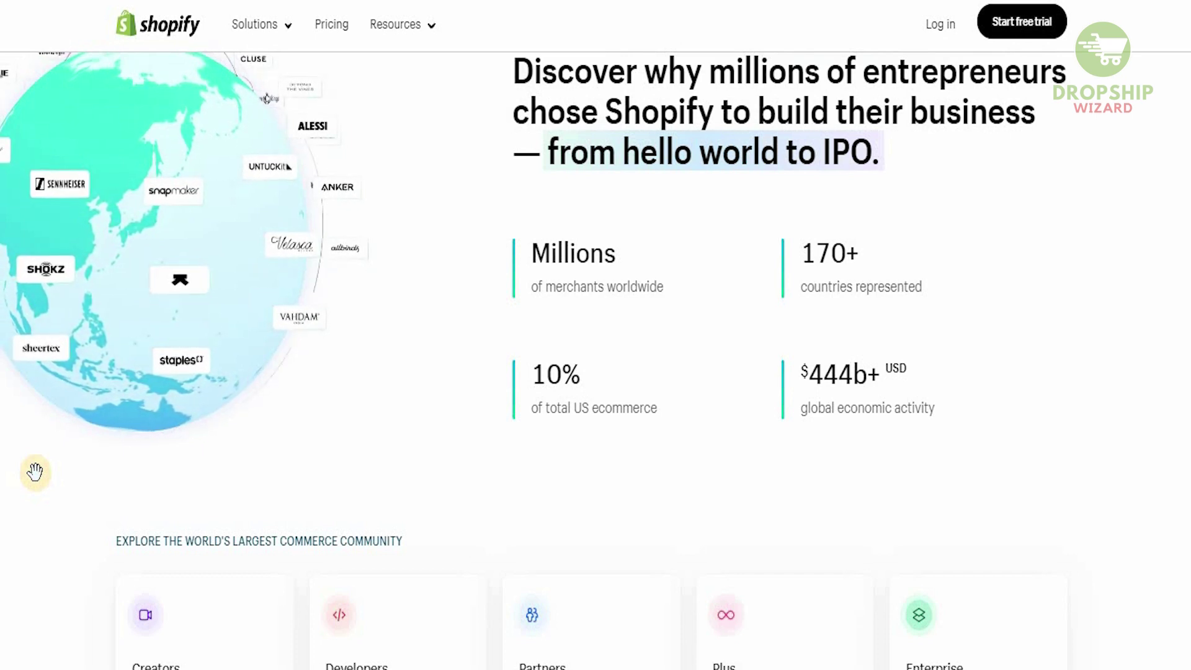
{"action": "scroll", "coordinate": [34, 472], "scroll_direction": "down", "scroll_amount": 2}
{"action": "scroll", "coordinate": [39, 481], "scroll_direction": "down", "scroll_amount": 3}
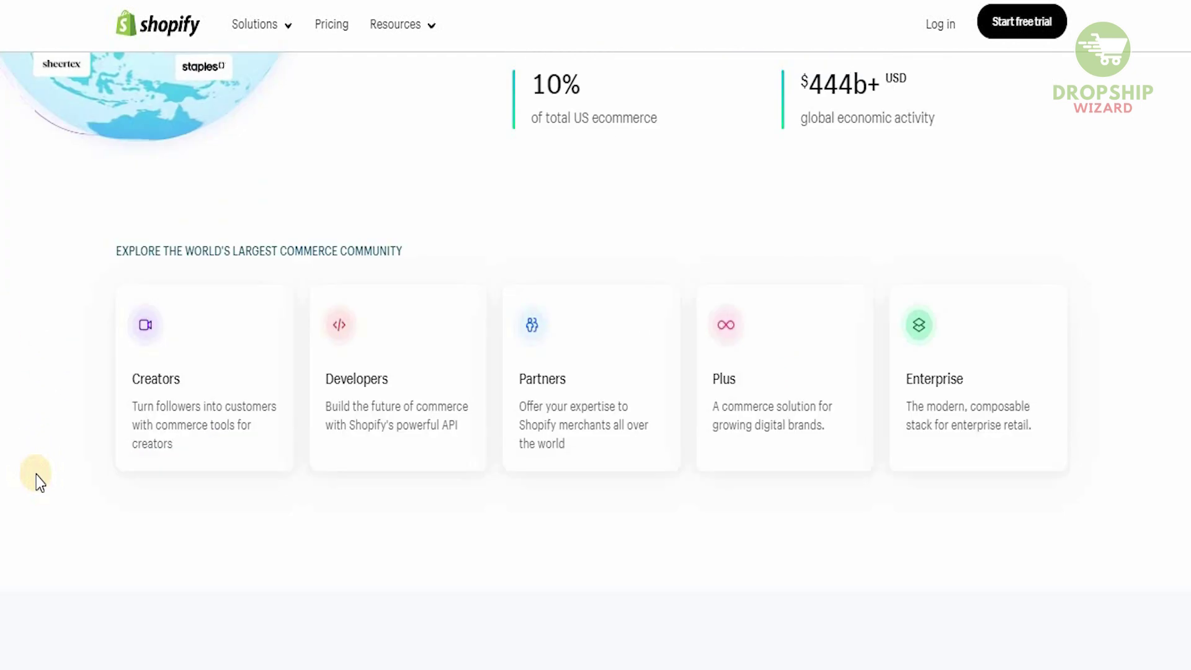
{"action": "scroll", "coordinate": [38, 480], "scroll_direction": "down", "scroll_amount": 7}
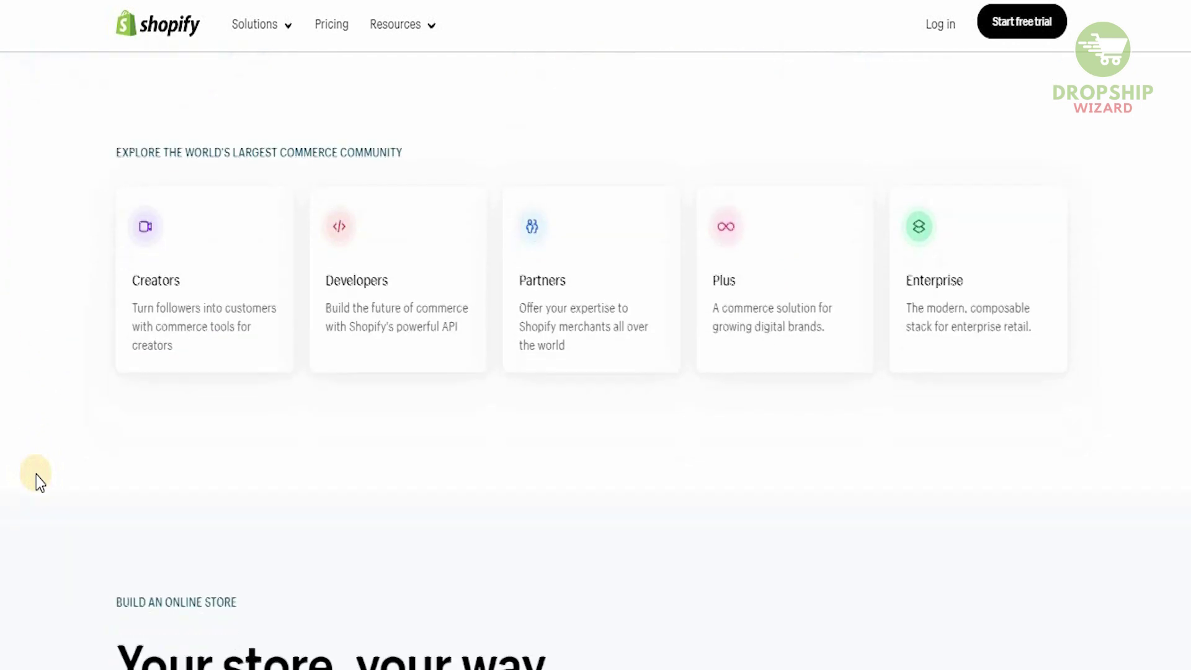
Read the online store section covering storefront building, brand templates and apps.
{"action": "scroll", "coordinate": [38, 480], "scroll_direction": "down", "scroll_amount": 5}
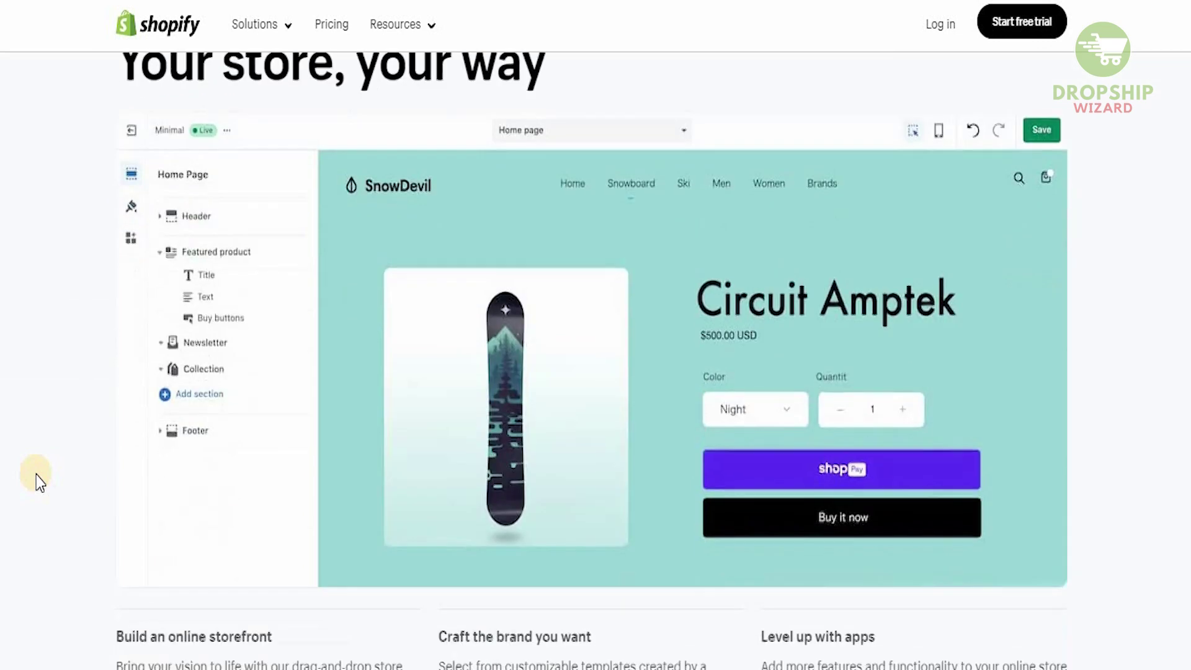
{"action": "scroll", "coordinate": [38, 480], "scroll_direction": "down", "scroll_amount": 2}
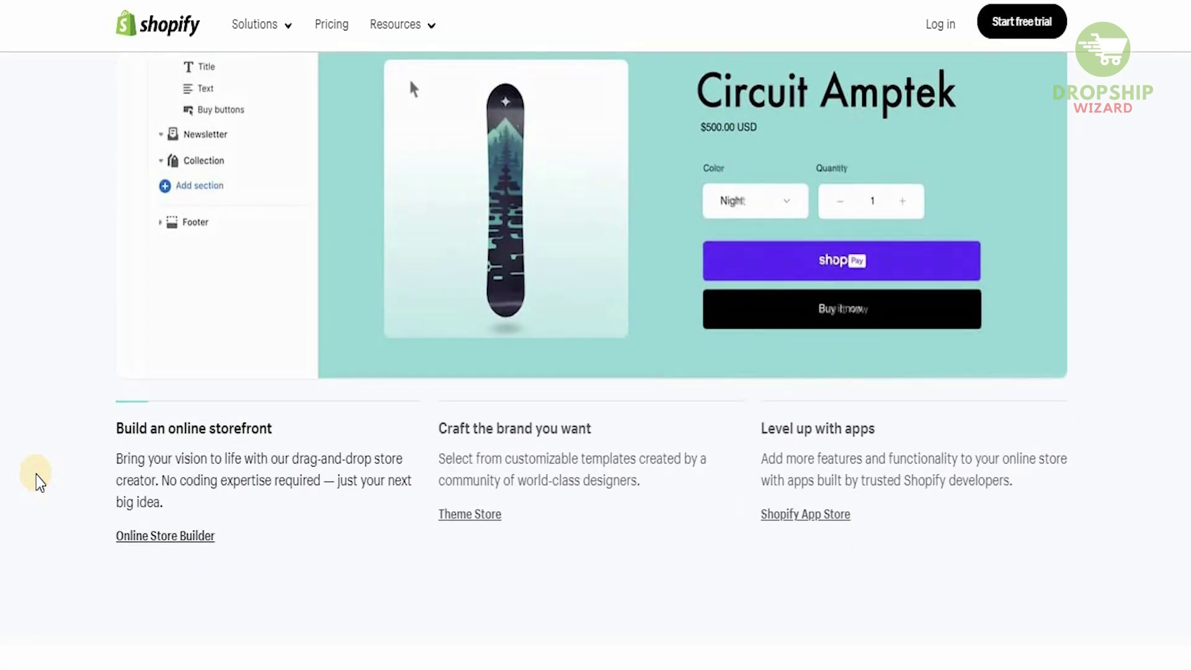
{"action": "scroll", "coordinate": [38, 480], "scroll_direction": "down", "scroll_amount": 1}
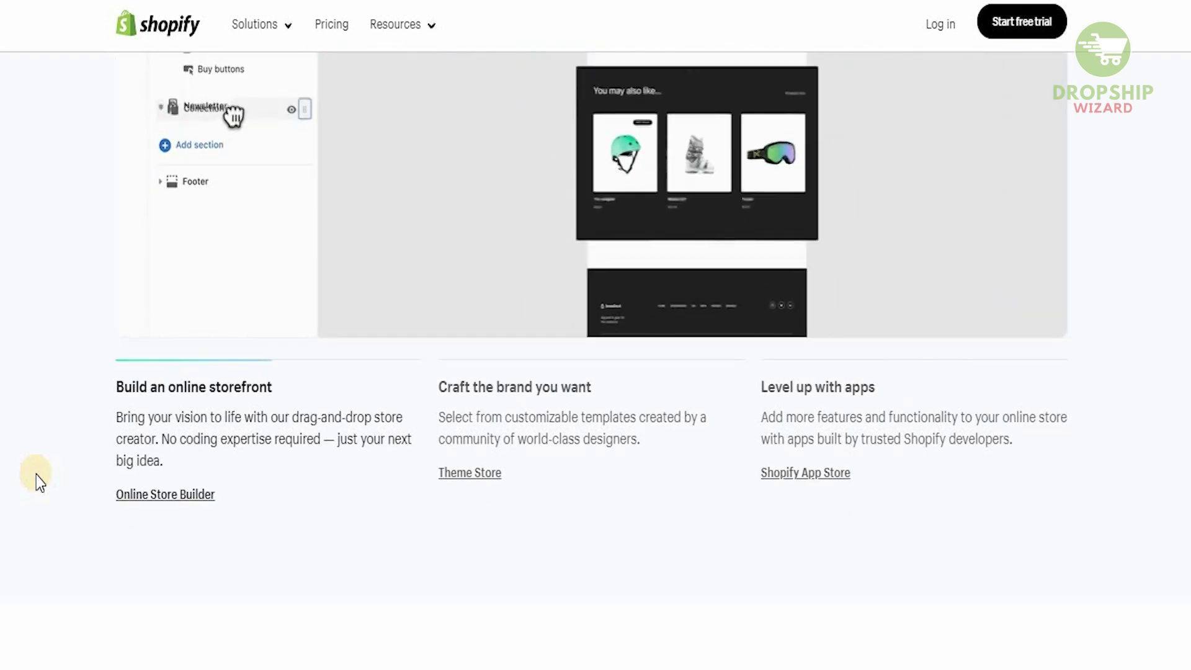
{"action": "scroll", "coordinate": [38, 481], "scroll_direction": "down", "scroll_amount": 1}
{"action": "scroll", "coordinate": [39, 481], "scroll_direction": "down", "scroll_amount": 1}
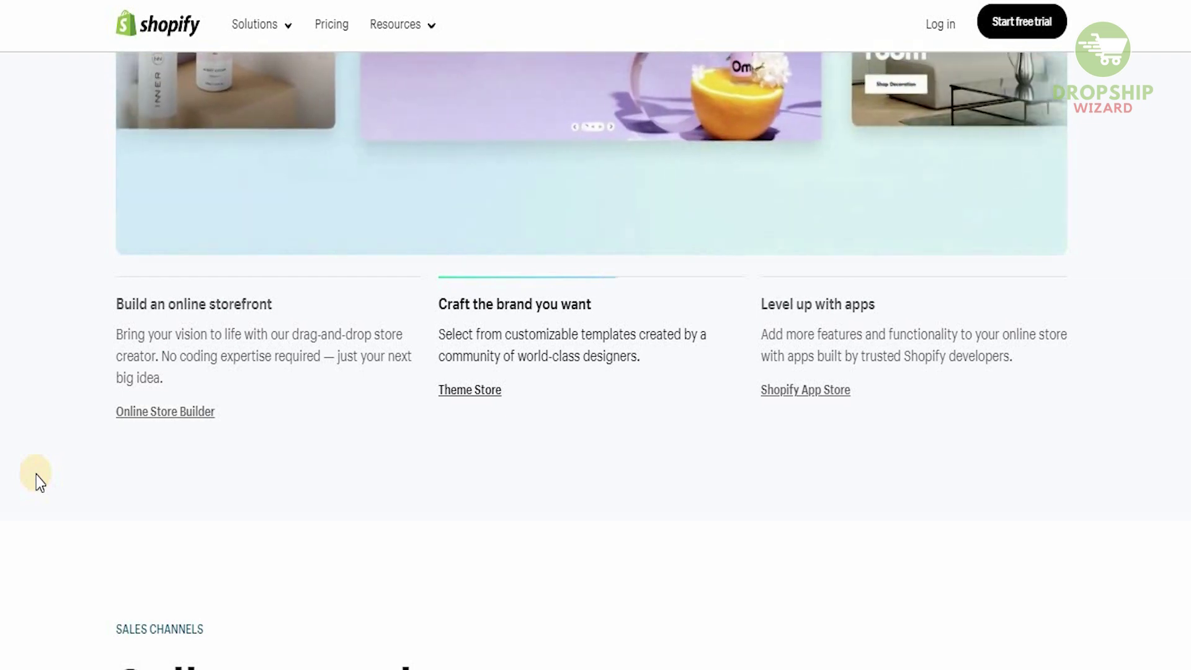
{"action": "scroll", "coordinate": [38, 481], "scroll_direction": "down", "scroll_amount": 1}
Review the homepage sections on sales channels, checkout and point of sale.
{"action": "scroll", "coordinate": [39, 481], "scroll_direction": "down", "scroll_amount": 5}
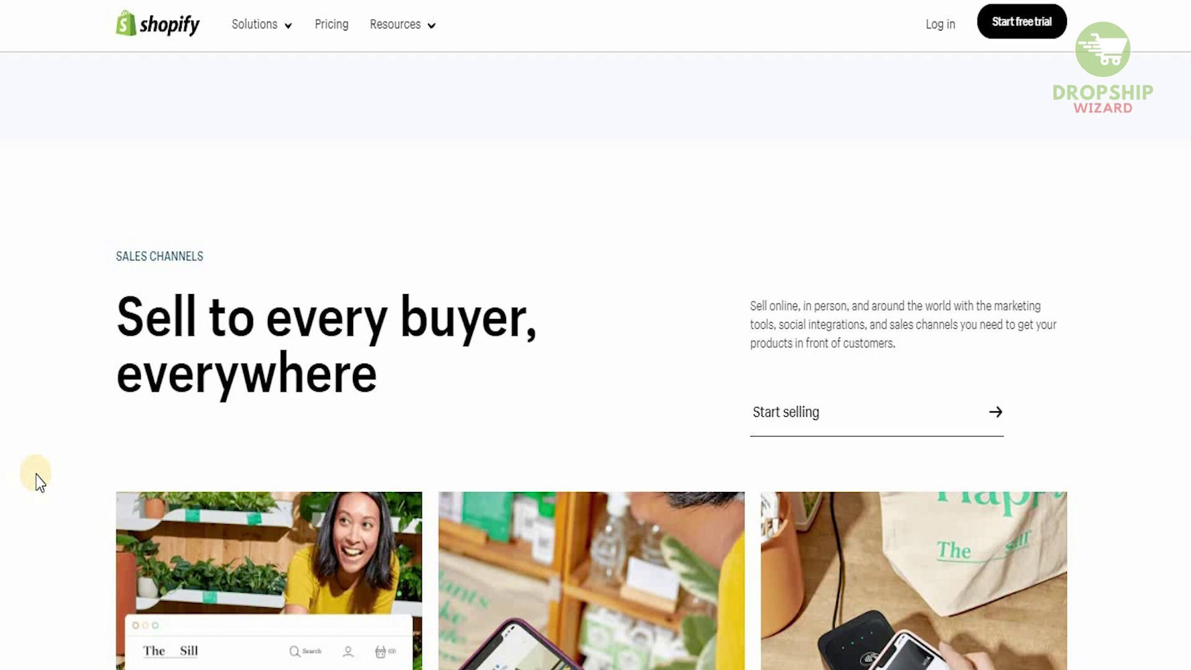
{"action": "scroll", "coordinate": [39, 480], "scroll_direction": "down", "scroll_amount": 10}
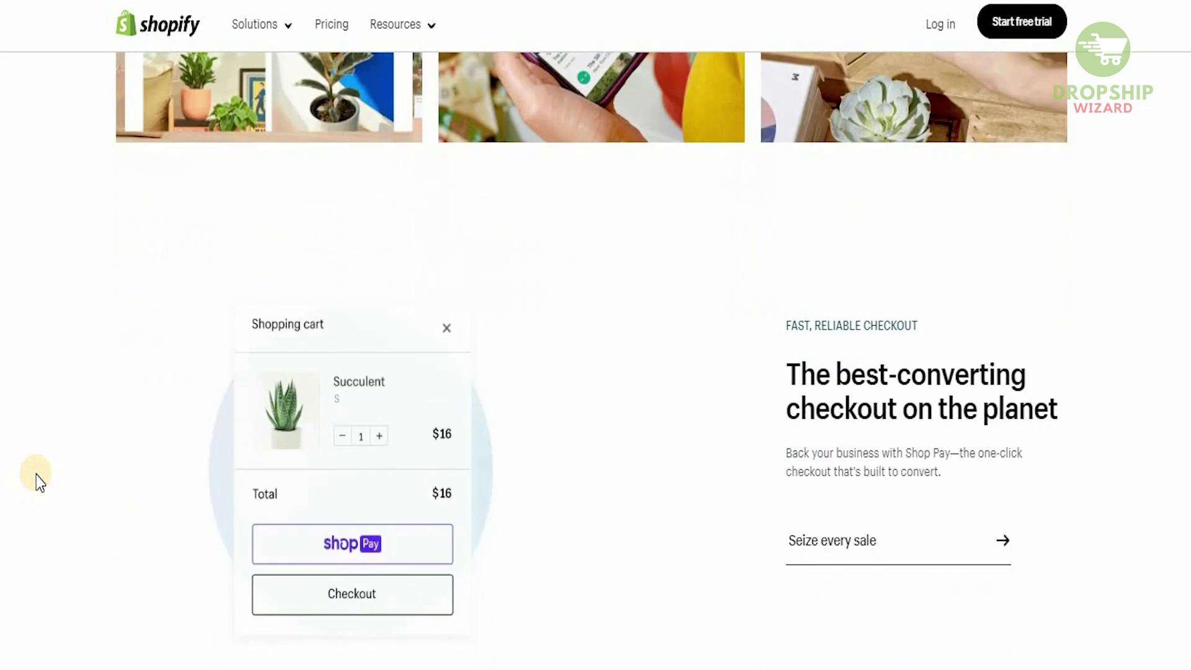
{"action": "scroll", "coordinate": [38, 481], "scroll_direction": "down", "scroll_amount": 1}
{"action": "scroll", "coordinate": [39, 480], "scroll_direction": "down", "scroll_amount": 1}
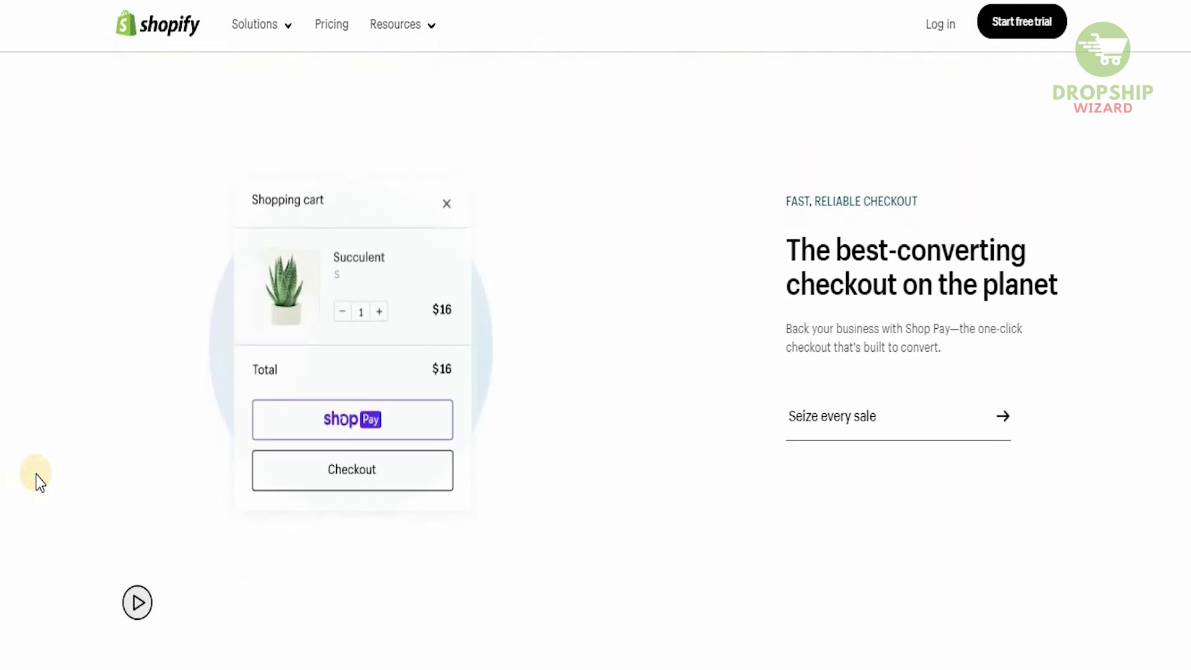
{"action": "scroll", "coordinate": [38, 480], "scroll_direction": "down", "scroll_amount": 1}
{"action": "scroll", "coordinate": [38, 481], "scroll_direction": "down", "scroll_amount": 1}
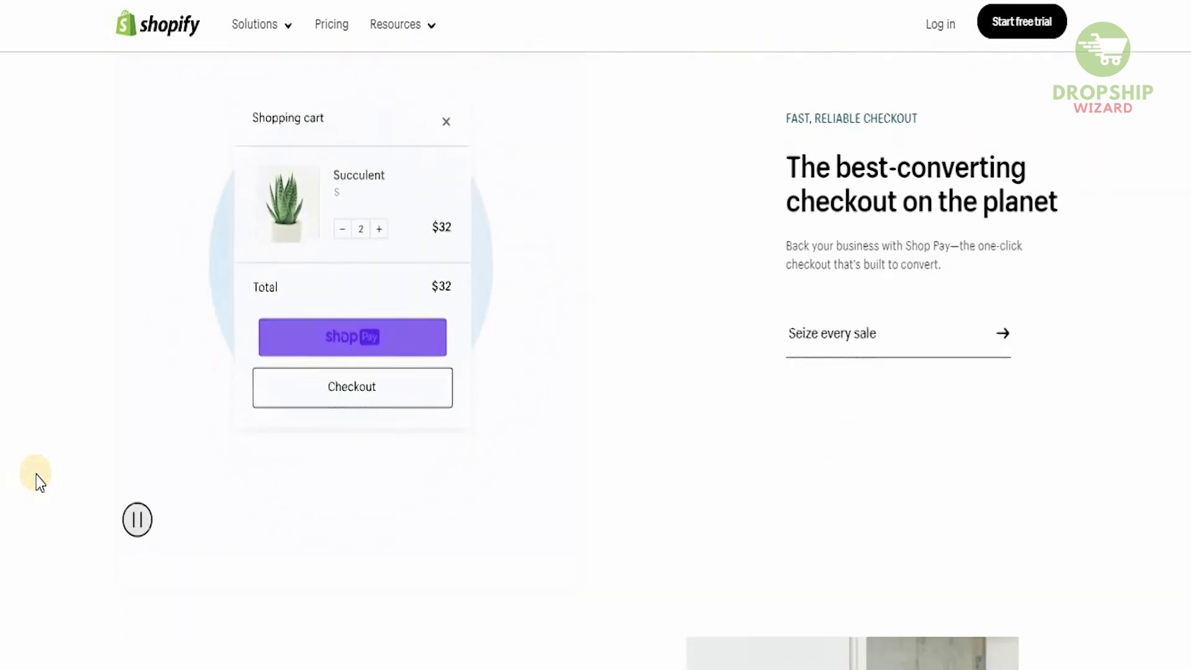
{"action": "scroll", "coordinate": [38, 481], "scroll_direction": "down", "scroll_amount": 1}
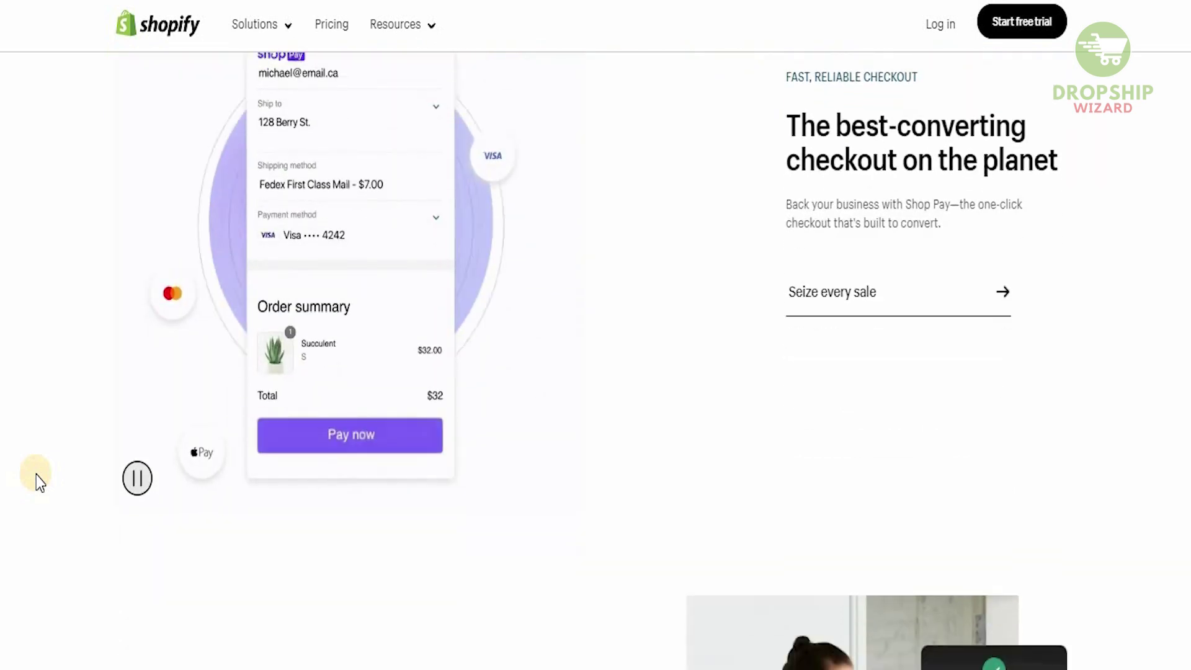
{"action": "scroll", "coordinate": [38, 481], "scroll_direction": "down", "scroll_amount": 5}
{"action": "scroll", "coordinate": [38, 481], "scroll_direction": "down", "scroll_amount": 2}
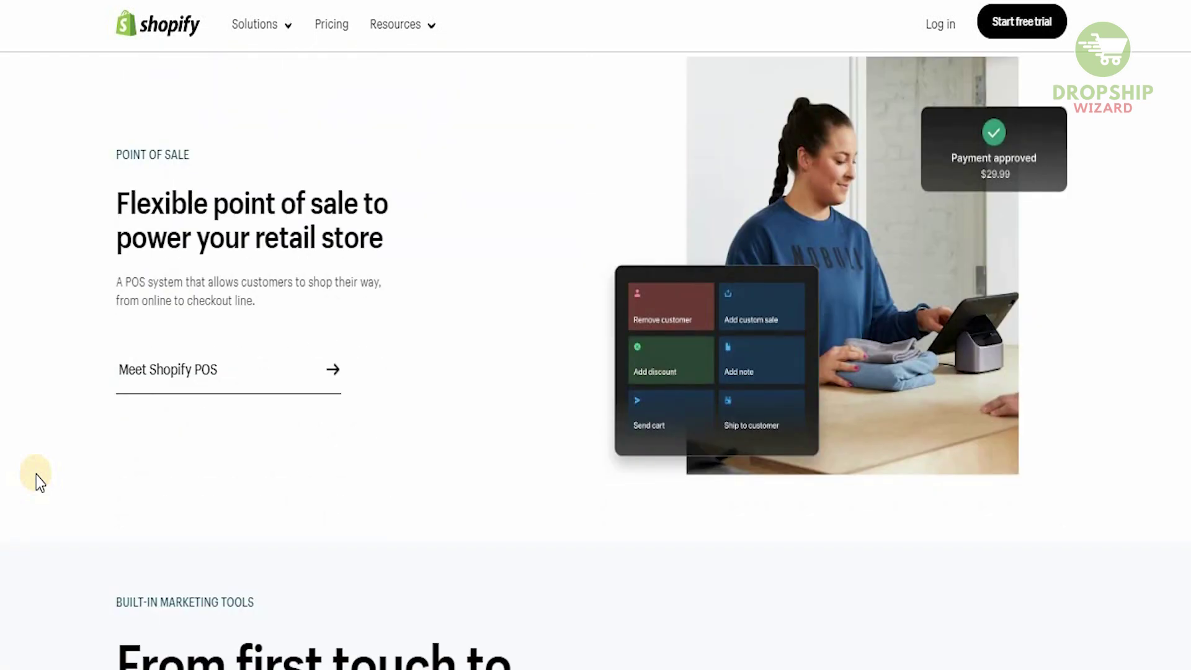
Read the built-in marketing tools section on reaching leads, engaging customers and using customer data.
{"action": "scroll", "coordinate": [38, 481], "scroll_direction": "down", "scroll_amount": 5}
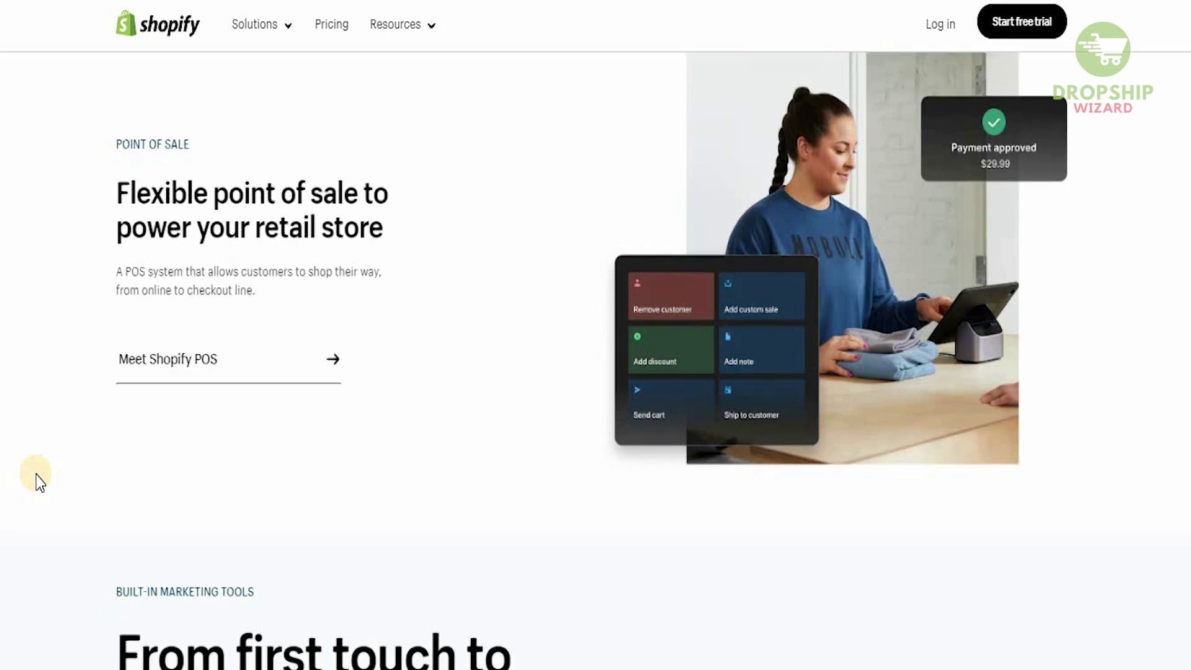
{"action": "scroll", "coordinate": [38, 481], "scroll_direction": "down", "scroll_amount": 3}
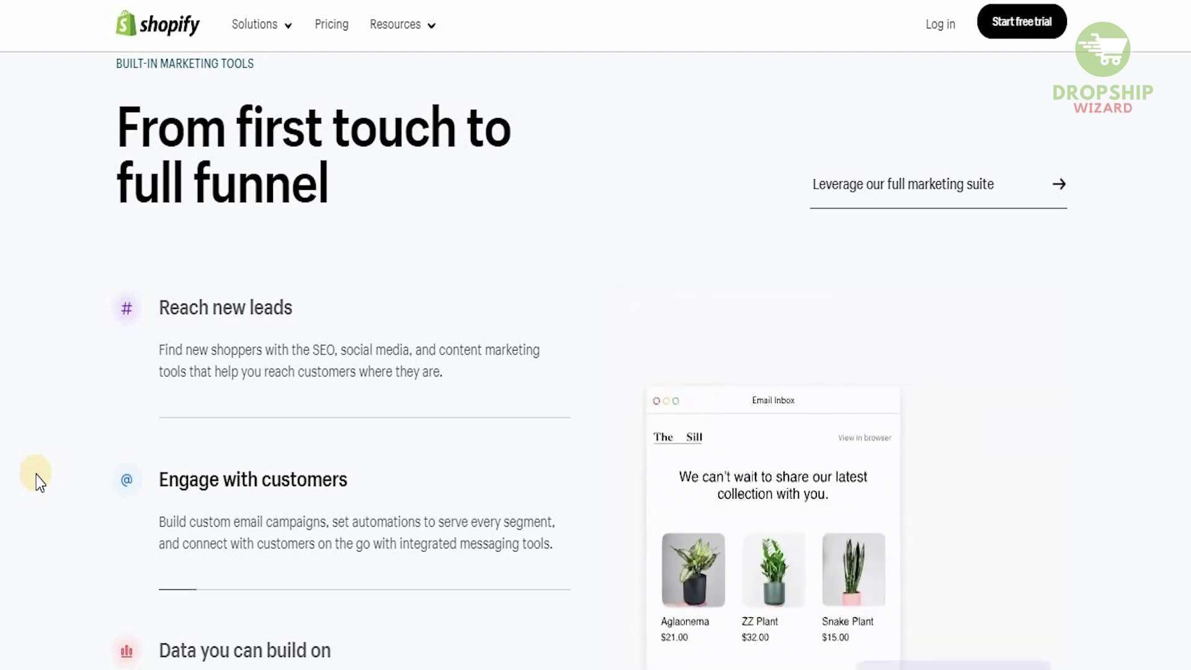
{"action": "scroll", "coordinate": [39, 481], "scroll_direction": "down", "scroll_amount": 1}
{"action": "scroll", "coordinate": [39, 481], "scroll_direction": "down", "scroll_amount": 1}
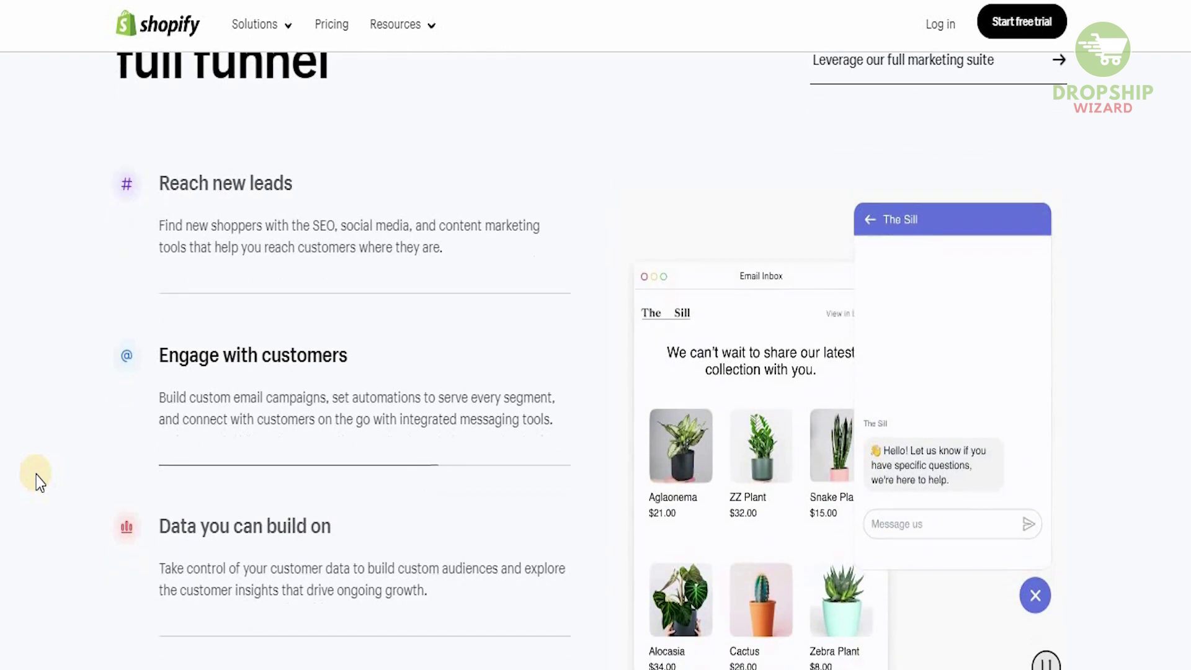
{"action": "scroll", "coordinate": [38, 481], "scroll_direction": "down", "scroll_amount": 1}
{"action": "scroll", "coordinate": [39, 481], "scroll_direction": "down", "scroll_amount": 1}
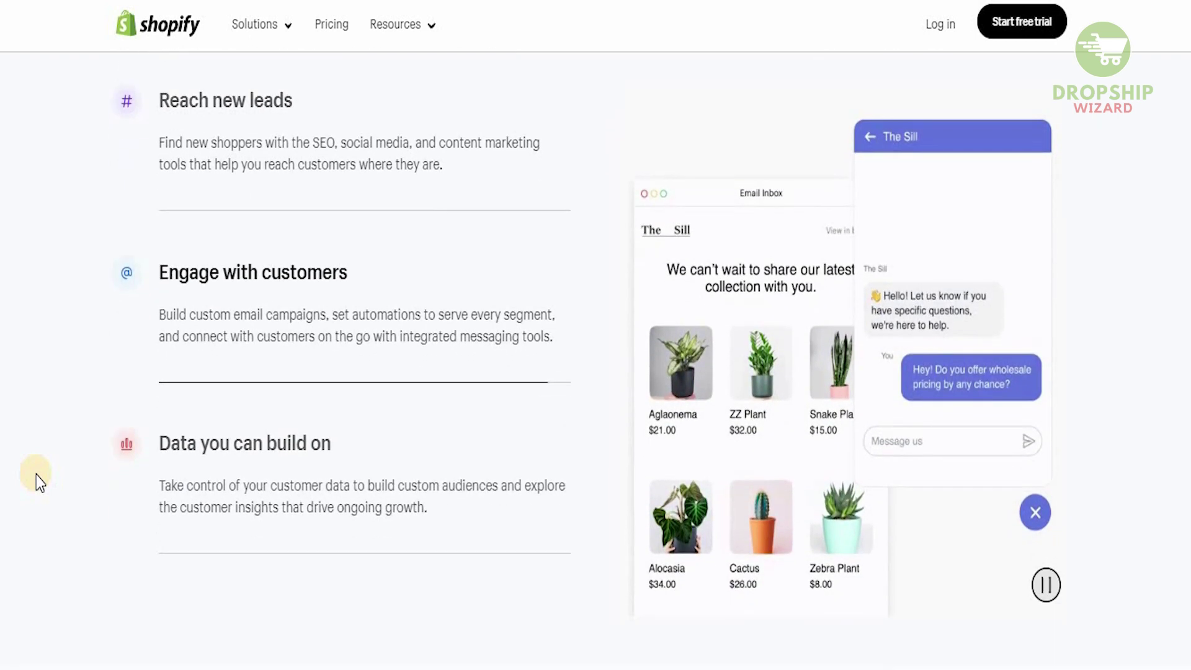
{"action": "scroll", "coordinate": [39, 481], "scroll_direction": "down", "scroll_amount": 1}
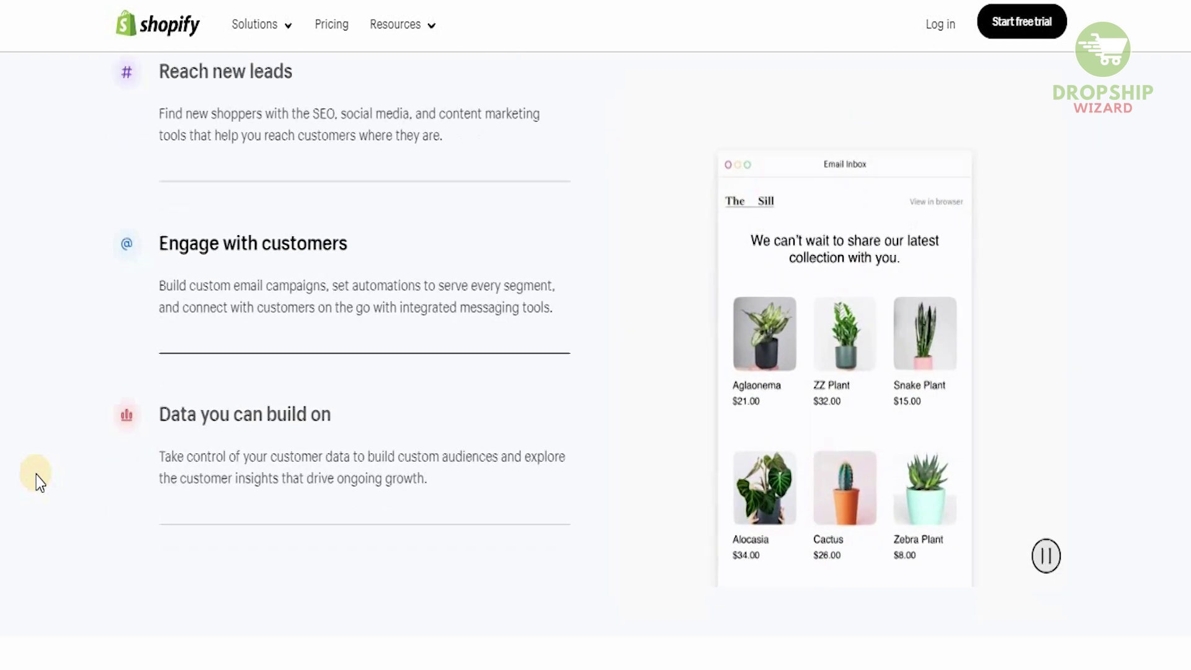
{"action": "scroll", "coordinate": [39, 480], "scroll_direction": "down", "scroll_amount": 1}
{"action": "scroll", "coordinate": [39, 481], "scroll_direction": "down", "scroll_amount": 1}
Review the centralized business operations section on overseeing operations and fulfilling orders.
{"action": "scroll", "coordinate": [38, 481], "scroll_direction": "down", "scroll_amount": 5}
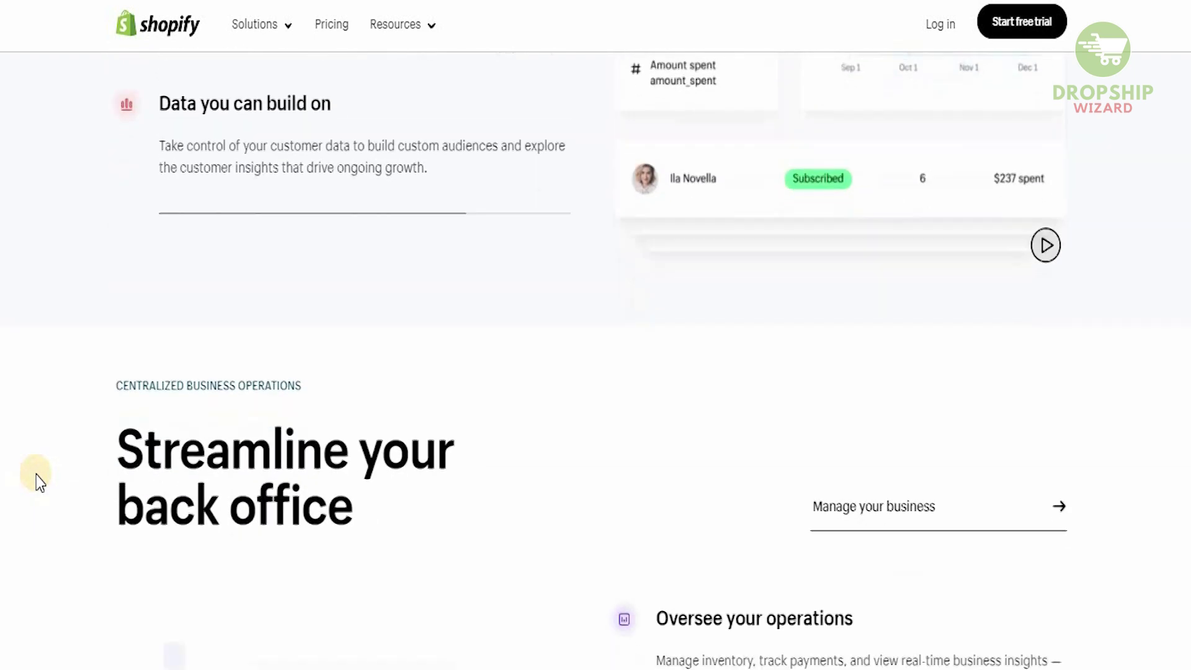
{"action": "scroll", "coordinate": [38, 481], "scroll_direction": "down", "scroll_amount": 4}
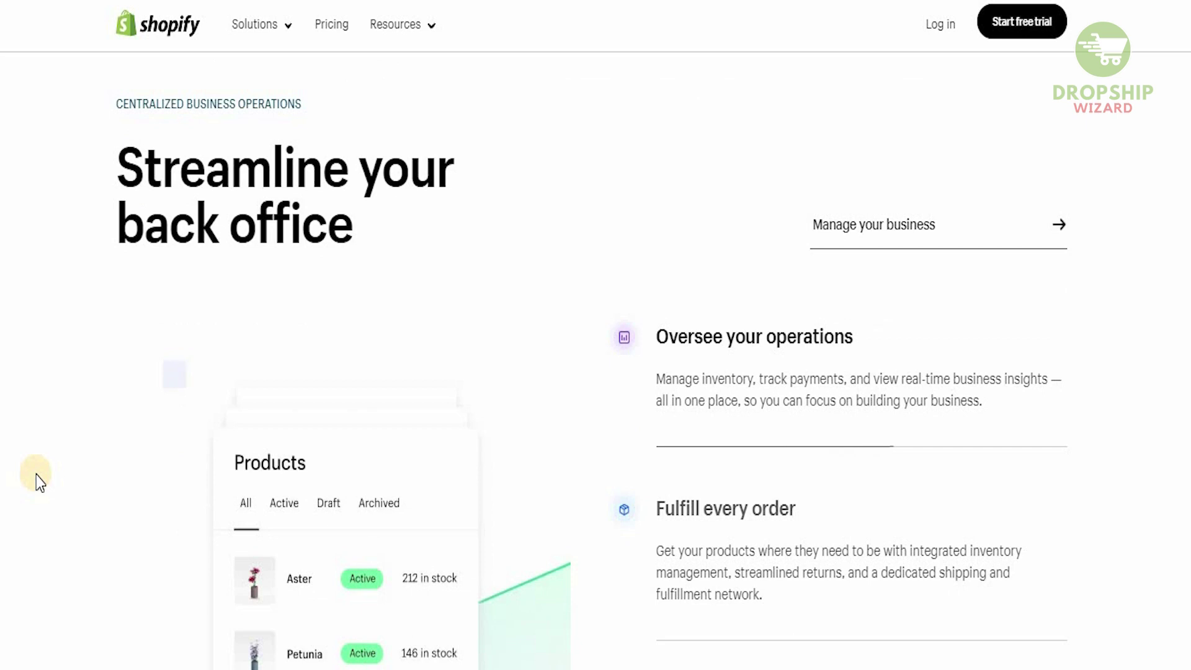
{"action": "scroll", "coordinate": [39, 481], "scroll_direction": "down", "scroll_amount": 1}
{"action": "scroll", "coordinate": [39, 481], "scroll_direction": "down", "scroll_amount": 2}
{"action": "scroll", "coordinate": [39, 481], "scroll_direction": "down", "scroll_amount": 1}
{"action": "scroll", "coordinate": [39, 480], "scroll_direction": "down", "scroll_amount": 3}
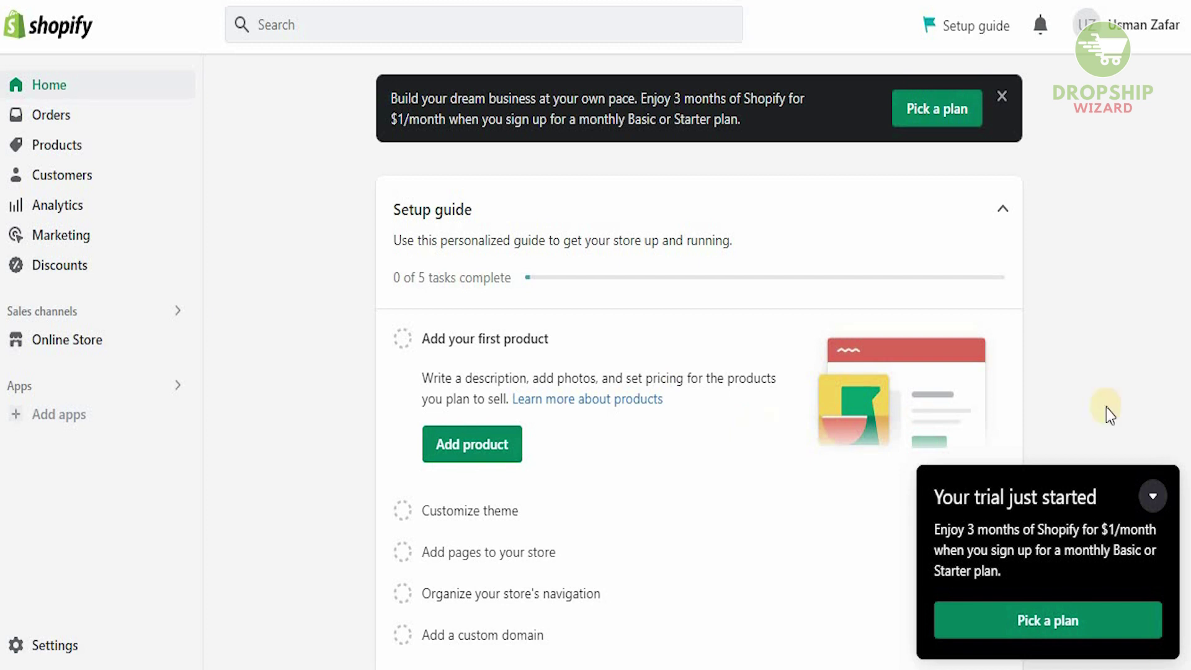
Collapse the trial notice and view the store admin's Orders, Products and Customers pages.
{"action": "left_click", "coordinate": [1145, 493]}
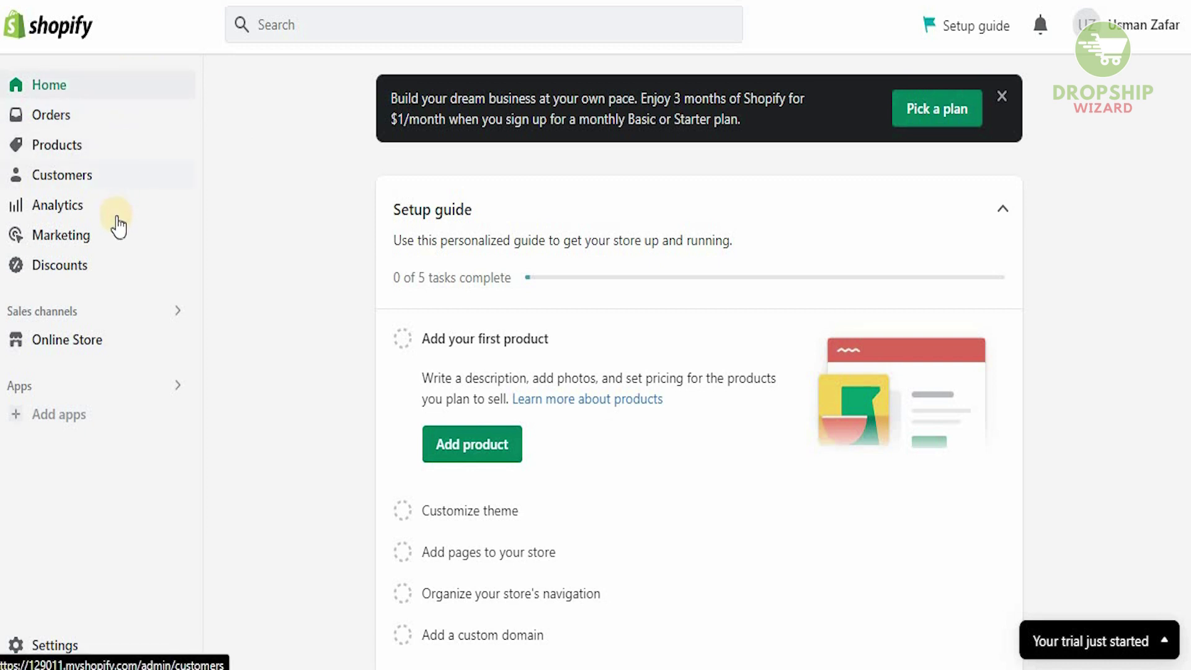
{"action": "left_click", "coordinate": [100, 104]}
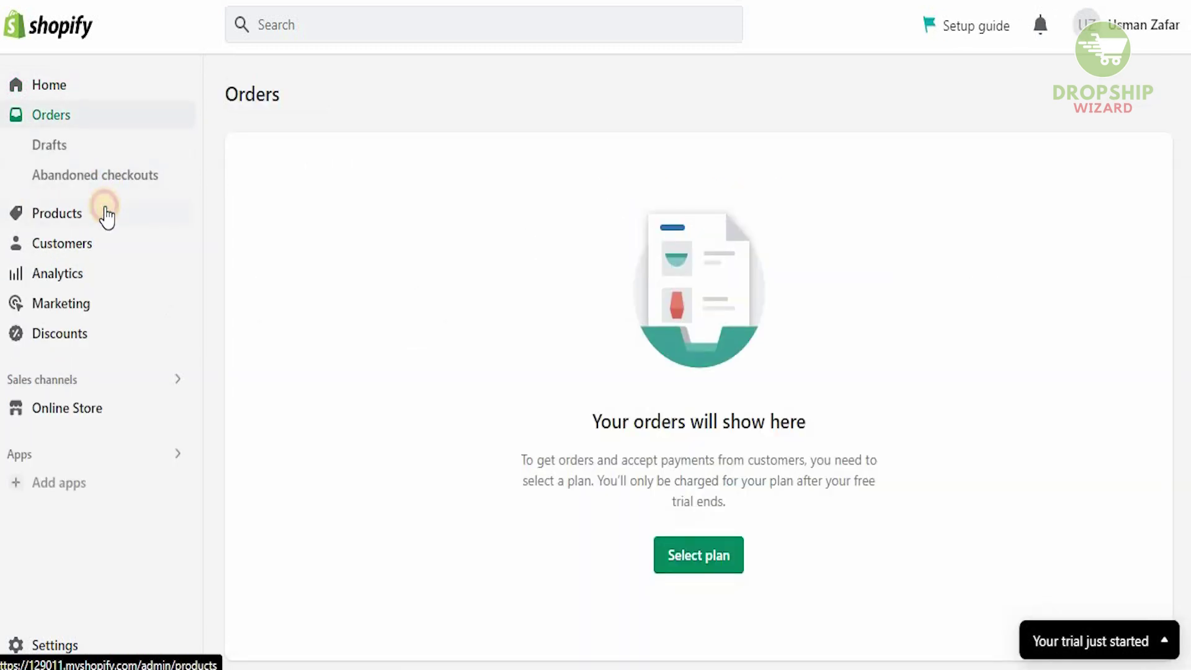
{"action": "left_click", "coordinate": [106, 214]}
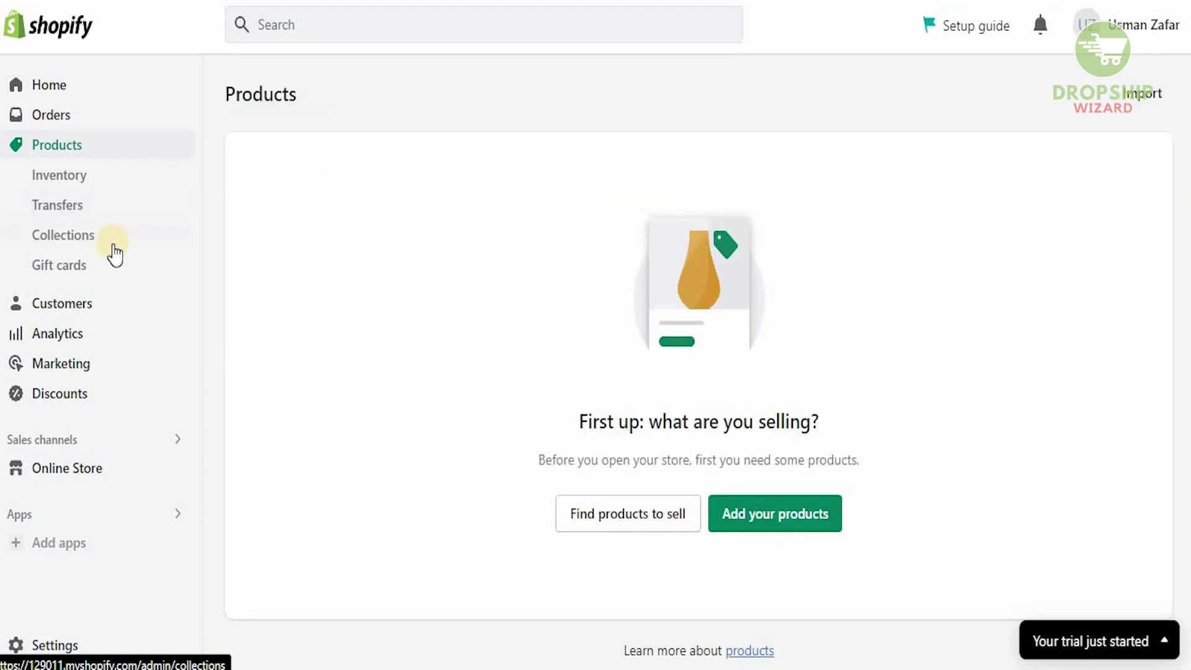
{"action": "left_click", "coordinate": [104, 316]}
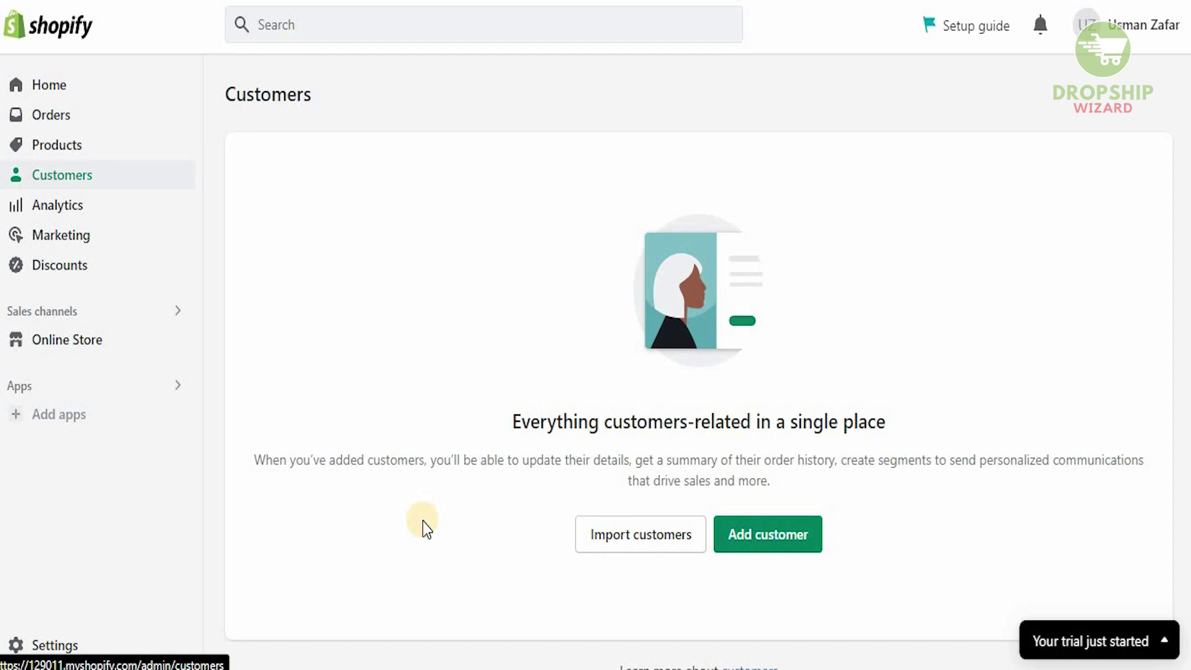
View the Analytics, Marketing and Discounts pages of the store admin.
{"action": "left_click", "coordinate": [94, 211]}
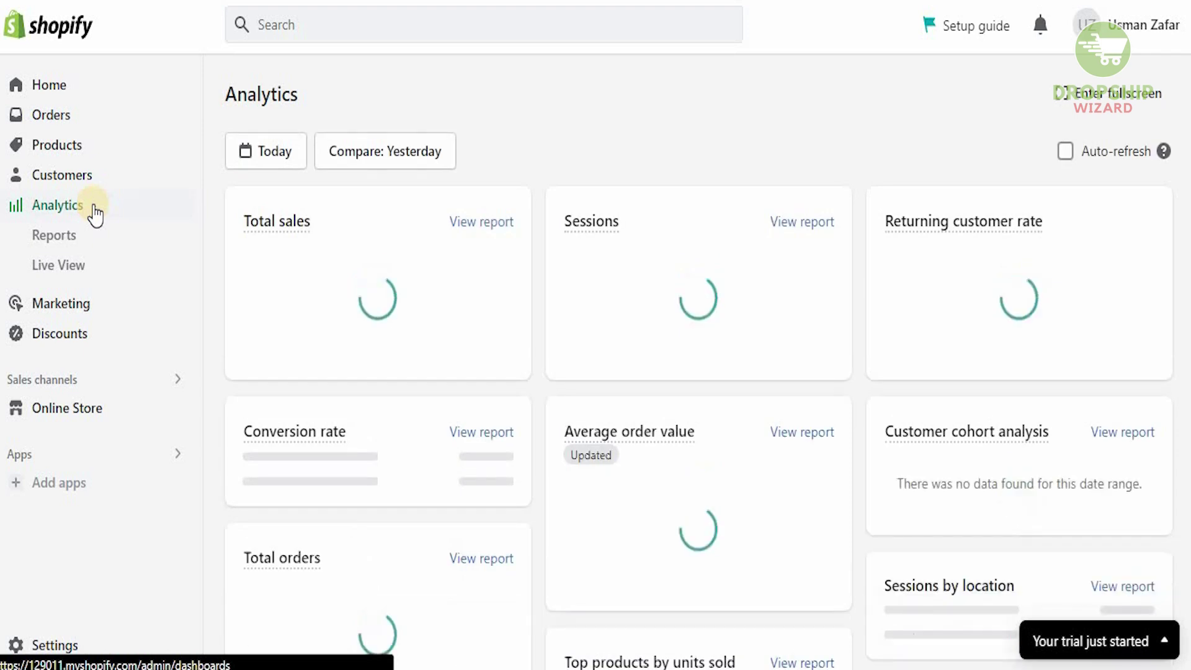
{"action": "left_click", "coordinate": [52, 317]}
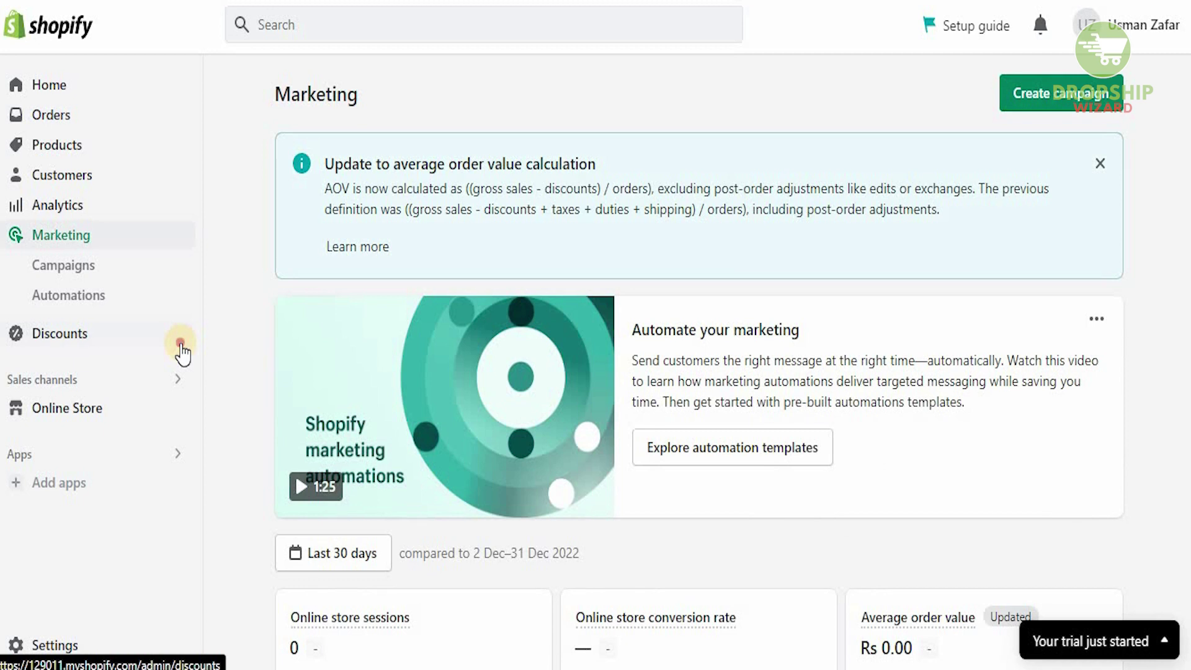
{"action": "left_click", "coordinate": [181, 347]}
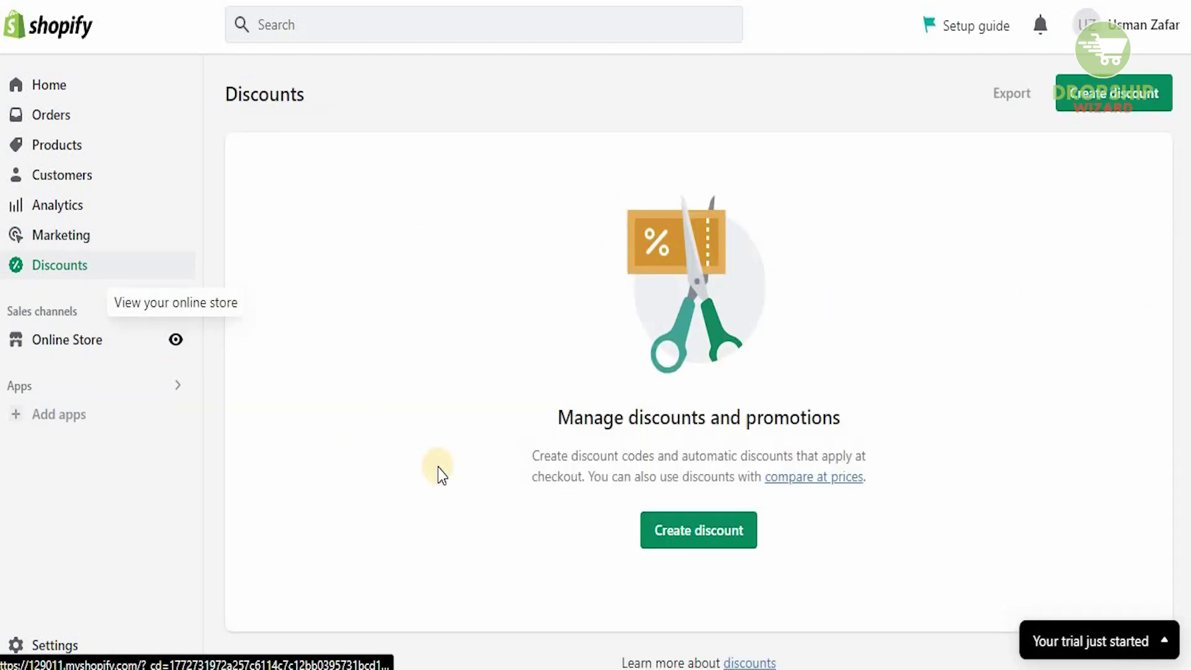
Open the online store's Themes page and review the current theme and the theme library.
{"action": "left_click", "coordinate": [79, 351]}
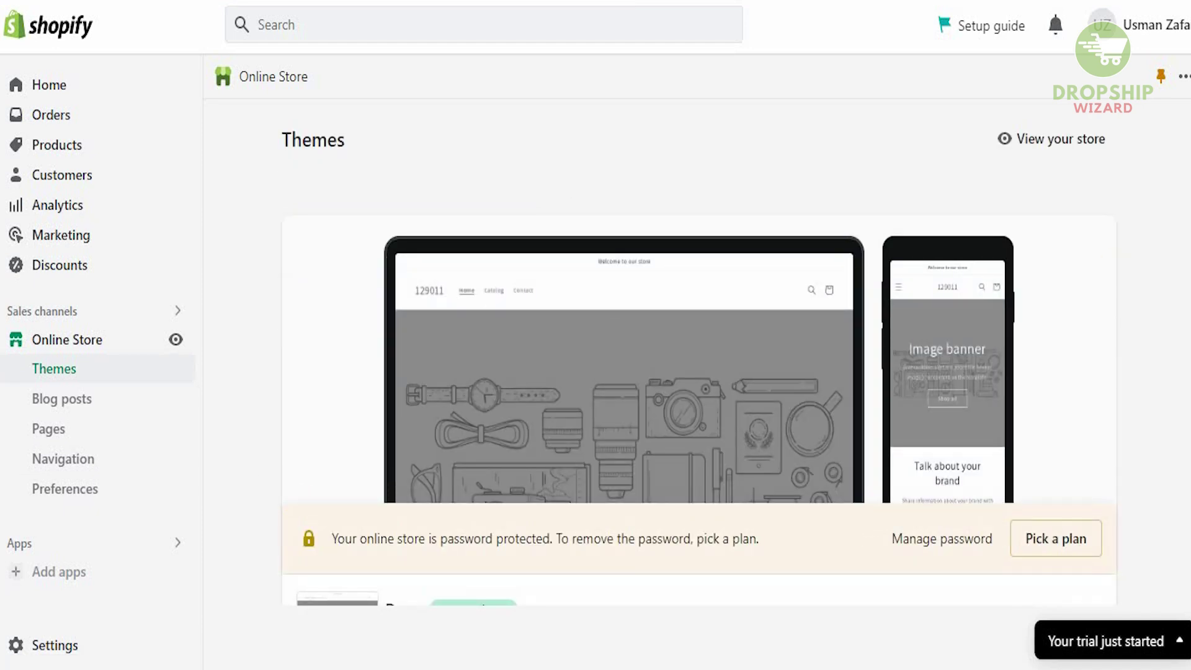
{"action": "scroll", "coordinate": [1186, 242], "scroll_direction": "down", "scroll_amount": 10}
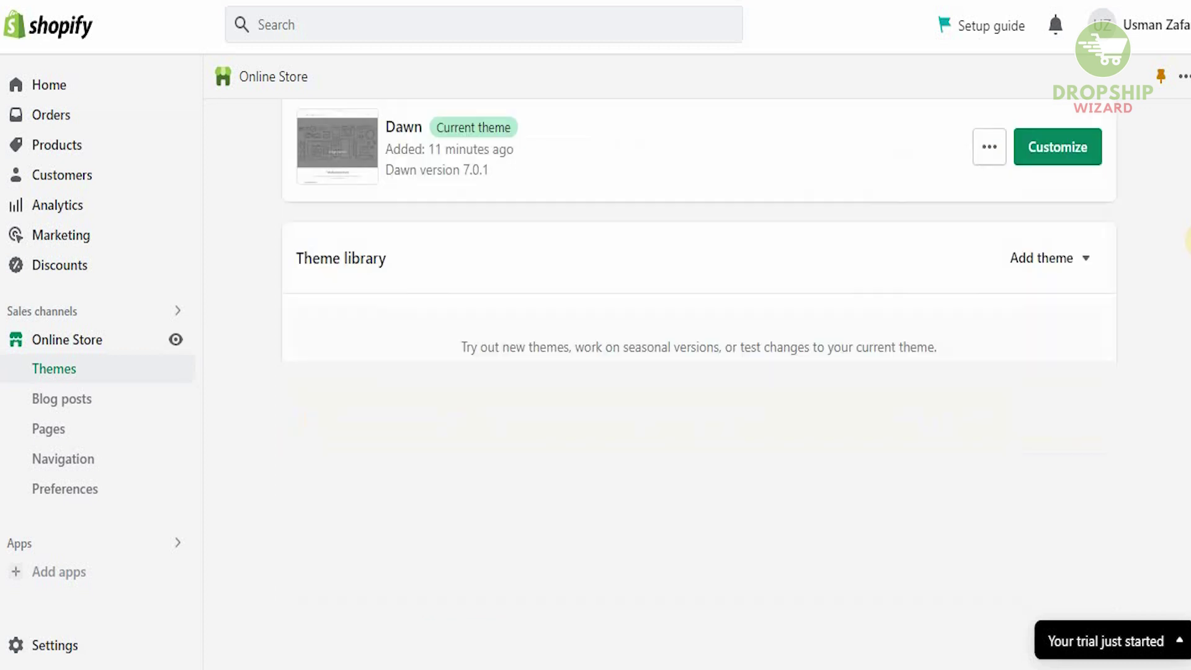
{"action": "scroll", "coordinate": [1186, 338], "scroll_direction": "down", "scroll_amount": 7}
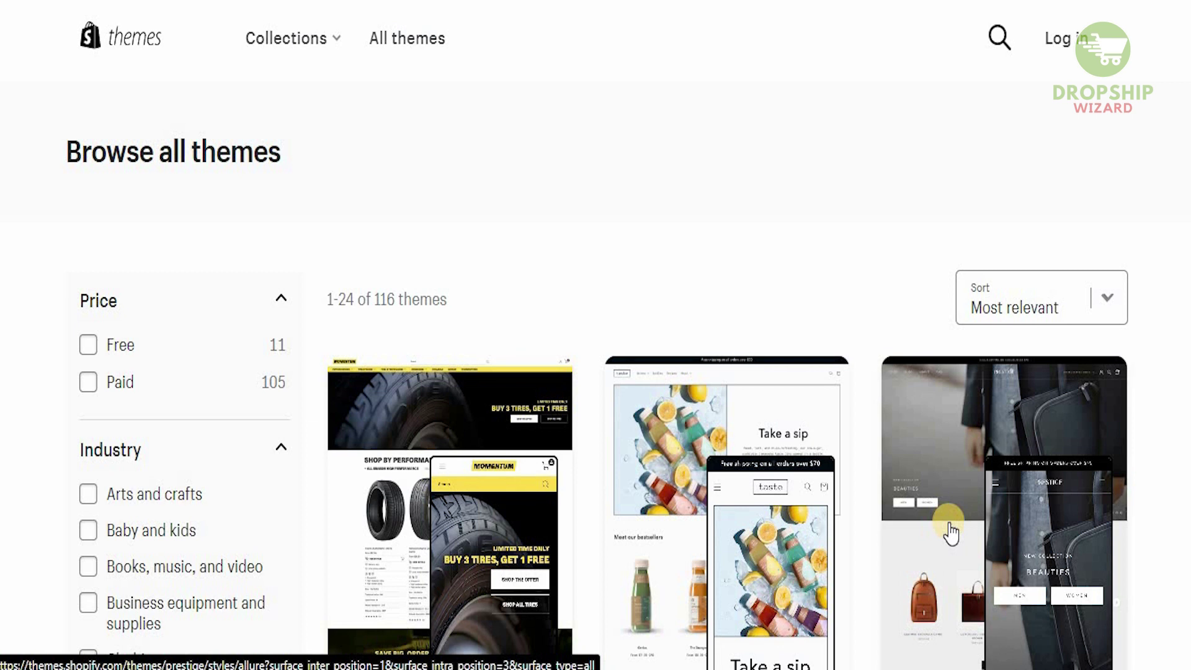
Browse the first page of all themes, comparing their designs, prices, color styles and supported features.
{"action": "scroll", "coordinate": [951, 532], "scroll_direction": "down", "scroll_amount": 3}
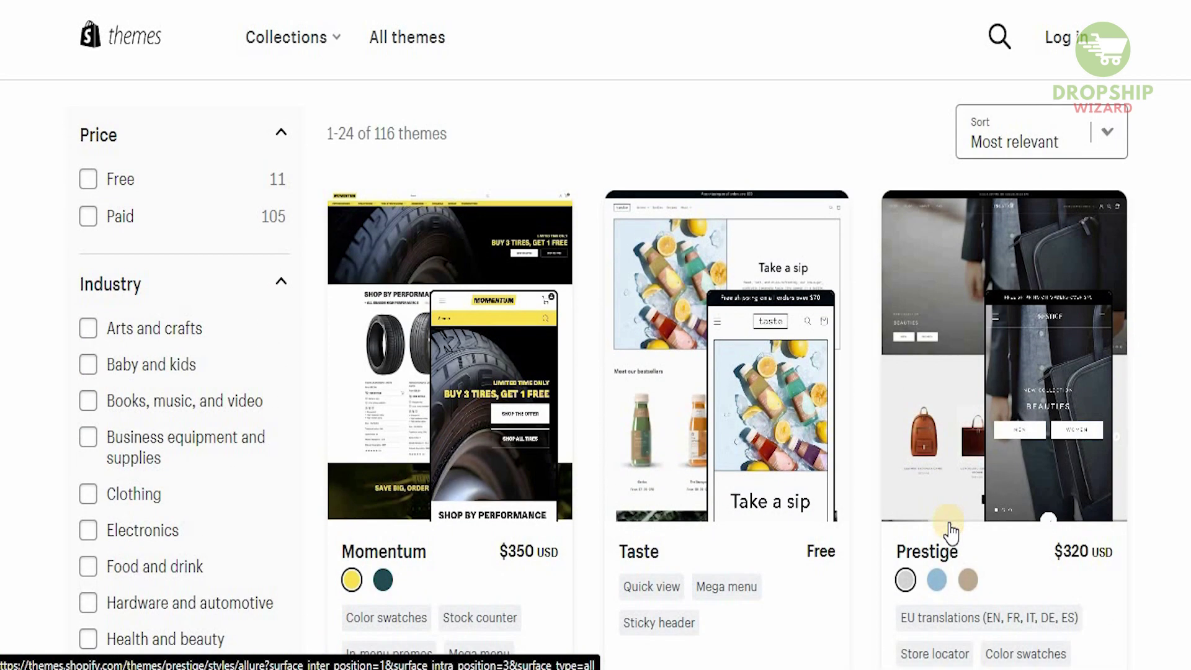
{"action": "scroll", "coordinate": [951, 531], "scroll_direction": "down", "scroll_amount": 2}
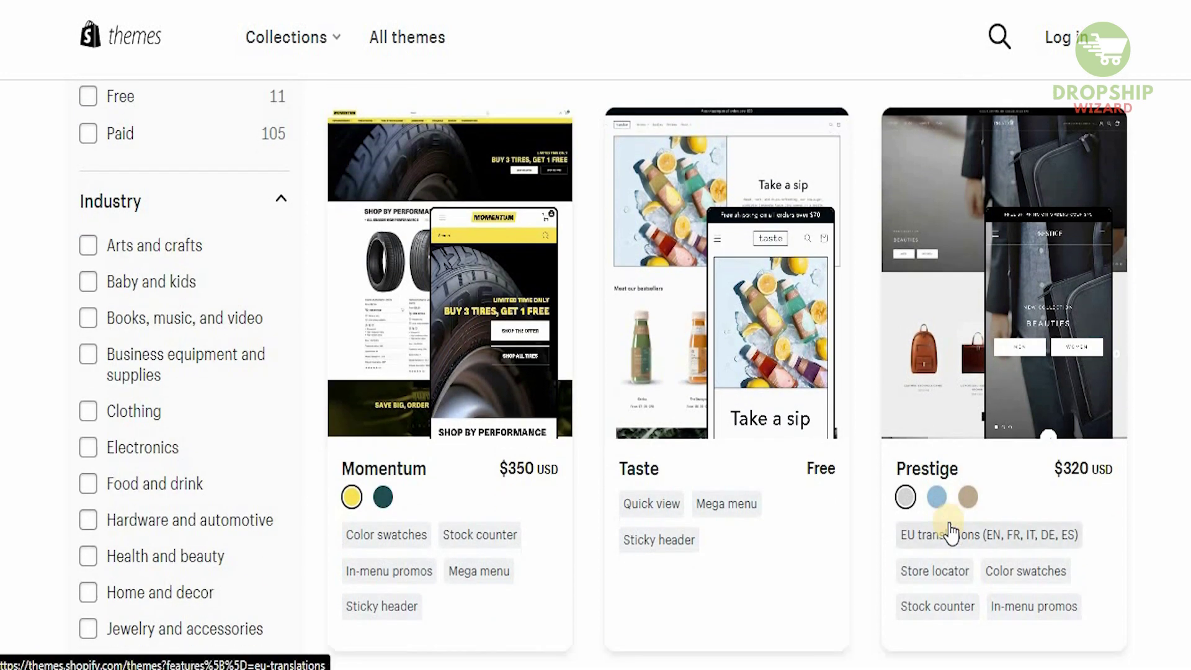
{"action": "scroll", "coordinate": [951, 531], "scroll_direction": "down", "scroll_amount": 1}
{"action": "scroll", "coordinate": [951, 531], "scroll_direction": "down", "scroll_amount": 8}
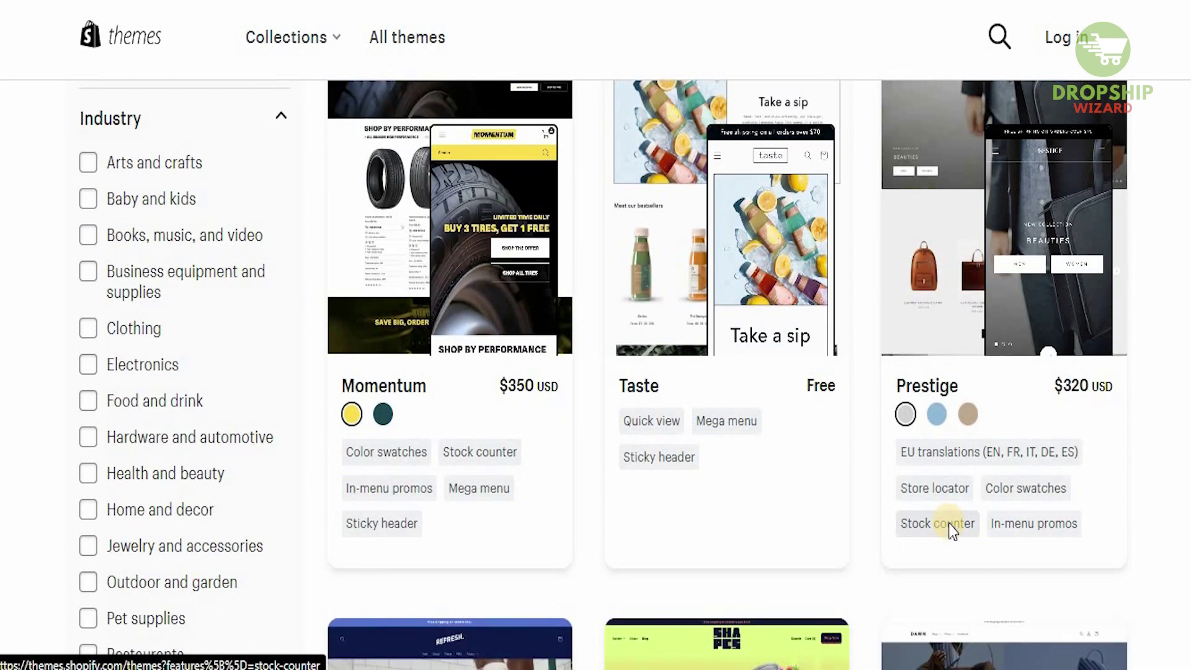
{"action": "scroll", "coordinate": [951, 531], "scroll_direction": "down", "scroll_amount": 4}
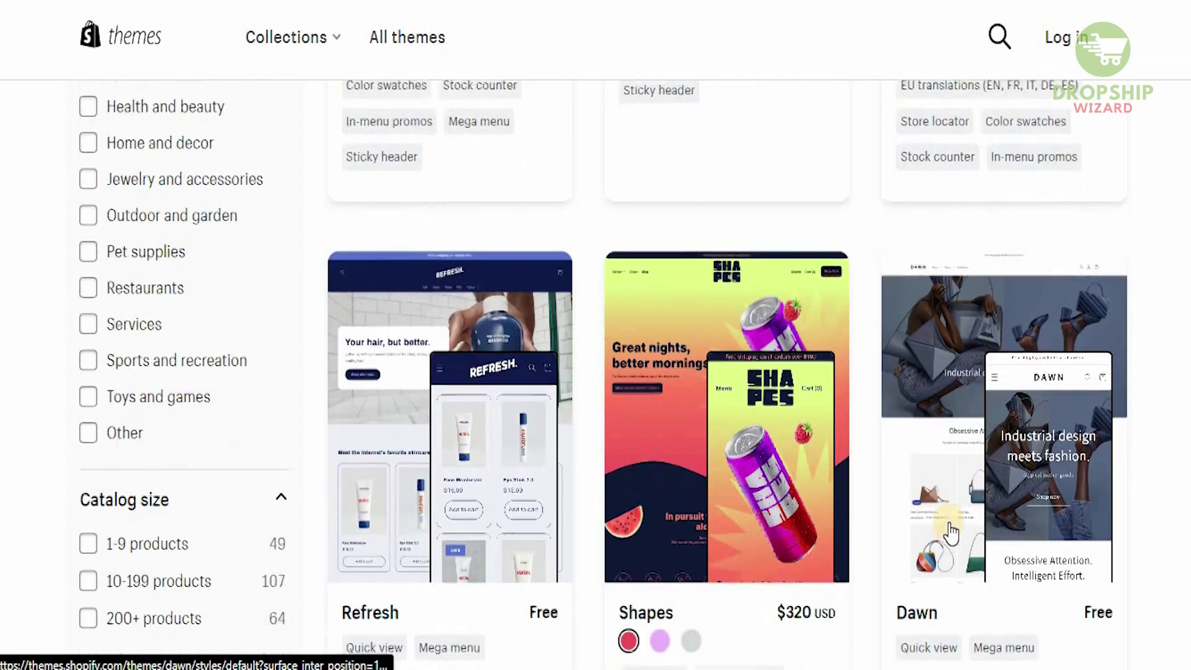
{"action": "scroll", "coordinate": [951, 532], "scroll_direction": "down", "scroll_amount": 8}
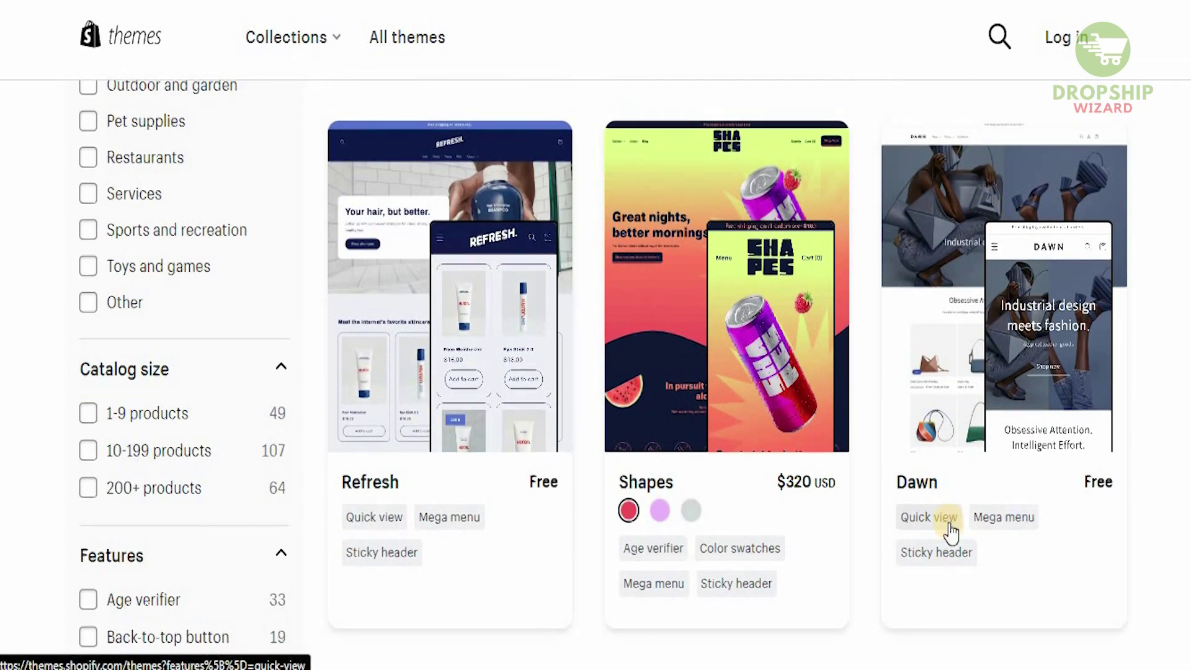
{"action": "scroll", "coordinate": [951, 532], "scroll_direction": "down", "scroll_amount": 11}
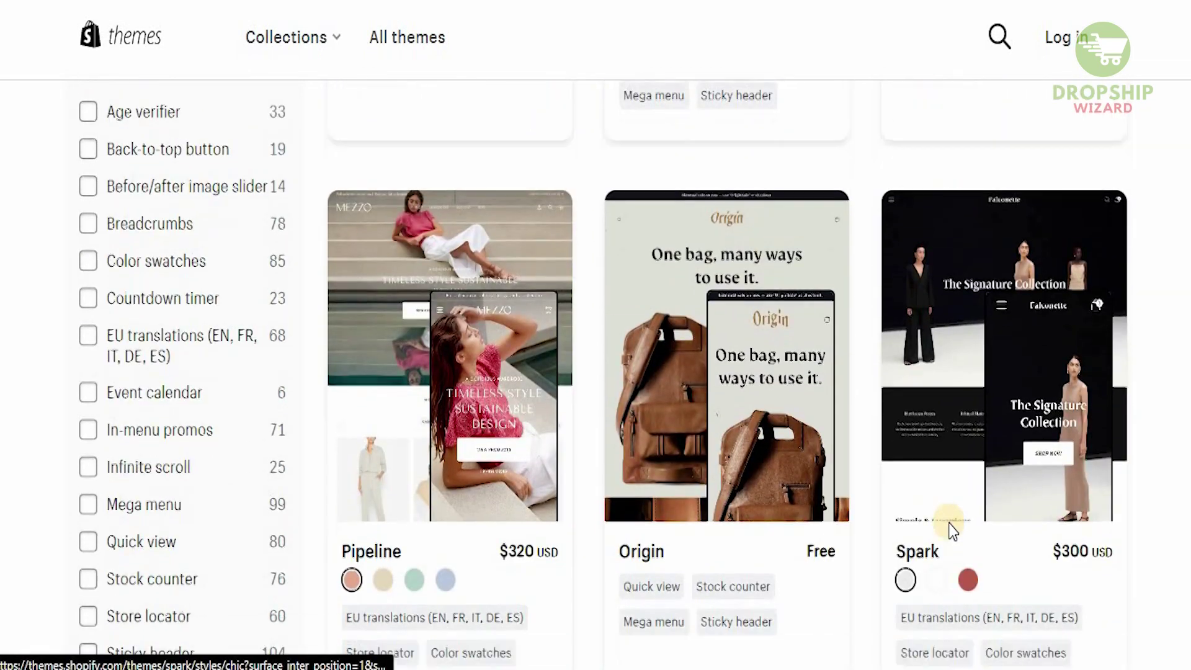
{"action": "scroll", "coordinate": [950, 532], "scroll_direction": "down", "scroll_amount": 11}
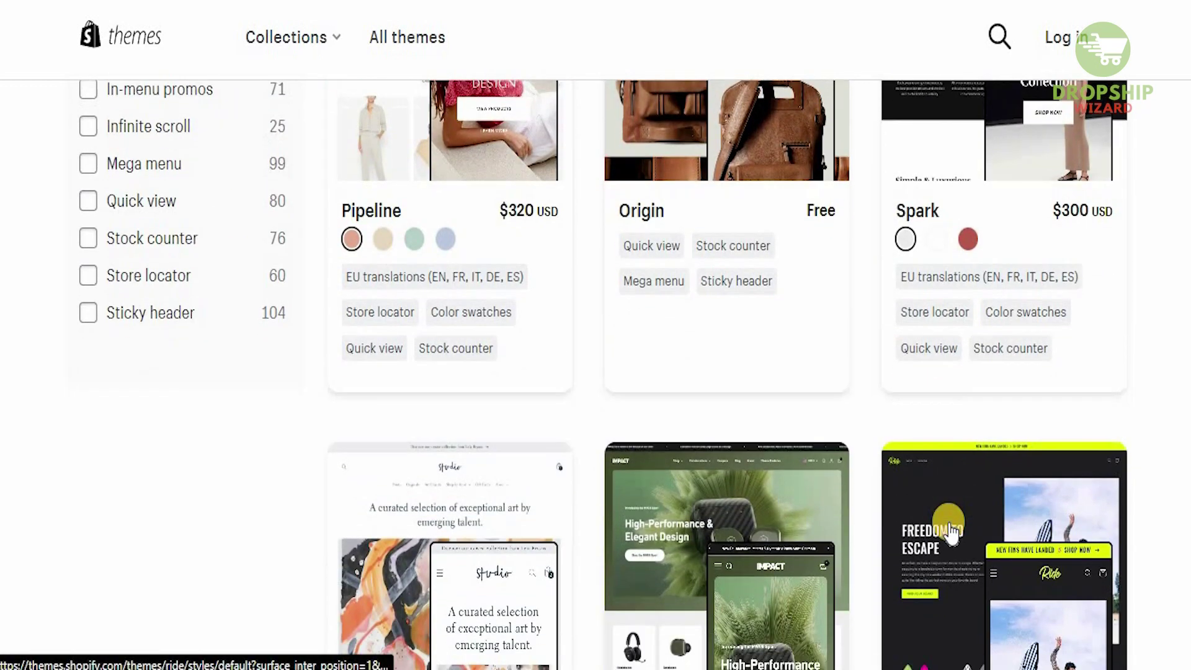
{"action": "scroll", "coordinate": [953, 531], "scroll_direction": "down", "scroll_amount": 1}
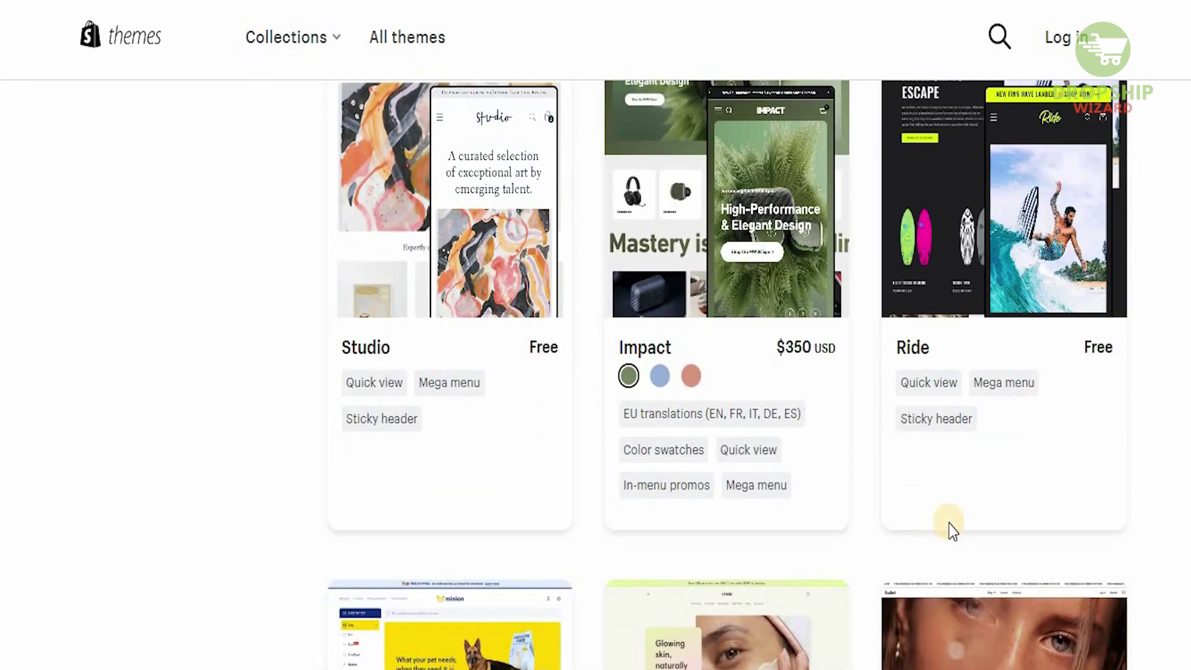
{"action": "scroll", "coordinate": [953, 531], "scroll_direction": "down", "scroll_amount": 10}
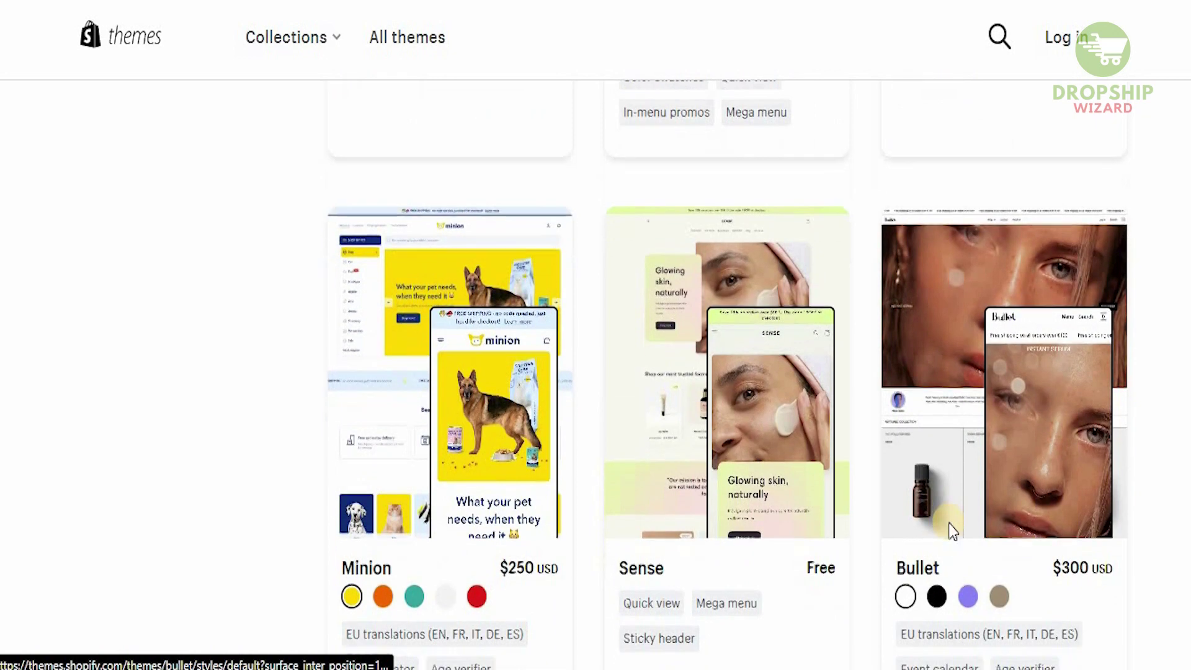
{"action": "scroll", "coordinate": [952, 530], "scroll_direction": "down", "scroll_amount": 11}
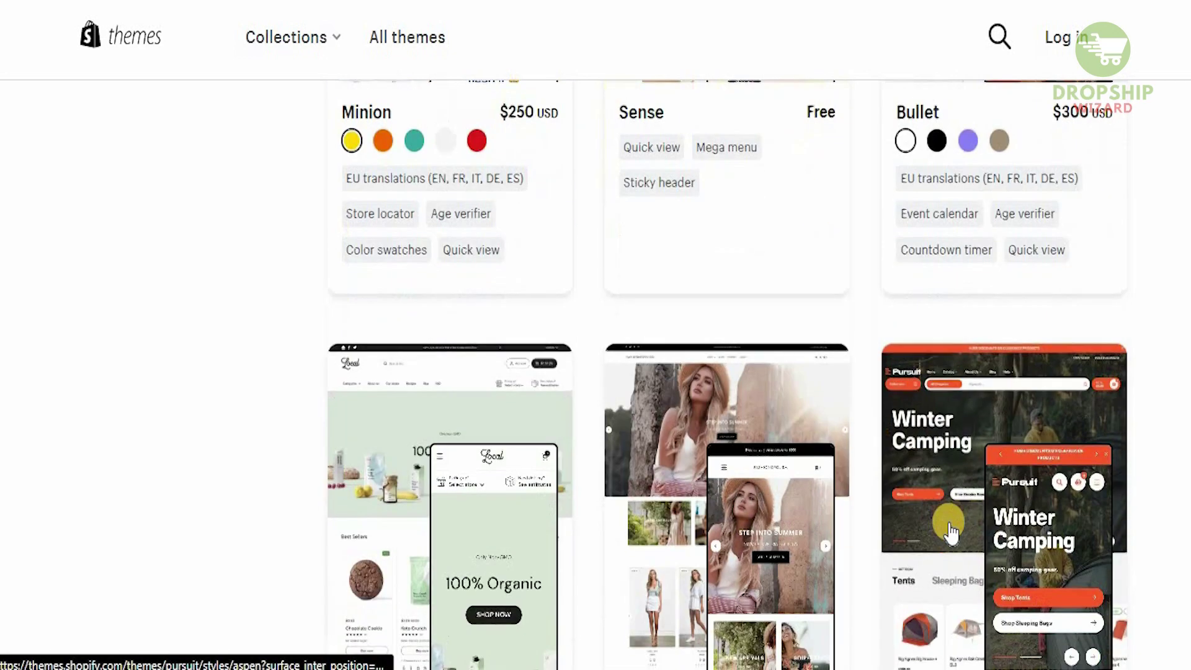
{"action": "scroll", "coordinate": [952, 531], "scroll_direction": "down", "scroll_amount": 13}
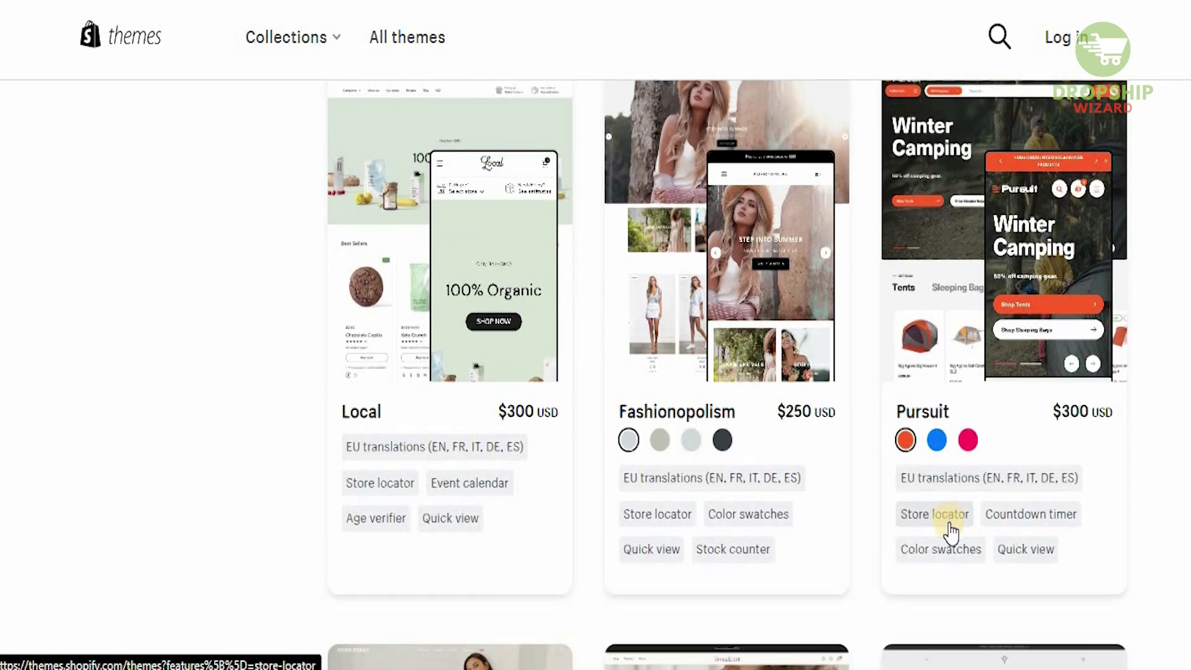
{"action": "scroll", "coordinate": [951, 530], "scroll_direction": "down", "scroll_amount": 5}
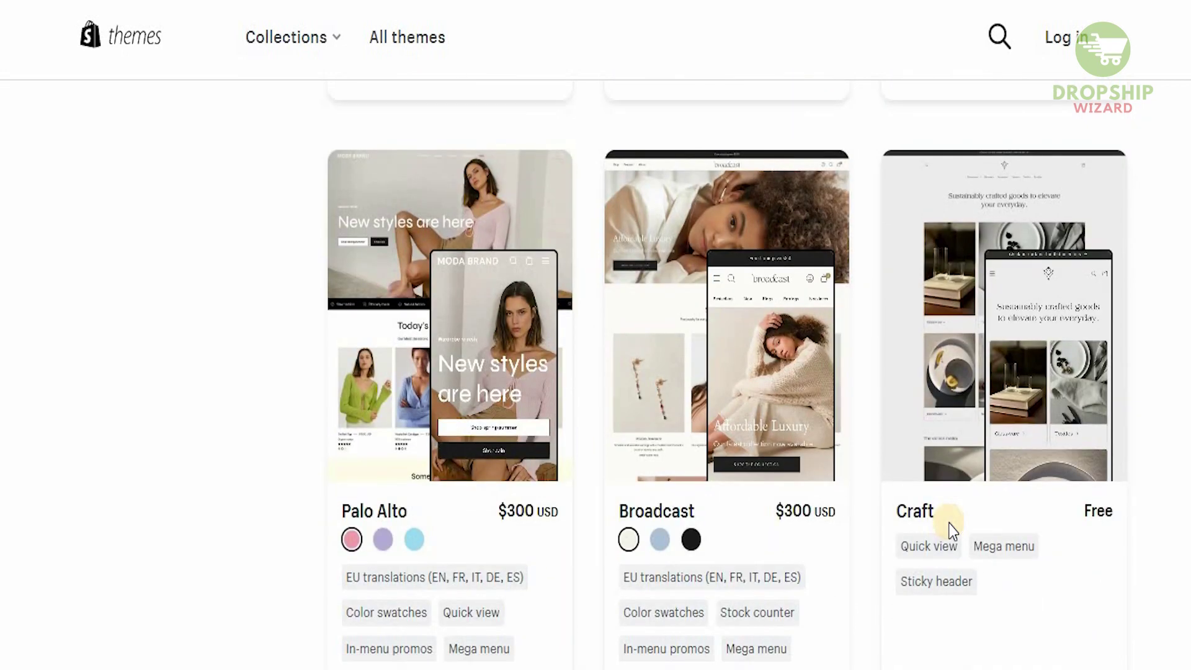
{"action": "scroll", "coordinate": [951, 531], "scroll_direction": "down", "scroll_amount": 8}
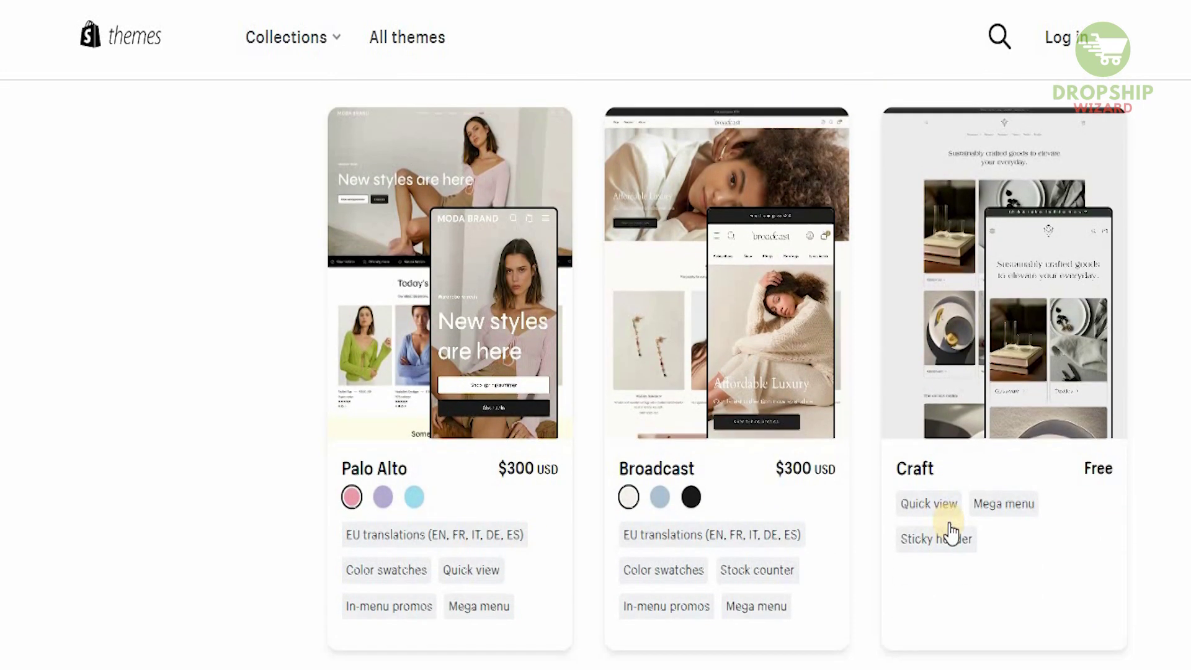
{"action": "scroll", "coordinate": [949, 524], "scroll_direction": "down", "scroll_amount": 11}
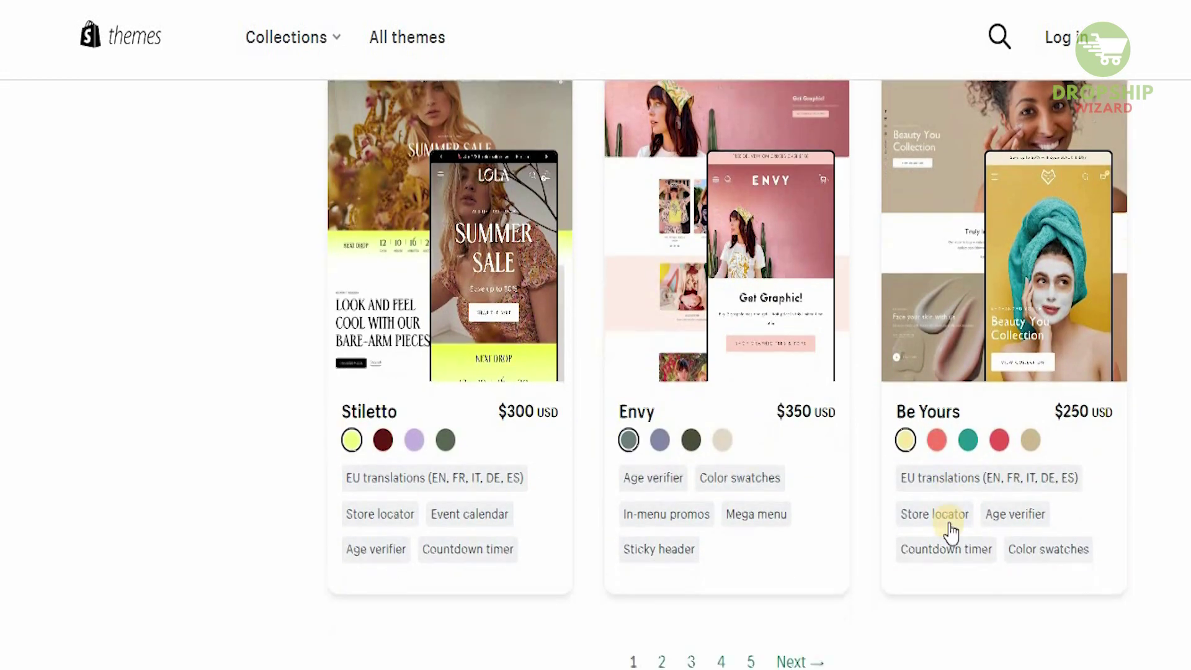
Go back to the free Ride theme in the theme listing and open its details page.
{"action": "scroll", "coordinate": [949, 524], "scroll_direction": "up", "scroll_amount": 20}
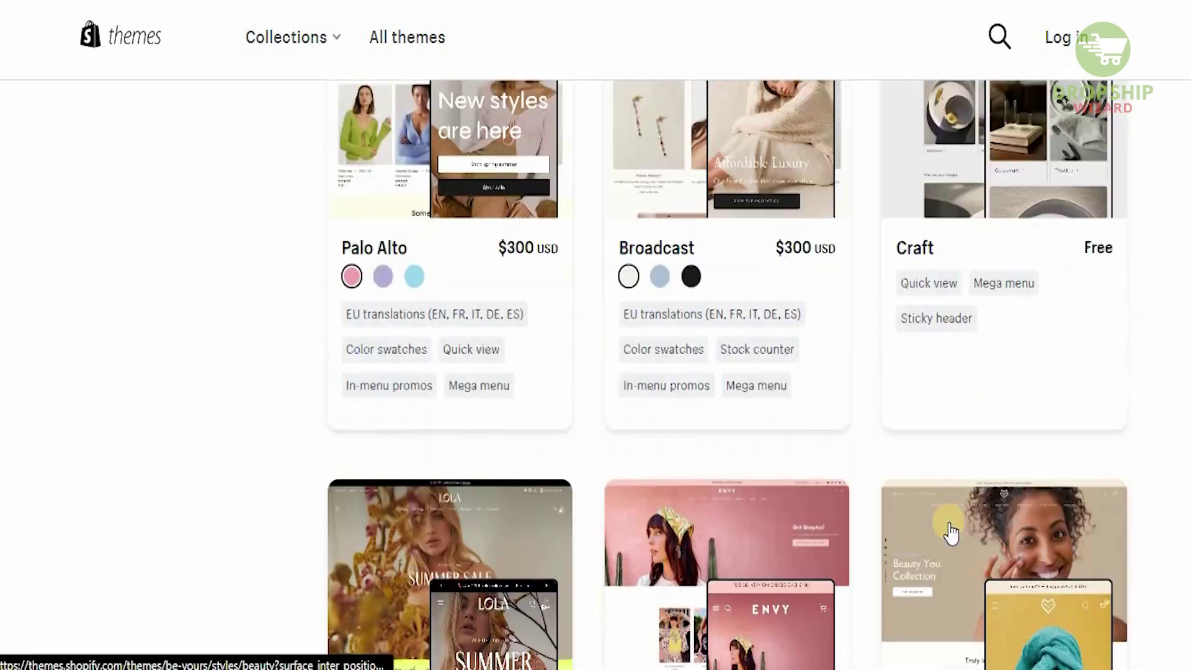
{"action": "scroll", "coordinate": [949, 523], "scroll_direction": "up", "scroll_amount": 20}
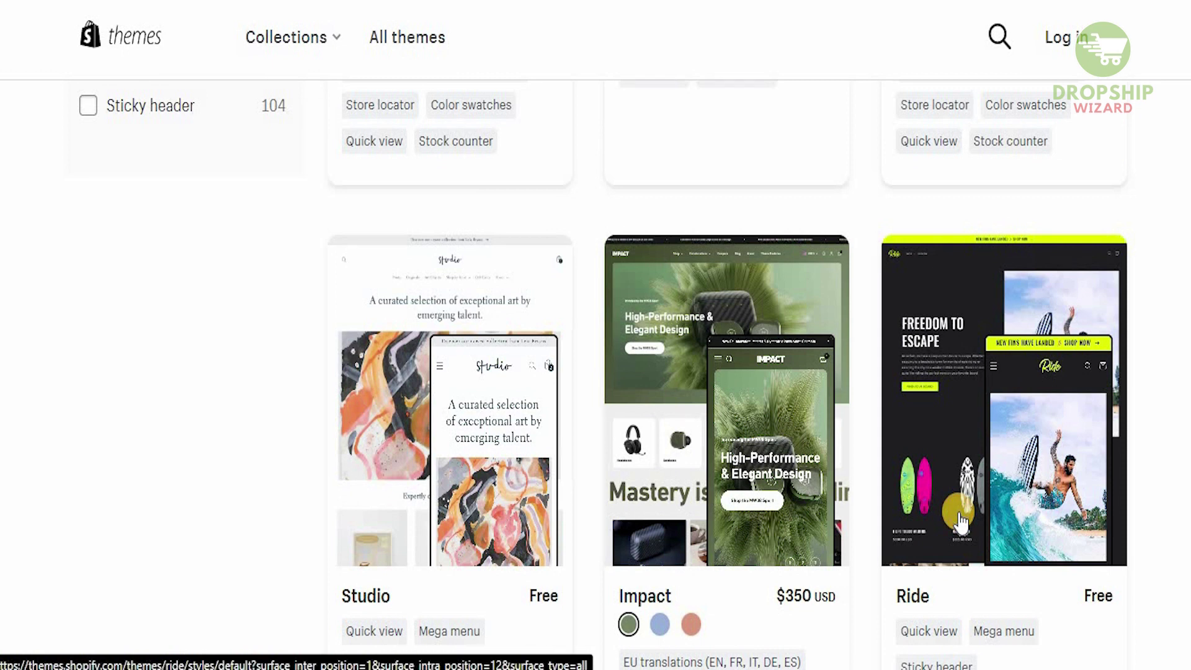
{"action": "left_click", "coordinate": [960, 523]}
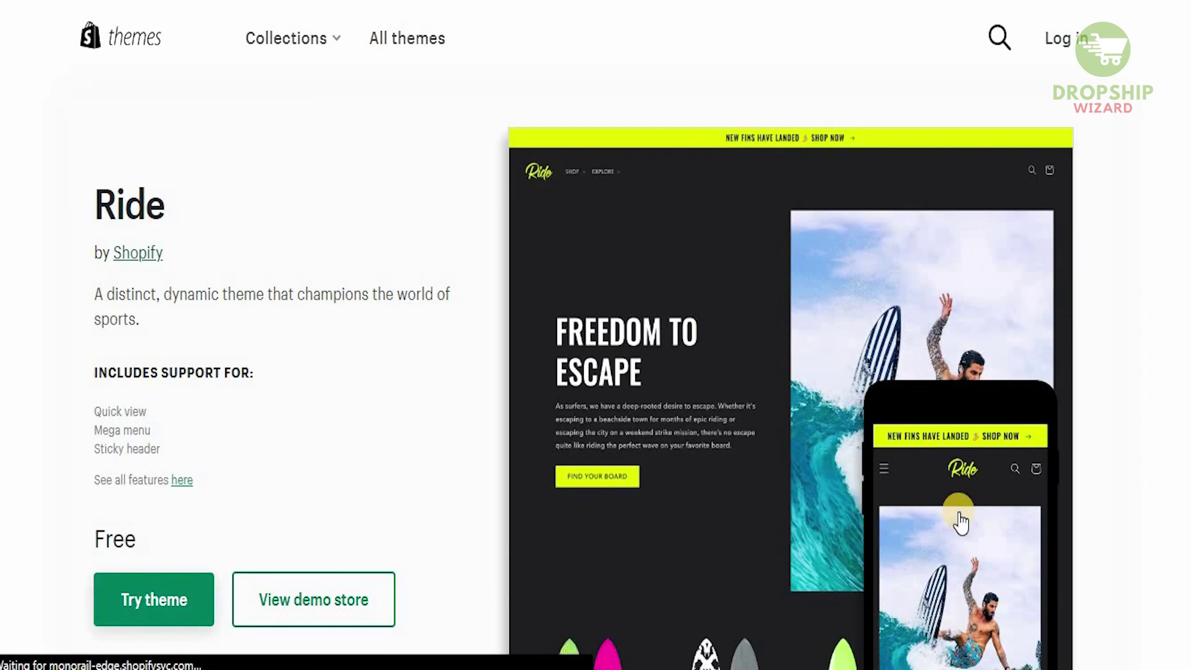
Review the Ride theme's details, including its design highlights, Online Store 2.0 support, feature lists and the Theme Store promise.
{"action": "scroll", "coordinate": [419, 414], "scroll_direction": "down", "scroll_amount": 2}
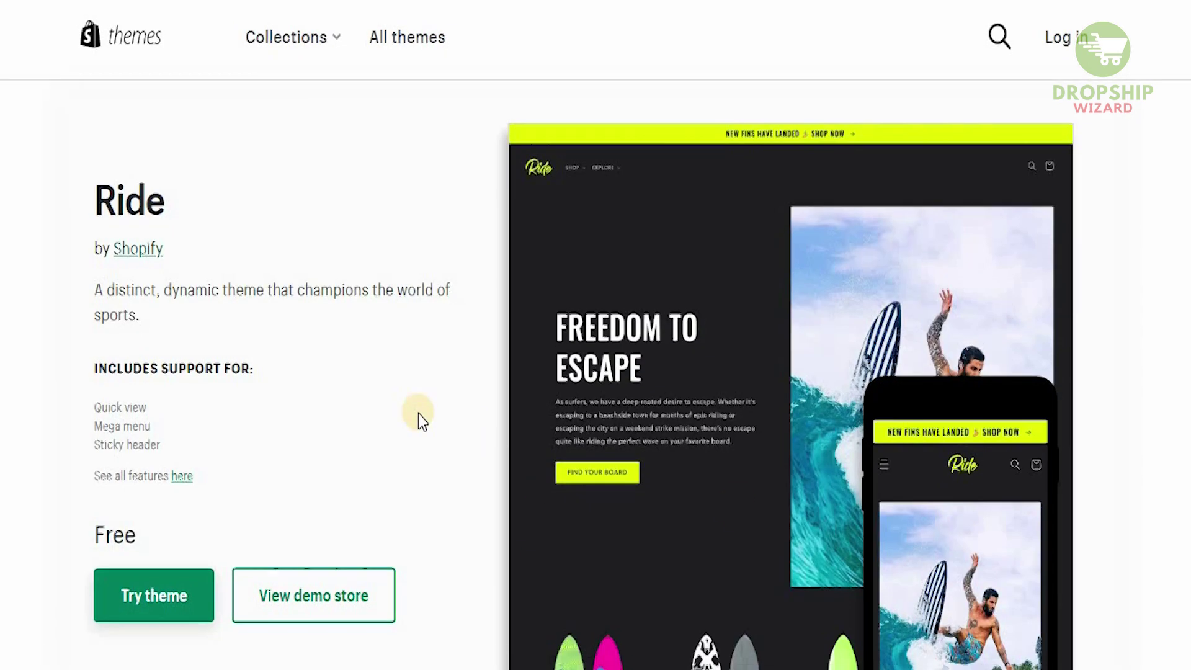
{"action": "scroll", "coordinate": [419, 414], "scroll_direction": "down", "scroll_amount": 10}
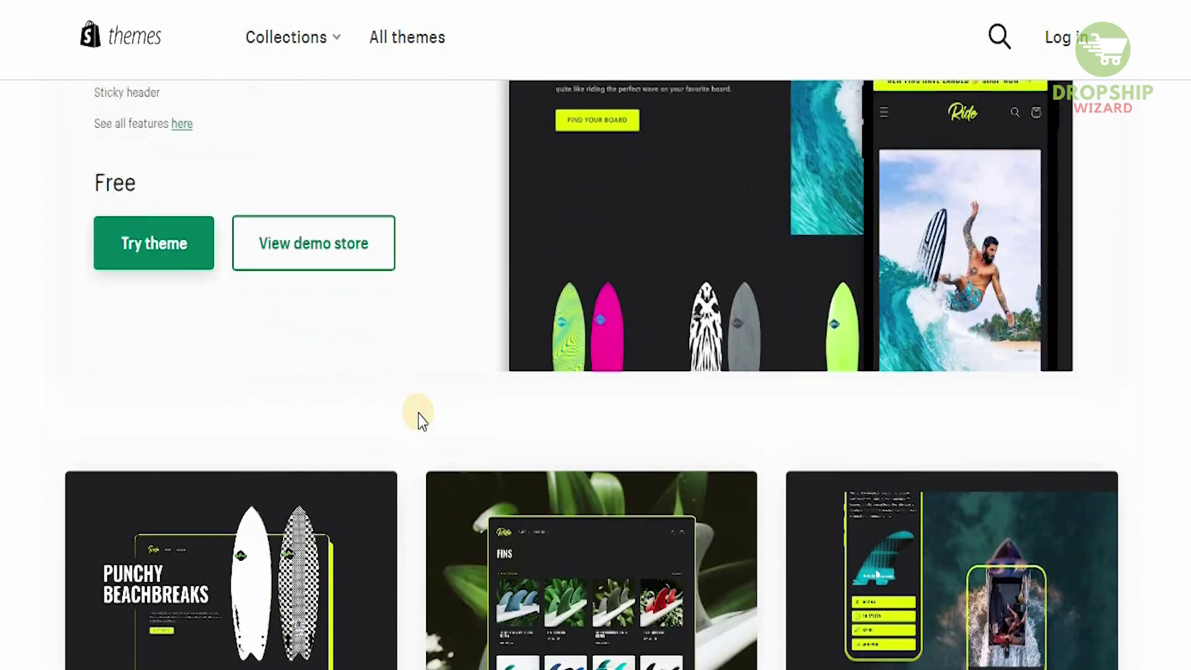
{"action": "scroll", "coordinate": [418, 414], "scroll_direction": "down", "scroll_amount": 2}
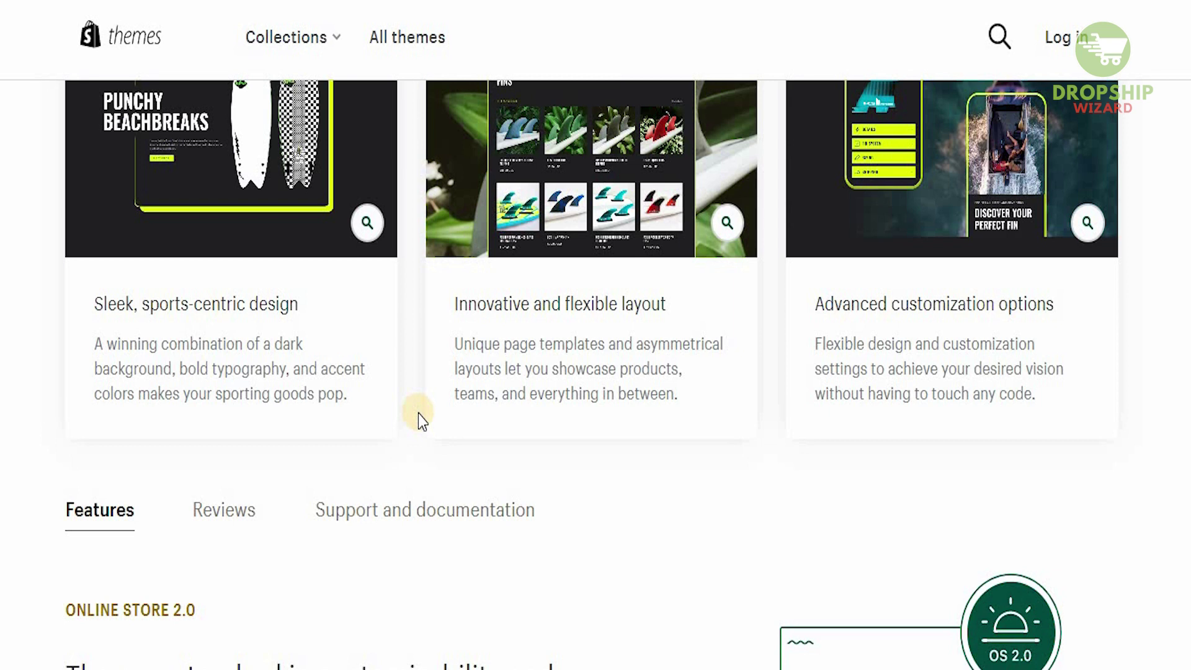
{"action": "scroll", "coordinate": [418, 415], "scroll_direction": "down", "scroll_amount": 4}
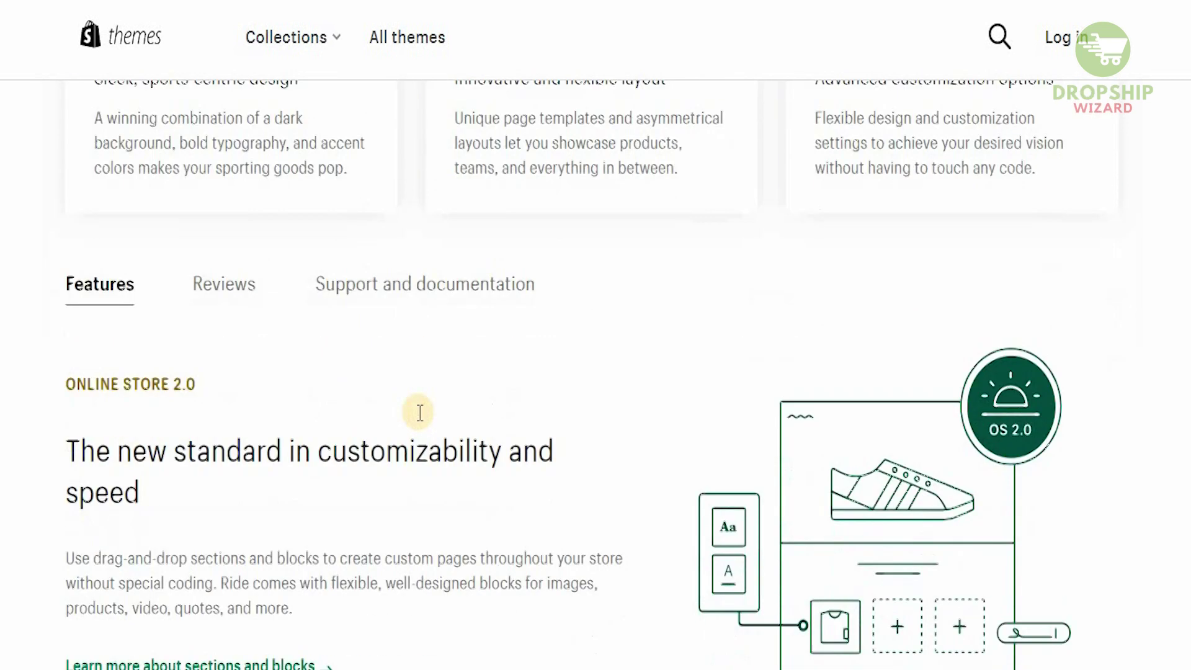
{"action": "scroll", "coordinate": [418, 414], "scroll_direction": "down", "scroll_amount": 3}
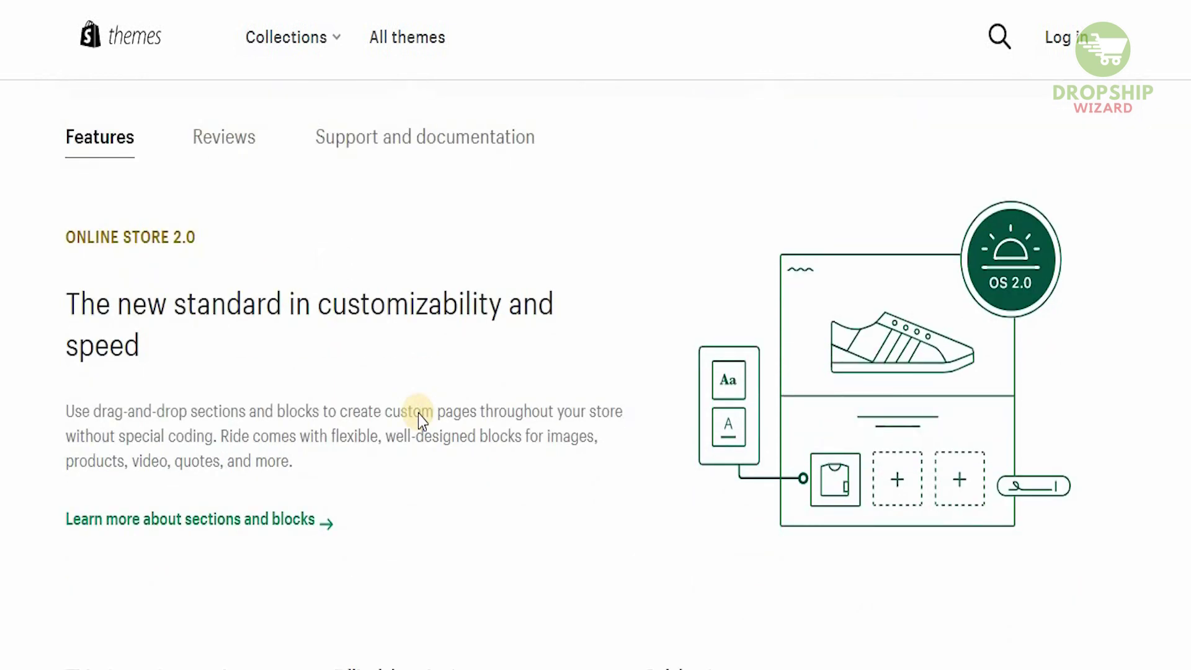
{"action": "scroll", "coordinate": [418, 415], "scroll_direction": "down", "scroll_amount": 4}
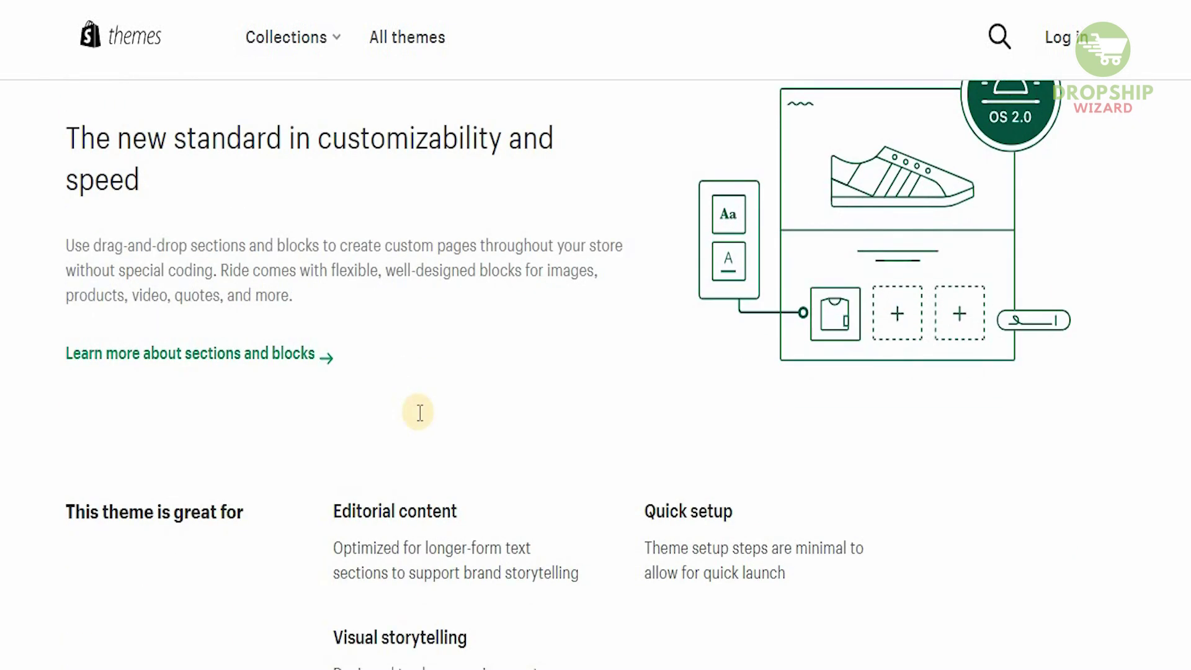
{"action": "scroll", "coordinate": [420, 413], "scroll_direction": "down", "scroll_amount": 8}
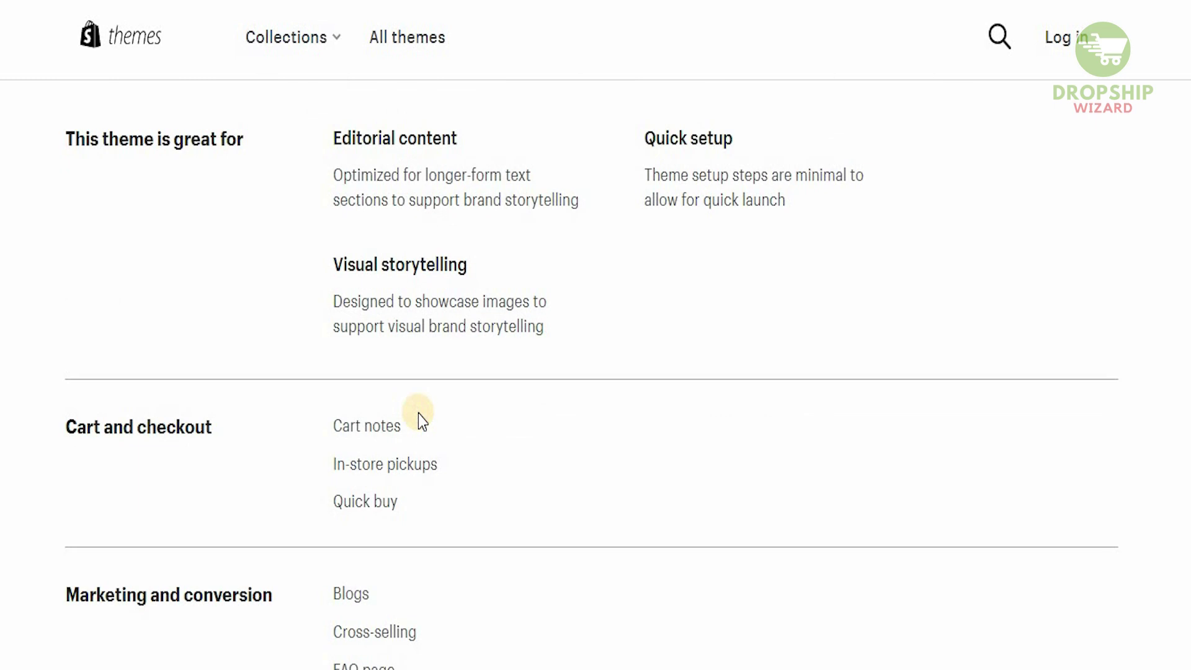
{"action": "scroll", "coordinate": [418, 415], "scroll_direction": "down", "scroll_amount": 4}
{"action": "scroll", "coordinate": [419, 413], "scroll_direction": "up", "scroll_amount": 1}
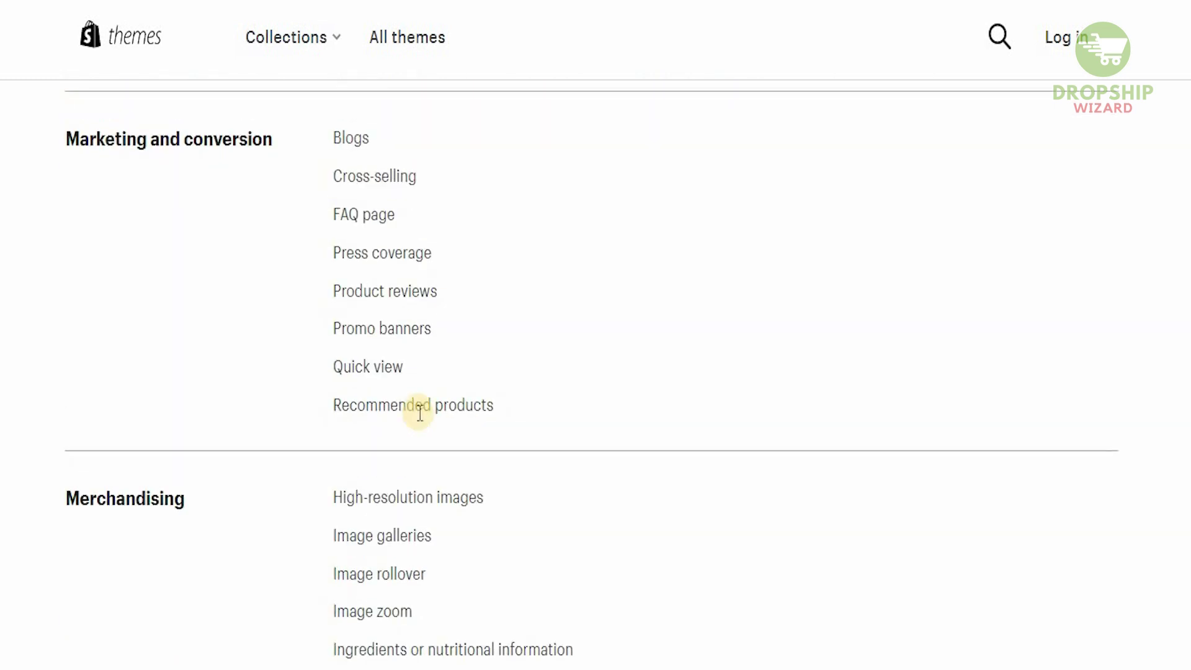
{"action": "scroll", "coordinate": [418, 414], "scroll_direction": "down", "scroll_amount": 9}
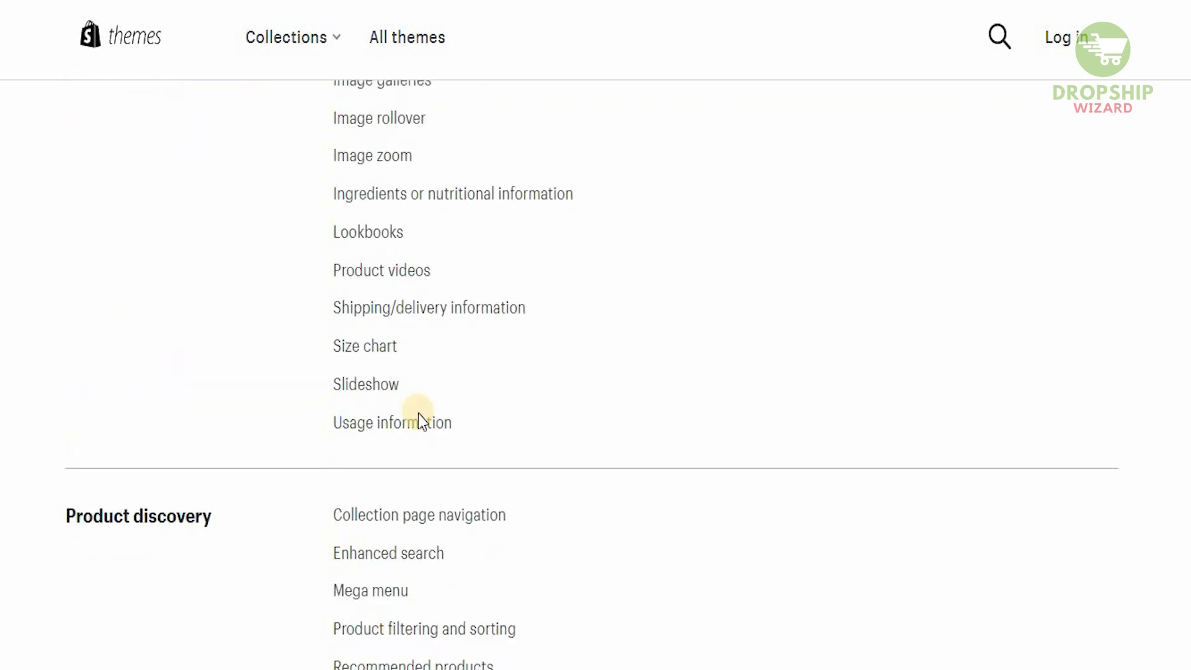
{"action": "scroll", "coordinate": [418, 414], "scroll_direction": "down", "scroll_amount": 8}
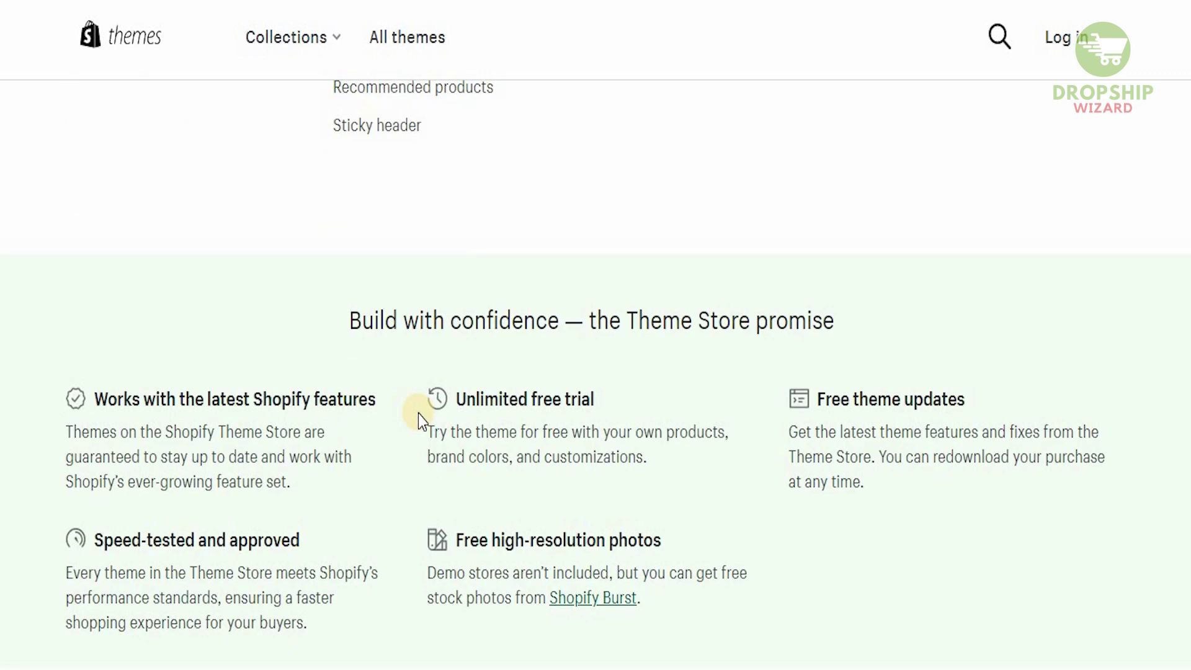
{"action": "scroll", "coordinate": [418, 415], "scroll_direction": "down", "scroll_amount": 3}
Try the Ride theme, continue with the existing Shopify account and add the theme to the online store's themes.
{"action": "scroll", "coordinate": [418, 415], "scroll_direction": "up", "scroll_amount": 15}
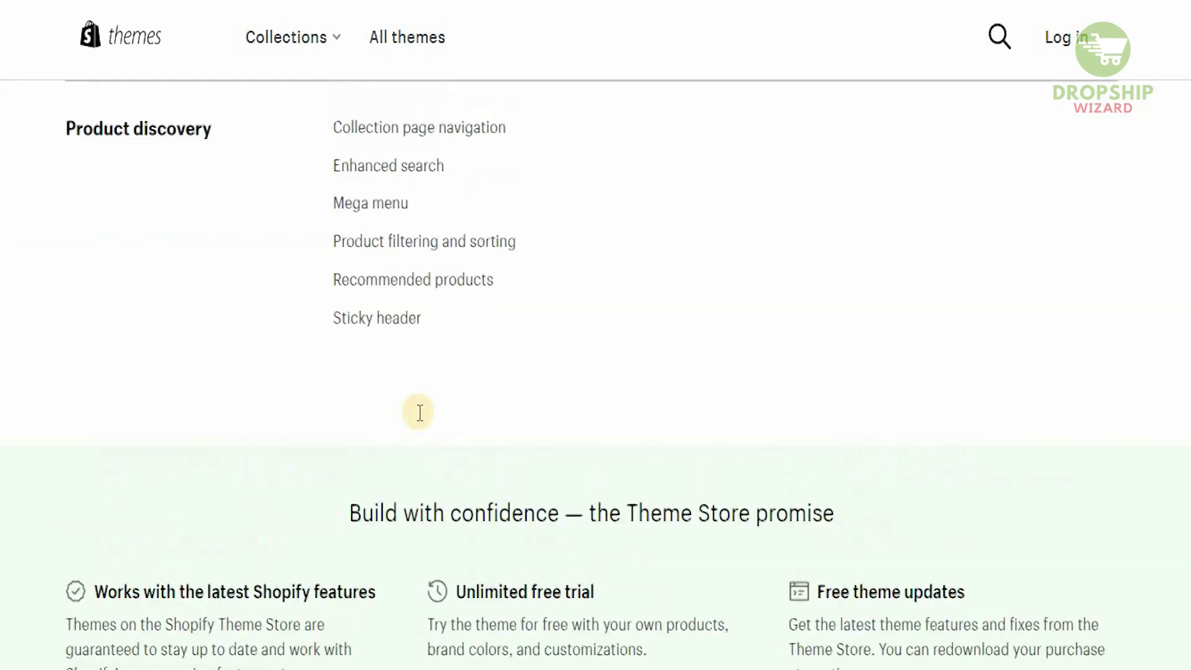
{"action": "scroll", "coordinate": [420, 415], "scroll_direction": "up", "scroll_amount": 20}
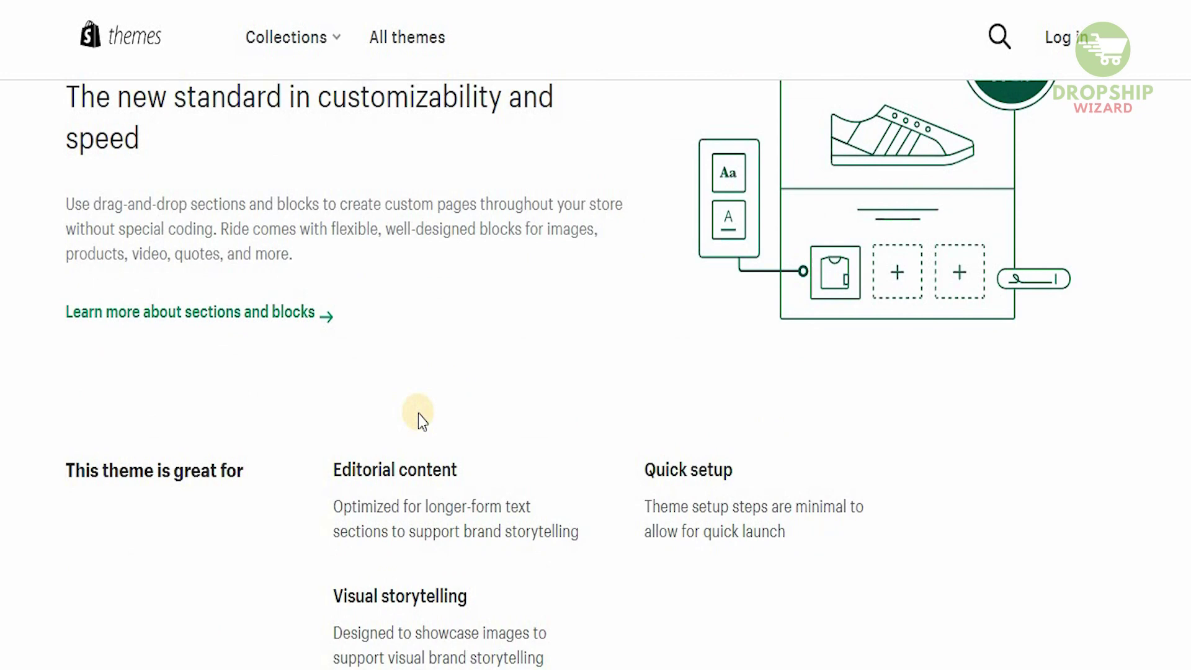
{"action": "scroll", "coordinate": [418, 414], "scroll_direction": "up", "scroll_amount": 3}
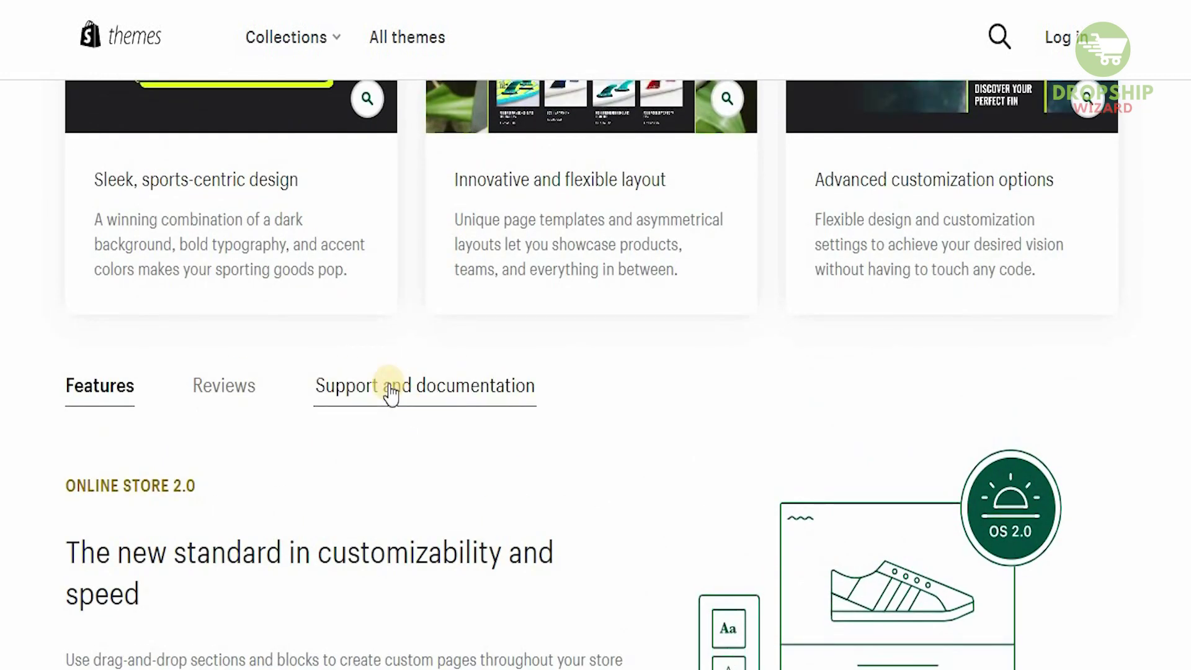
{"action": "scroll", "coordinate": [456, 323], "scroll_direction": "up", "scroll_amount": 8}
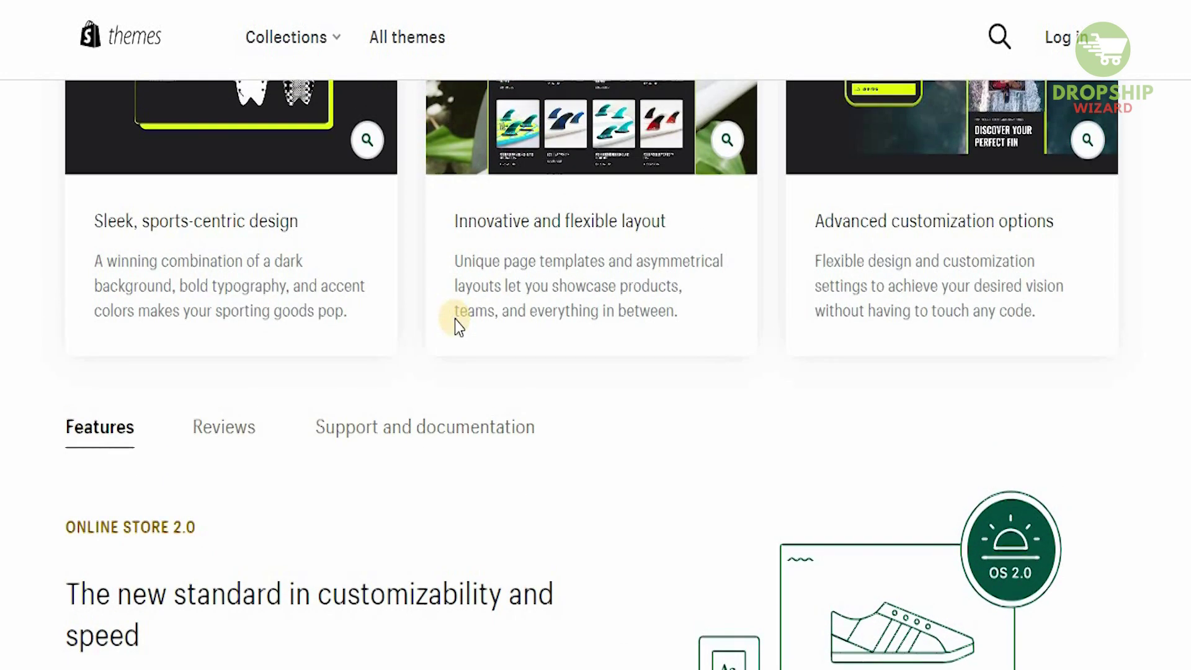
{"action": "scroll", "coordinate": [455, 318], "scroll_direction": "up", "scroll_amount": 7}
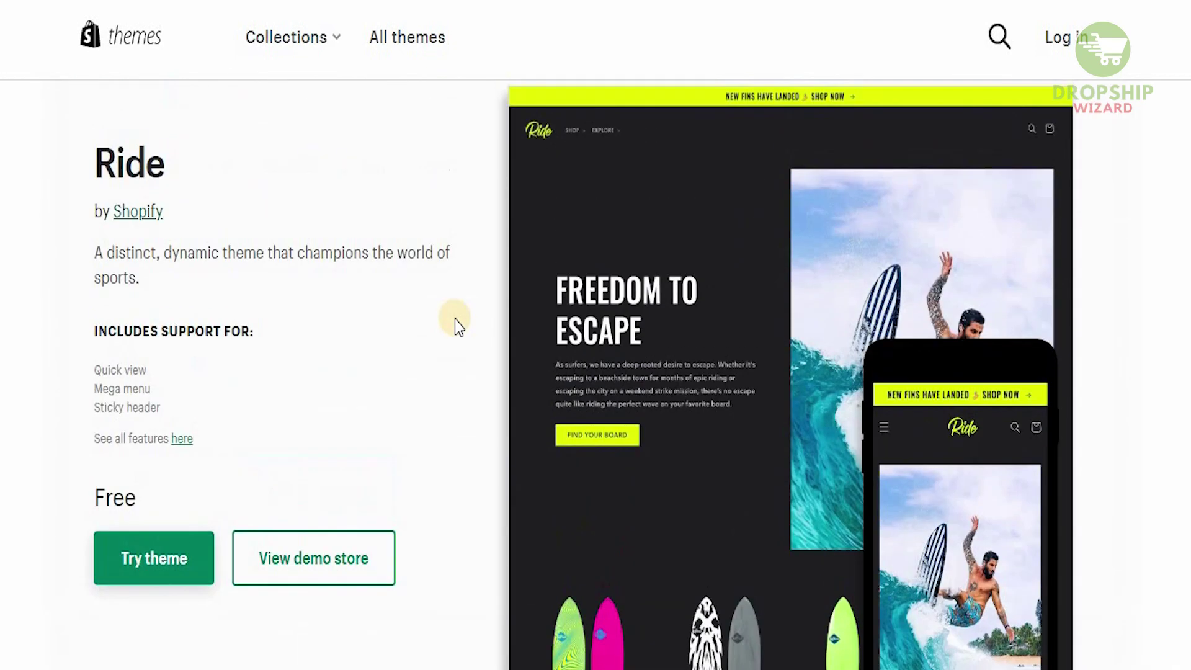
{"action": "left_click", "coordinate": [160, 554]}
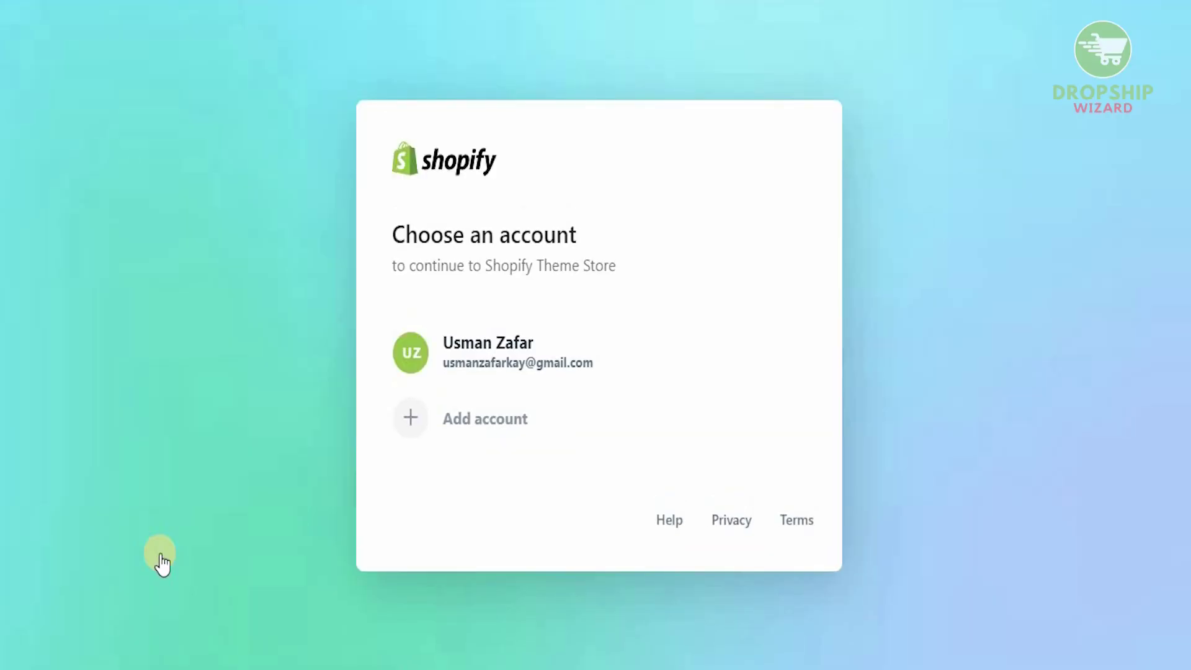
{"action": "left_click", "coordinate": [534, 364]}
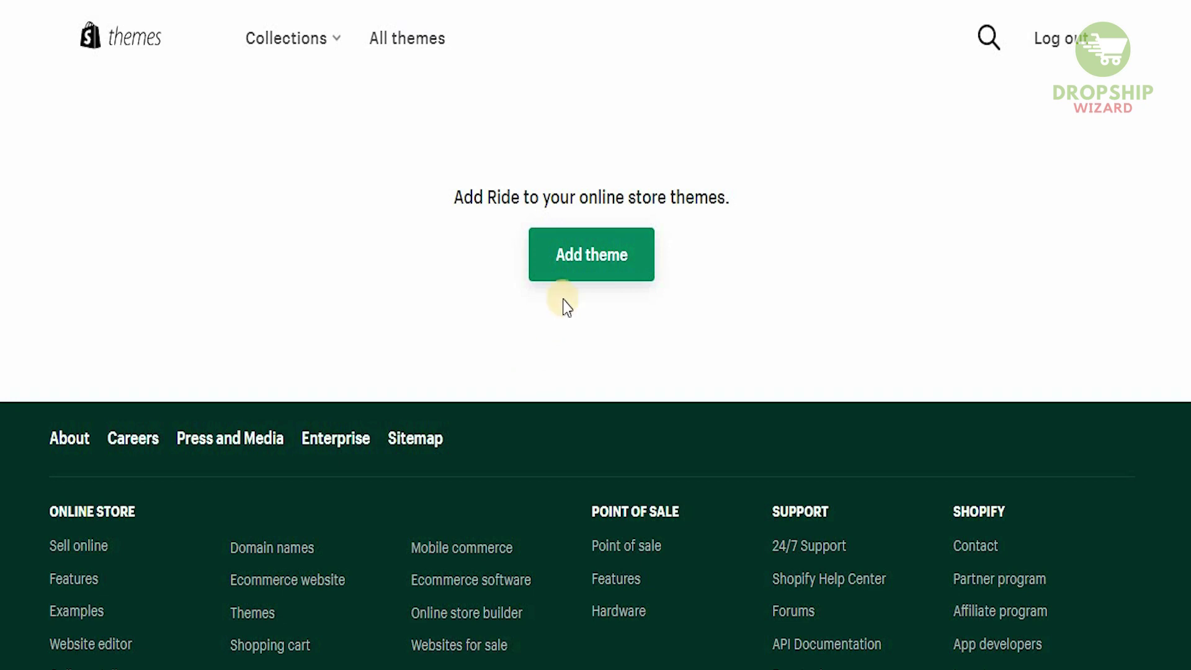
{"action": "left_click", "coordinate": [567, 280]}
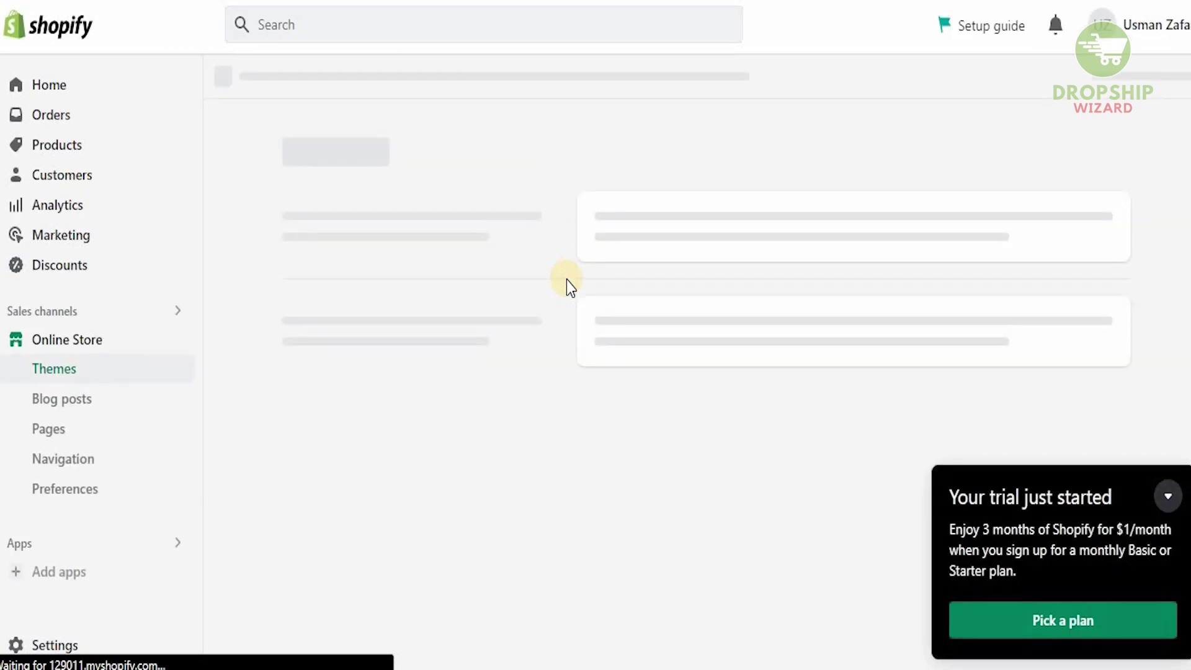
Preview the newly added Ride theme from the theme library, look through its home page sections, and close the preview.
{"action": "left_click", "coordinate": [1172, 496]}
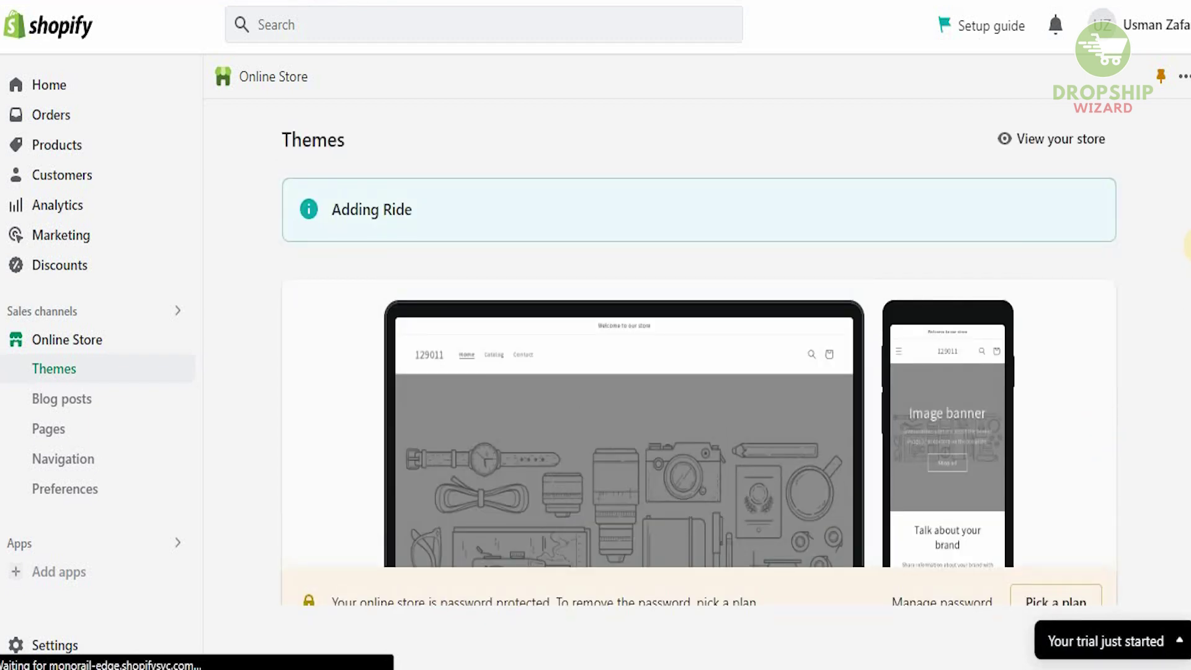
{"action": "scroll", "coordinate": [698, 353], "scroll_direction": "down", "scroll_amount": 5}
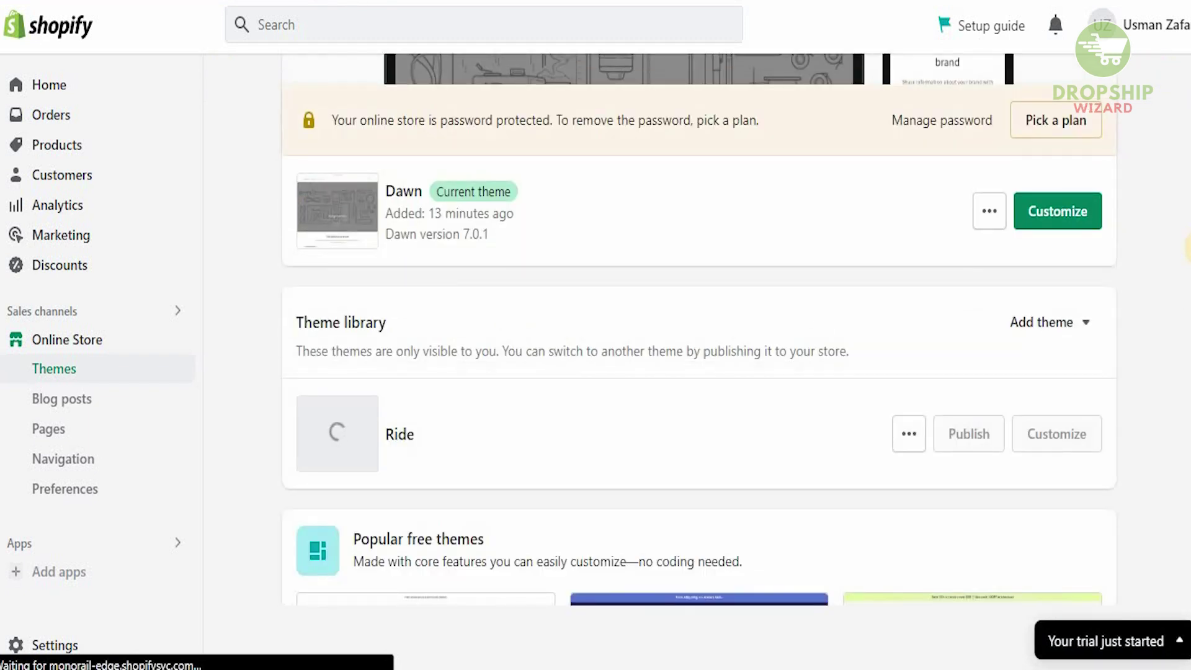
{"action": "scroll", "coordinate": [1188, 273], "scroll_direction": "down", "scroll_amount": 2}
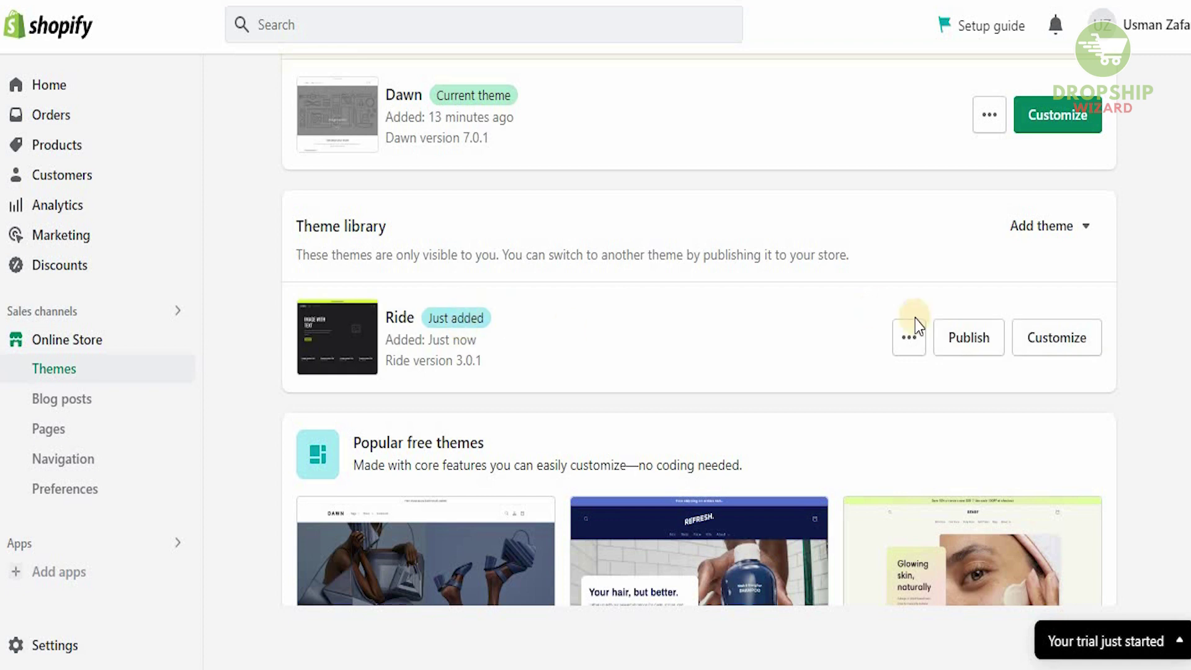
{"action": "left_click", "coordinate": [909, 338]}
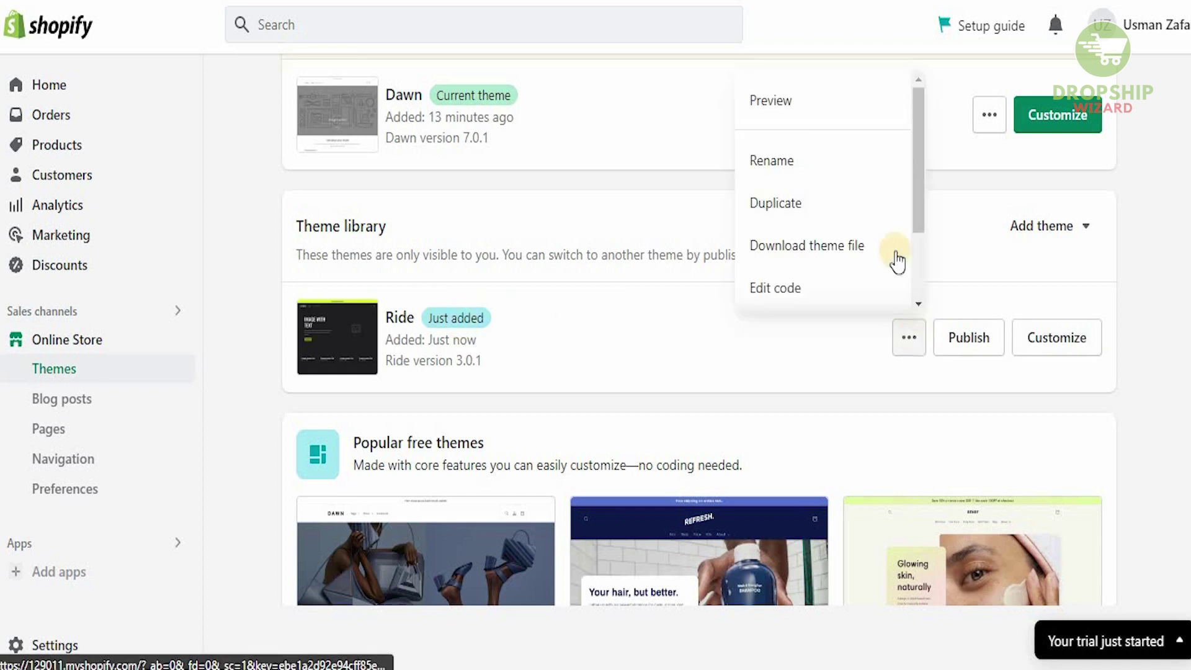
{"action": "left_click", "coordinate": [824, 108]}
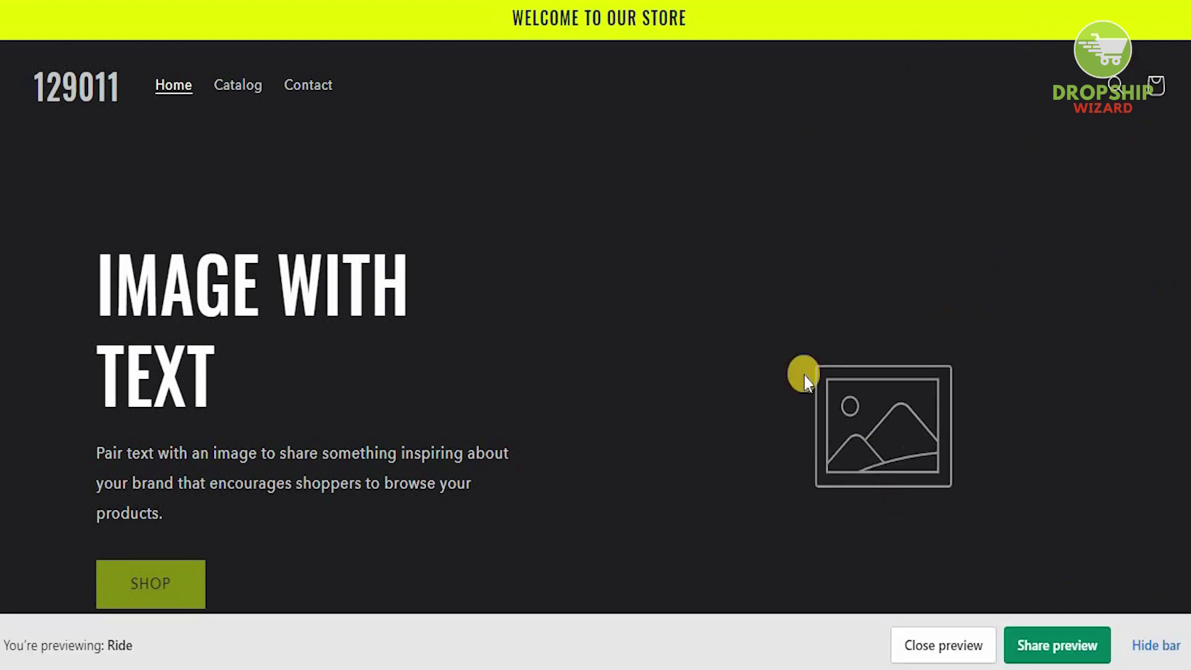
{"action": "left_click_drag", "start_coordinate": [1184, 44], "coordinate": [1162, 451]}
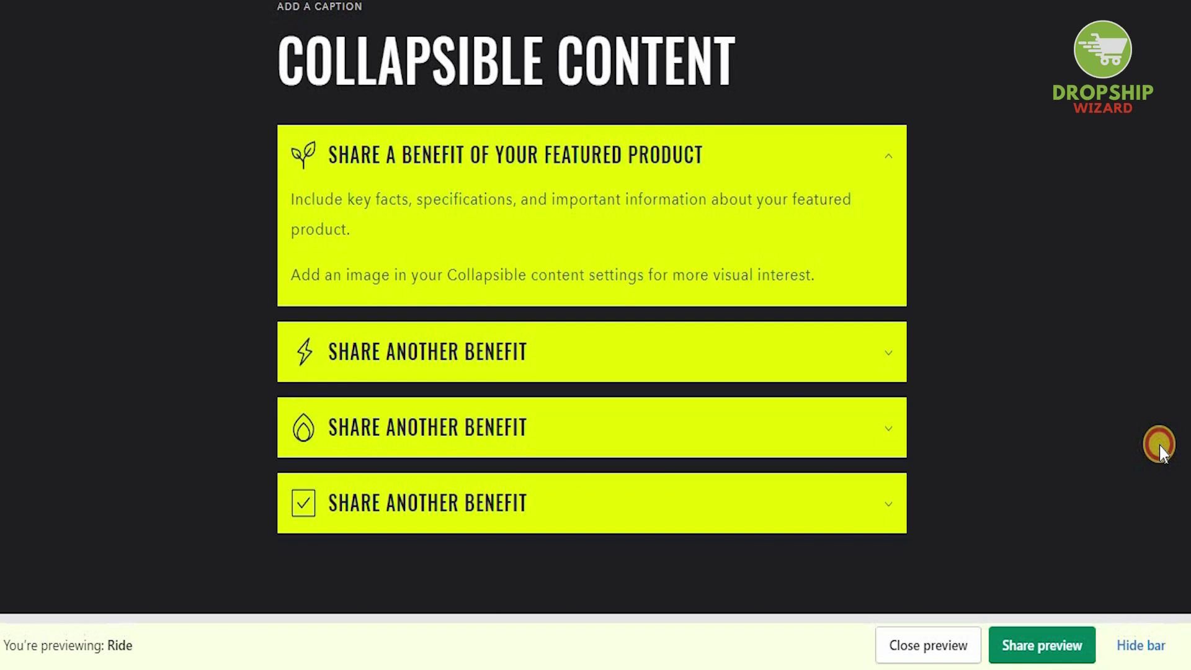
{"action": "left_click", "coordinate": [952, 651]}
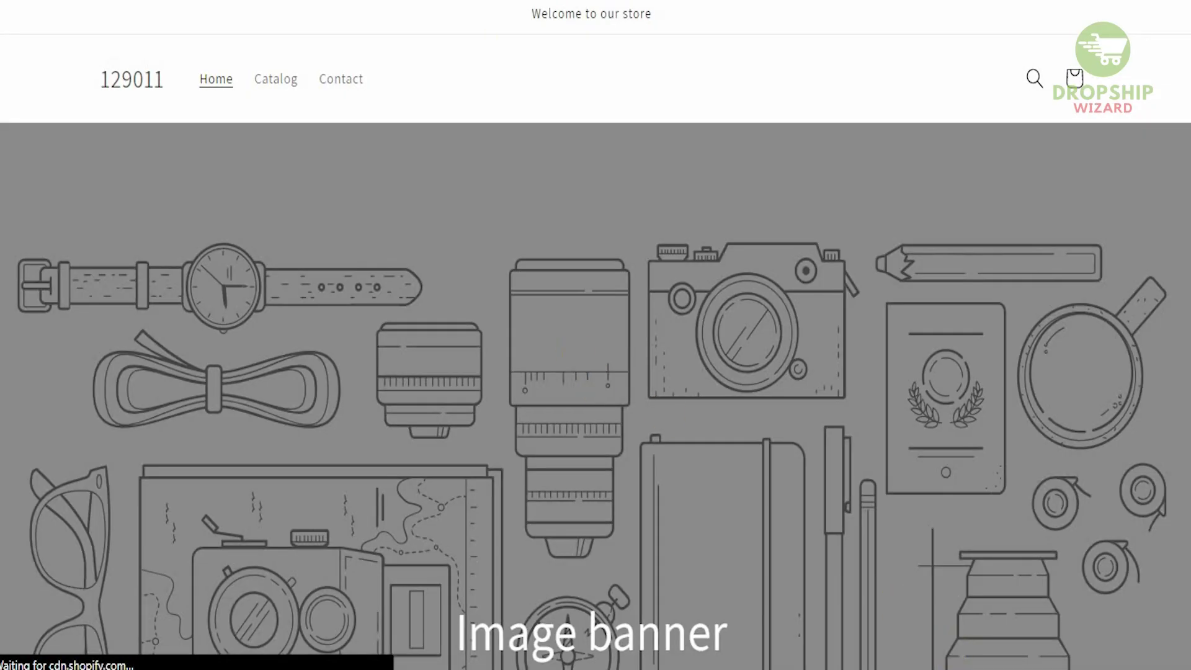
{"action": "key", "text": "ctrl+w"}
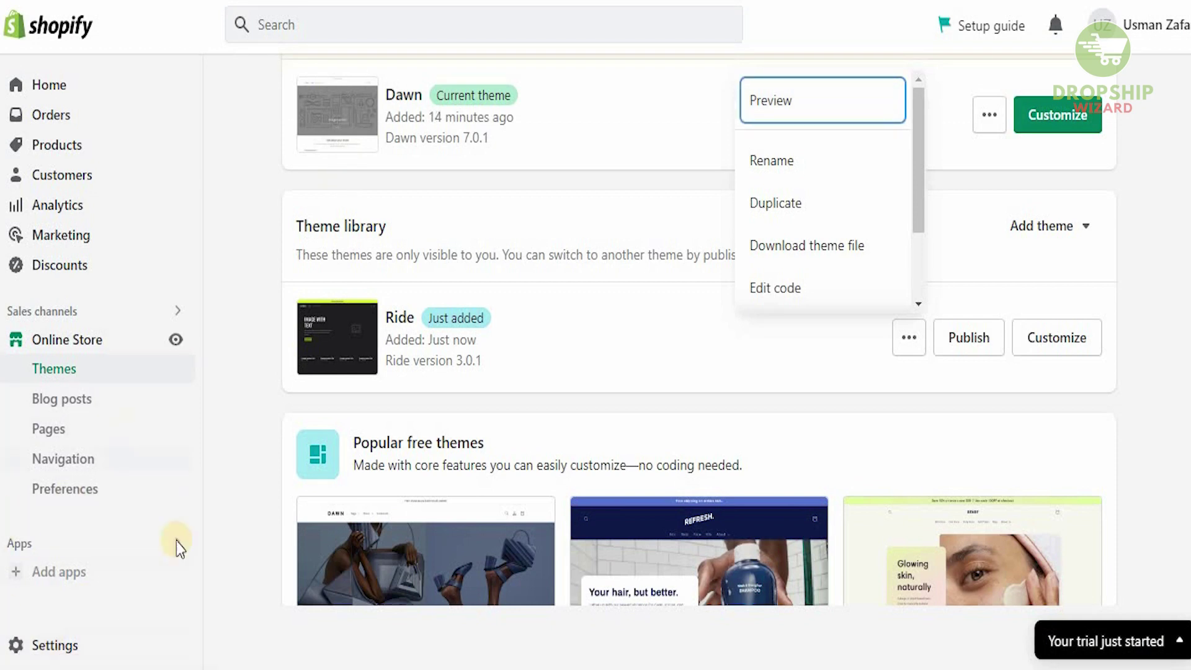
Browse the recommended apps for the store, then go to the Shopify App Store and search for "fonts".
{"action": "left_click", "coordinate": [58, 576]}
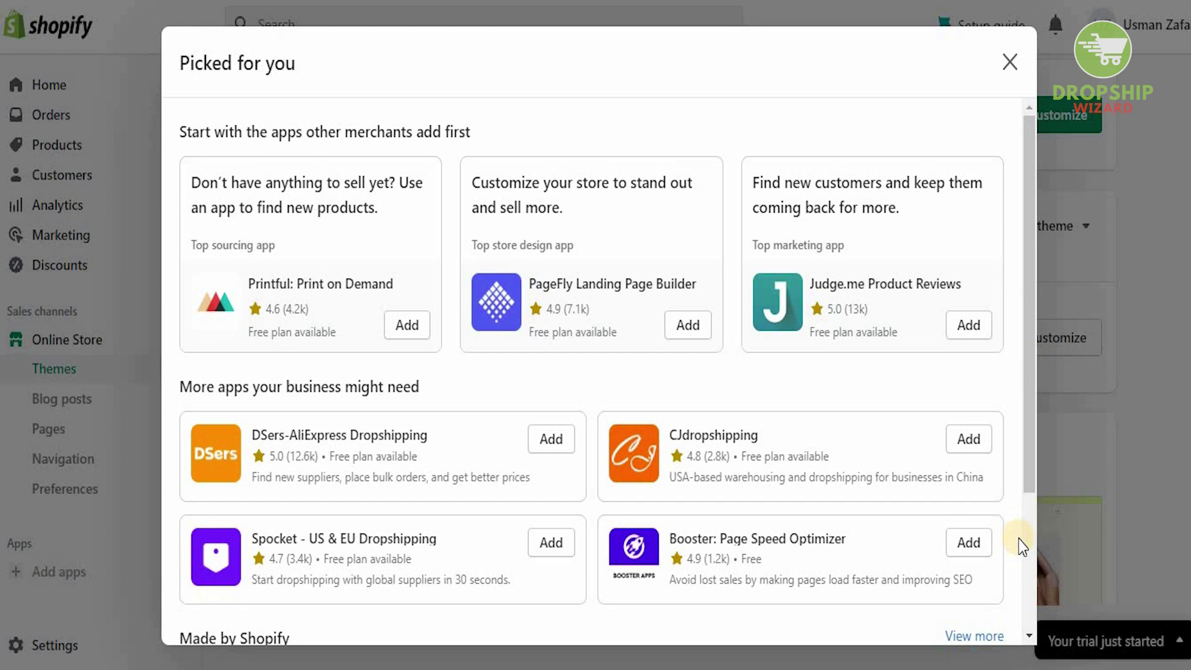
{"action": "scroll", "coordinate": [1028, 538], "scroll_direction": "down", "scroll_amount": 3}
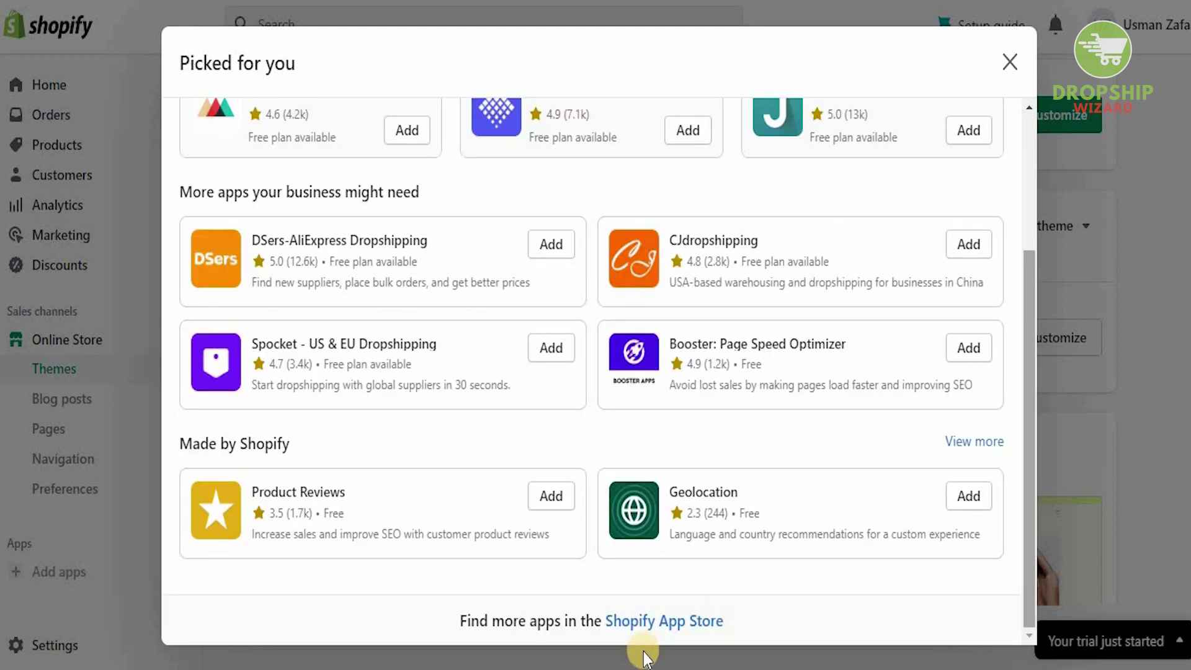
{"action": "left_click", "coordinate": [659, 623]}
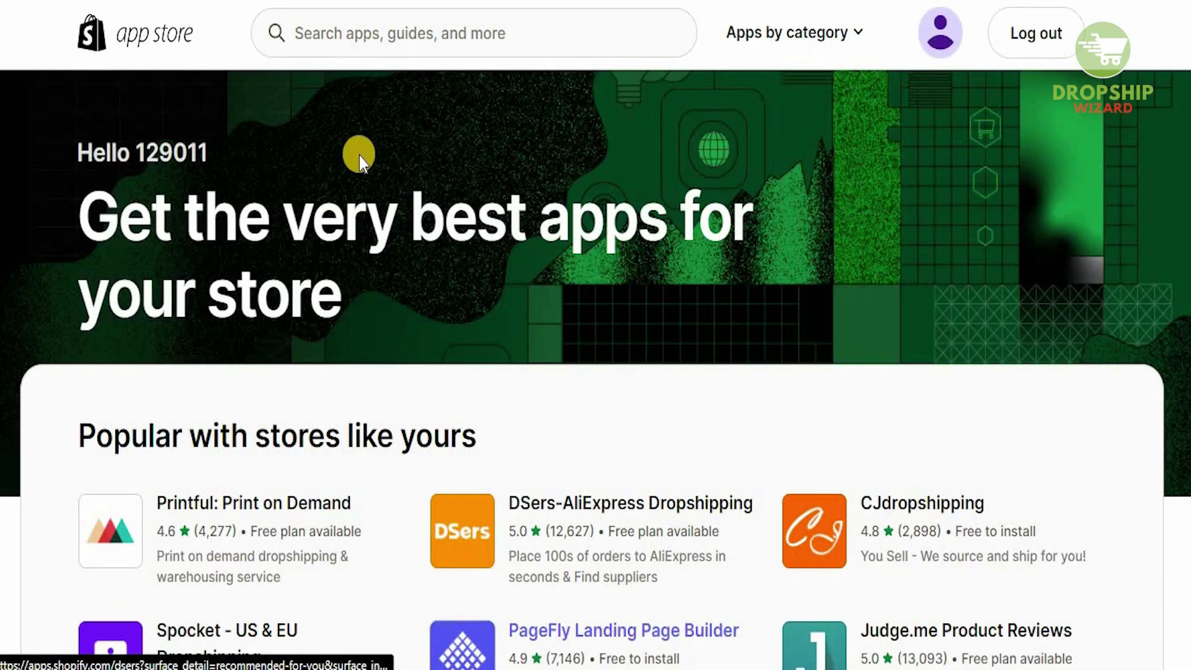
{"action": "left_click", "coordinate": [351, 20]}
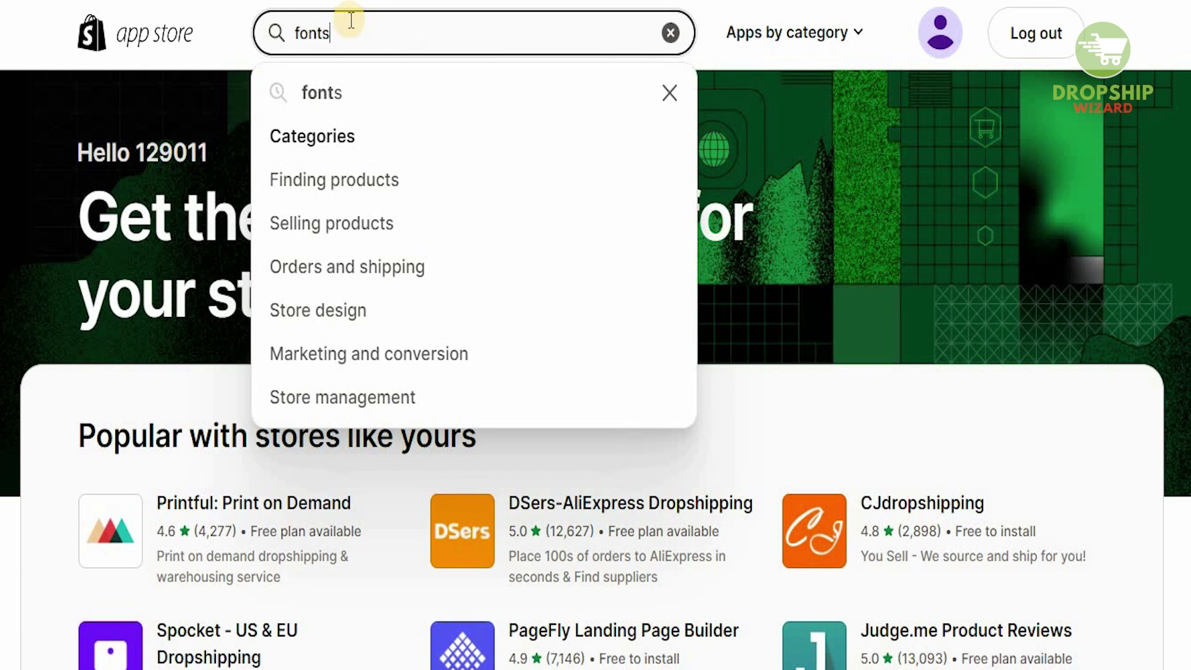
{"action": "key", "text": "Return"}
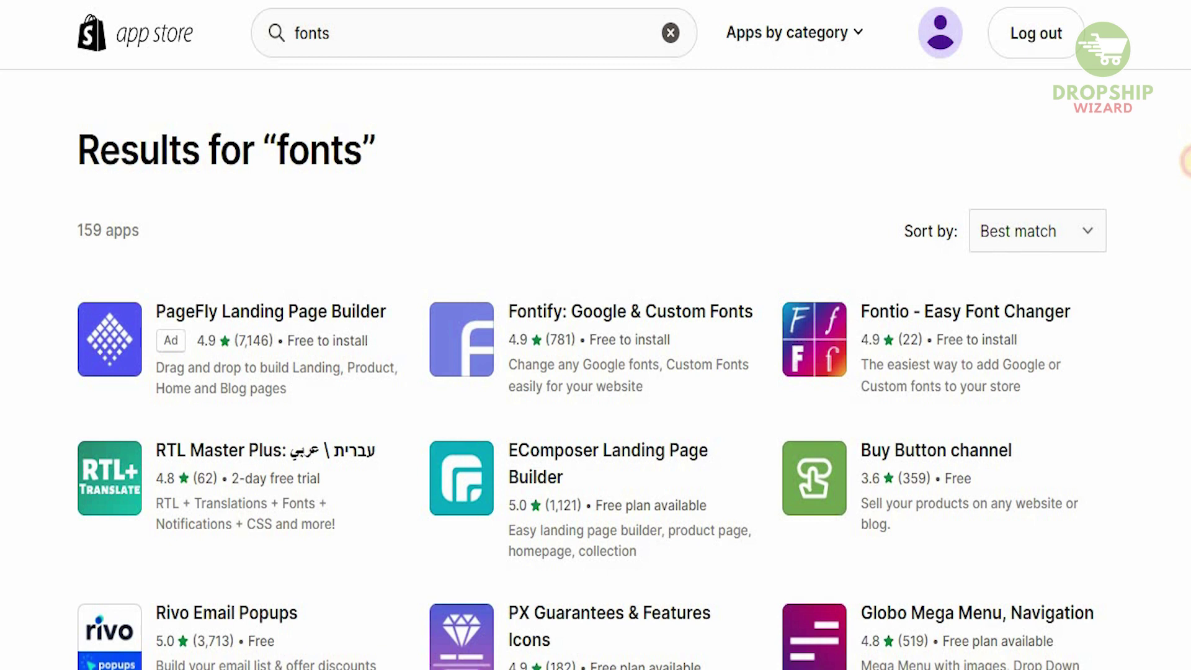
Open the Fontio - Easy Font Changer listing from the search results and review its pricing and customer reviews.
{"action": "scroll", "coordinate": [1186, 162], "scroll_direction": "down", "scroll_amount": 3}
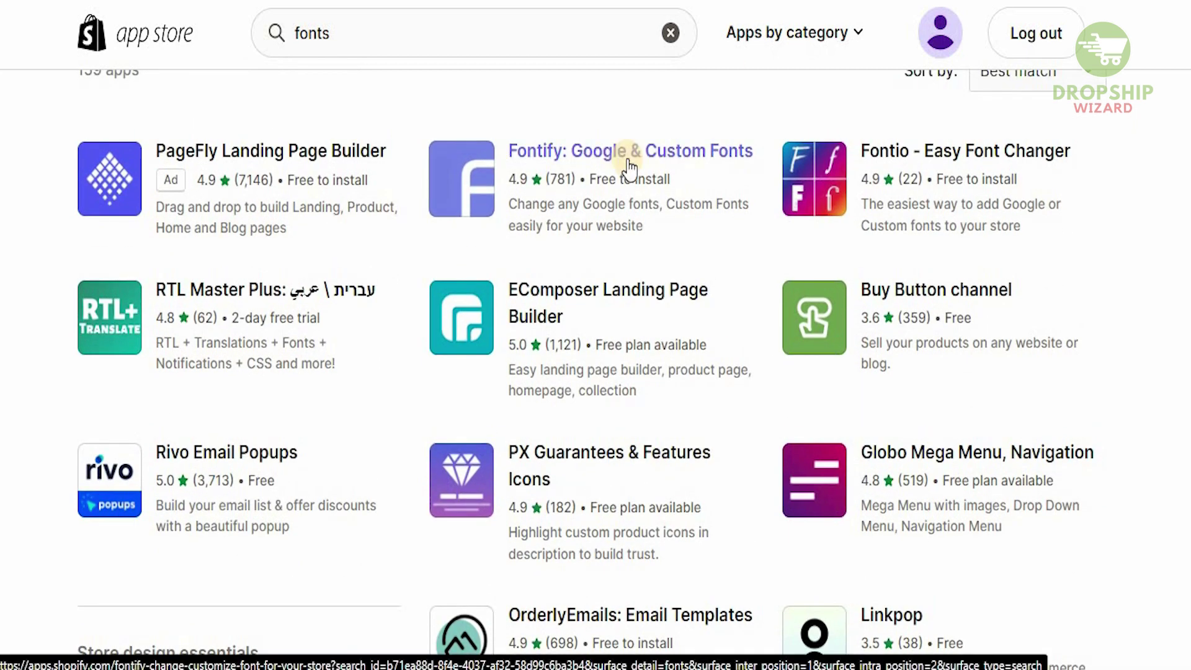
{"action": "left_click", "coordinate": [995, 166]}
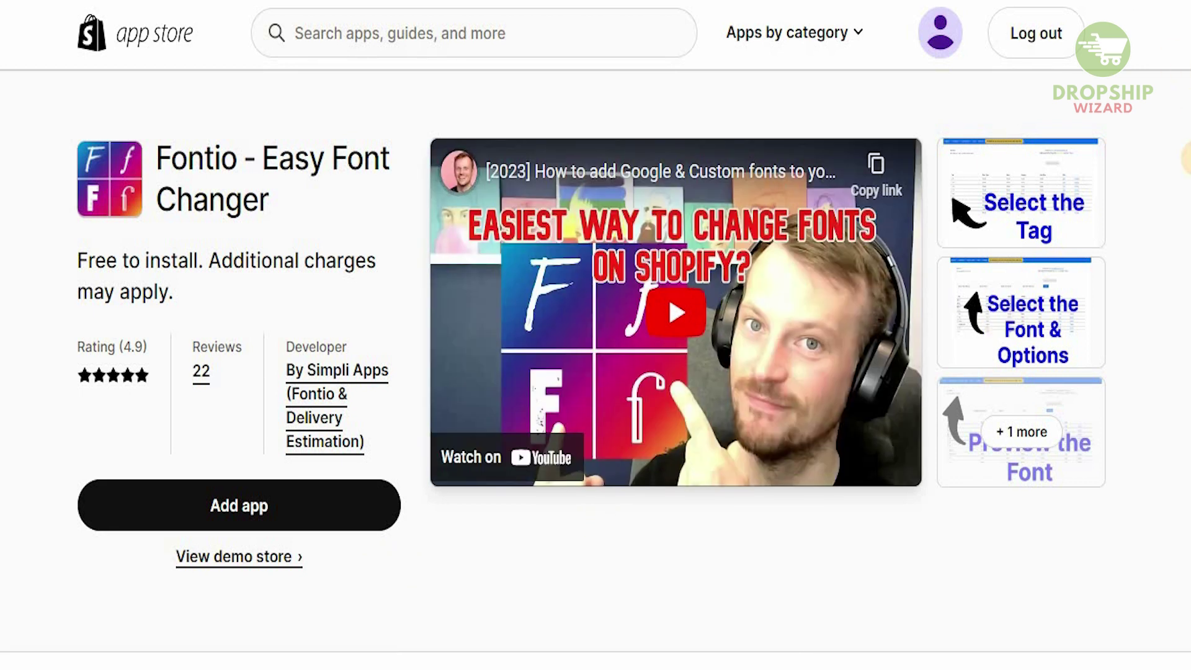
{"action": "scroll", "coordinate": [1186, 105], "scroll_direction": "down", "scroll_amount": 10}
{"action": "scroll", "coordinate": [1187, 281], "scroll_direction": "down", "scroll_amount": 6}
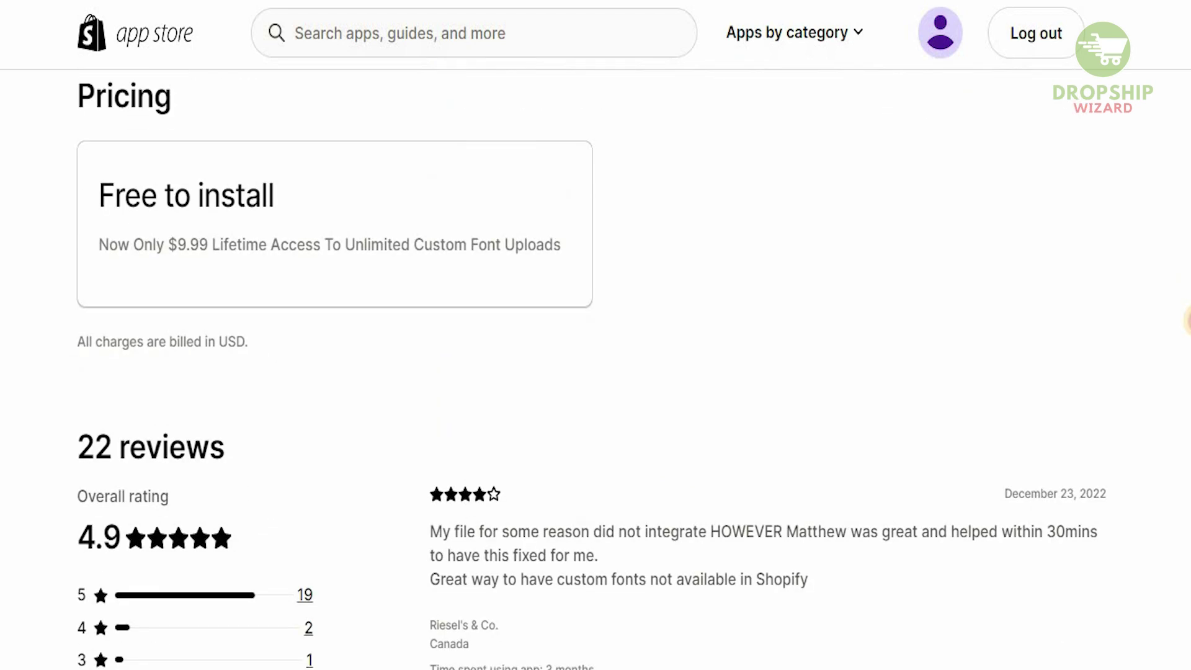
{"action": "scroll", "coordinate": [1188, 320], "scroll_direction": "down", "scroll_amount": 3}
{"action": "scroll", "coordinate": [1187, 350], "scroll_direction": "down", "scroll_amount": 8}
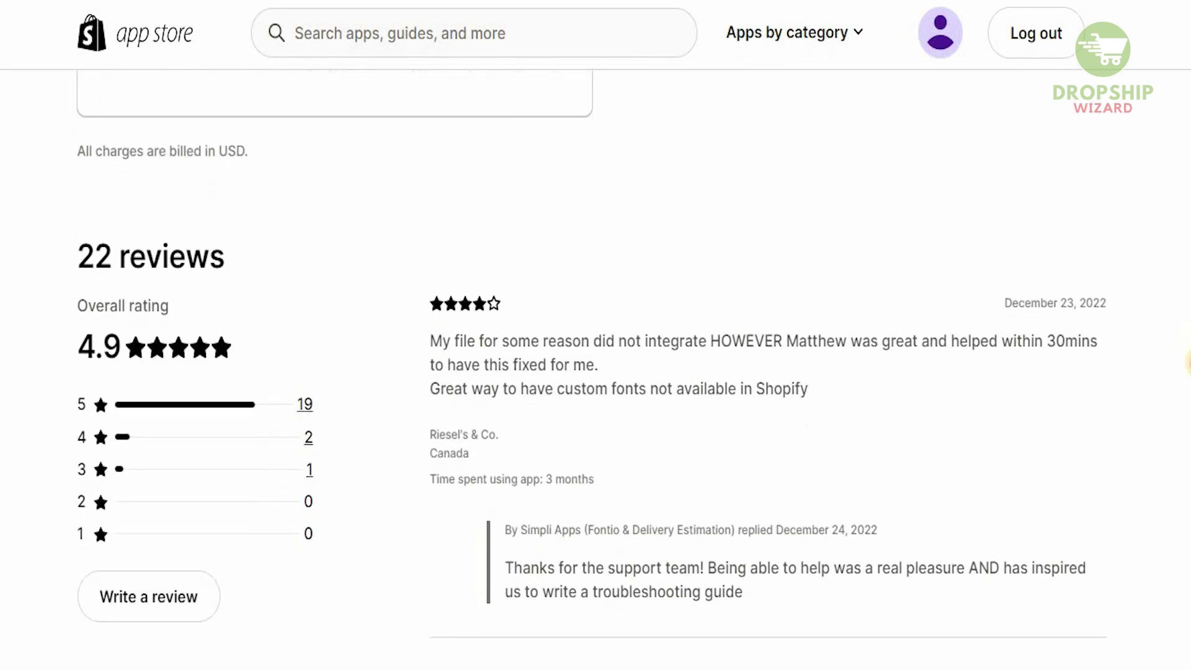
{"action": "scroll", "coordinate": [1187, 350], "scroll_direction": "down", "scroll_amount": 3}
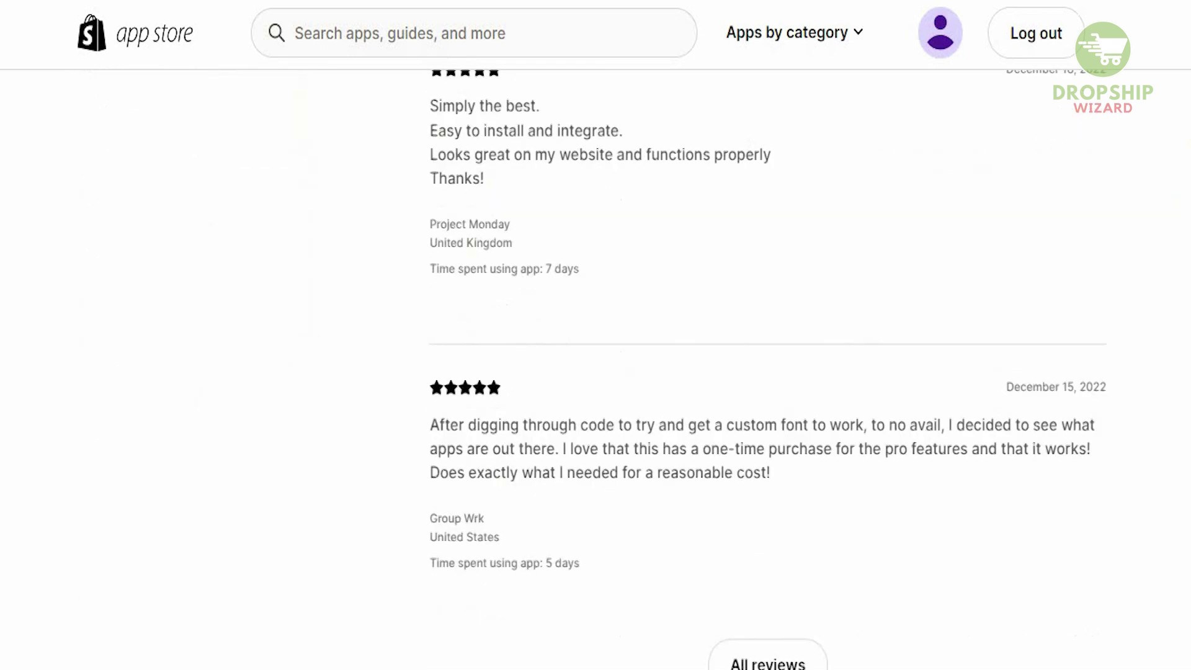
Add the Fontio app from its listing, install it on the store, and look over its dashboard of font tags.
{"action": "scroll", "coordinate": [1187, 351], "scroll_direction": "up", "scroll_amount": 20}
{"action": "left_click", "coordinate": [262, 500]}
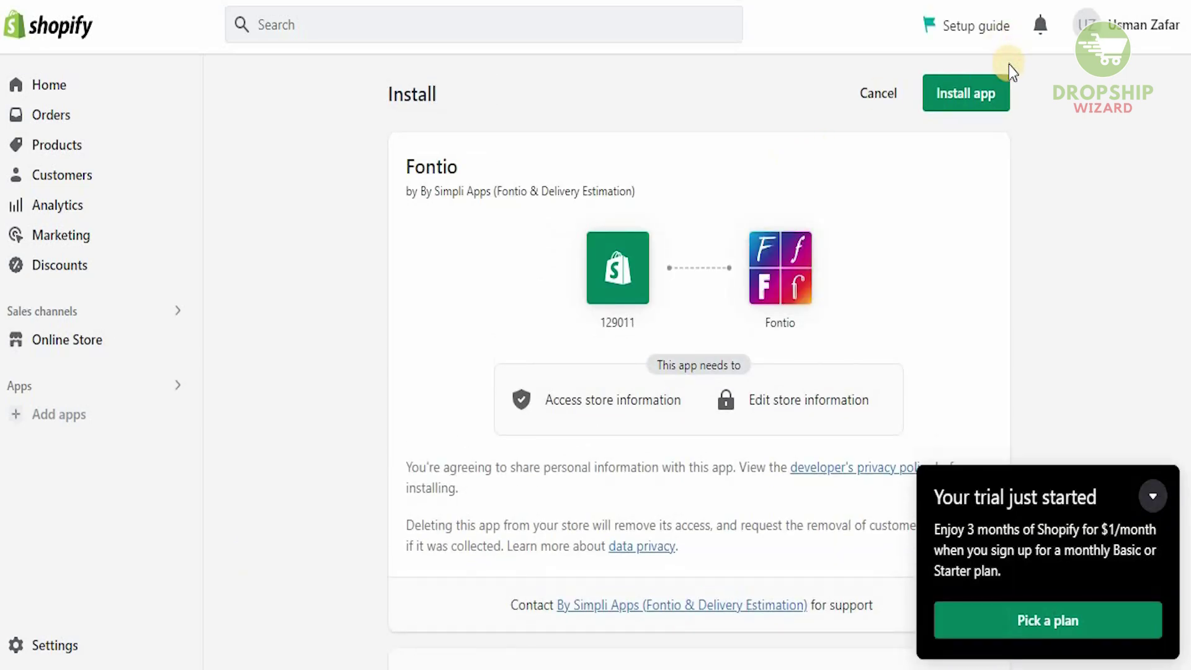
{"action": "left_click", "coordinate": [978, 101]}
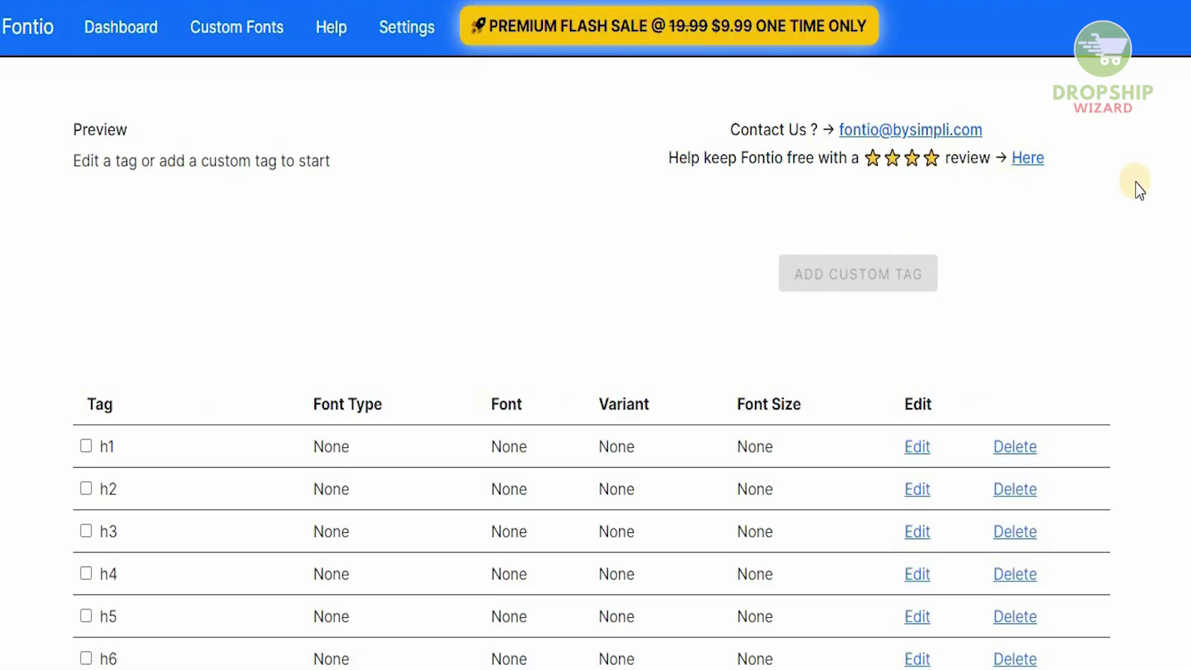
{"action": "left_click_drag", "start_coordinate": [1185, 209], "coordinate": [1185, 369]}
{"action": "scroll", "coordinate": [1185, 369], "scroll_direction": "up", "scroll_amount": 3}
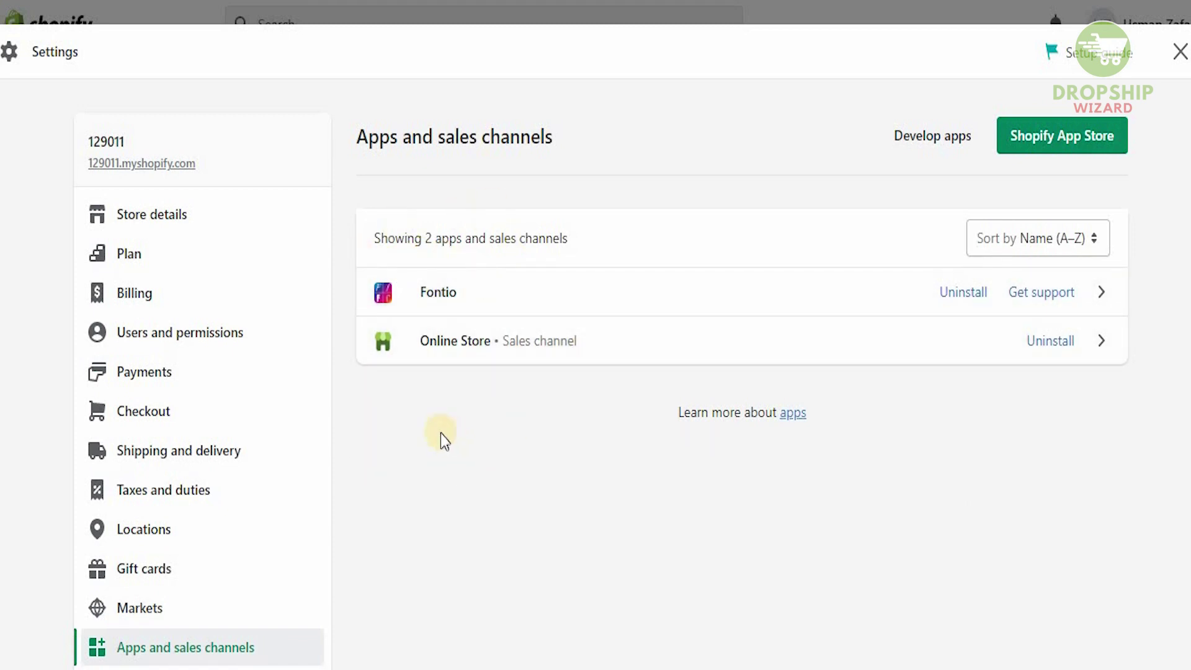
Return from the settings to the admin home and search for "fonts" in the Shopify App Store through the admin's app search.
{"action": "left_click", "coordinate": [1180, 53]}
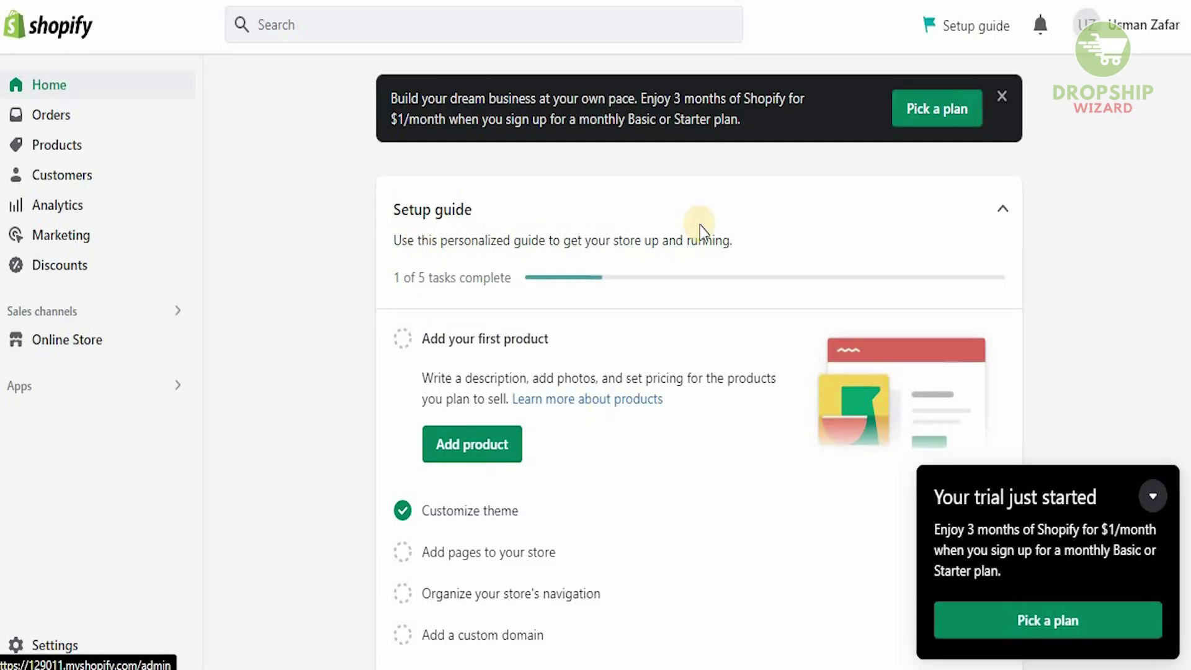
{"action": "left_click", "coordinate": [1152, 496]}
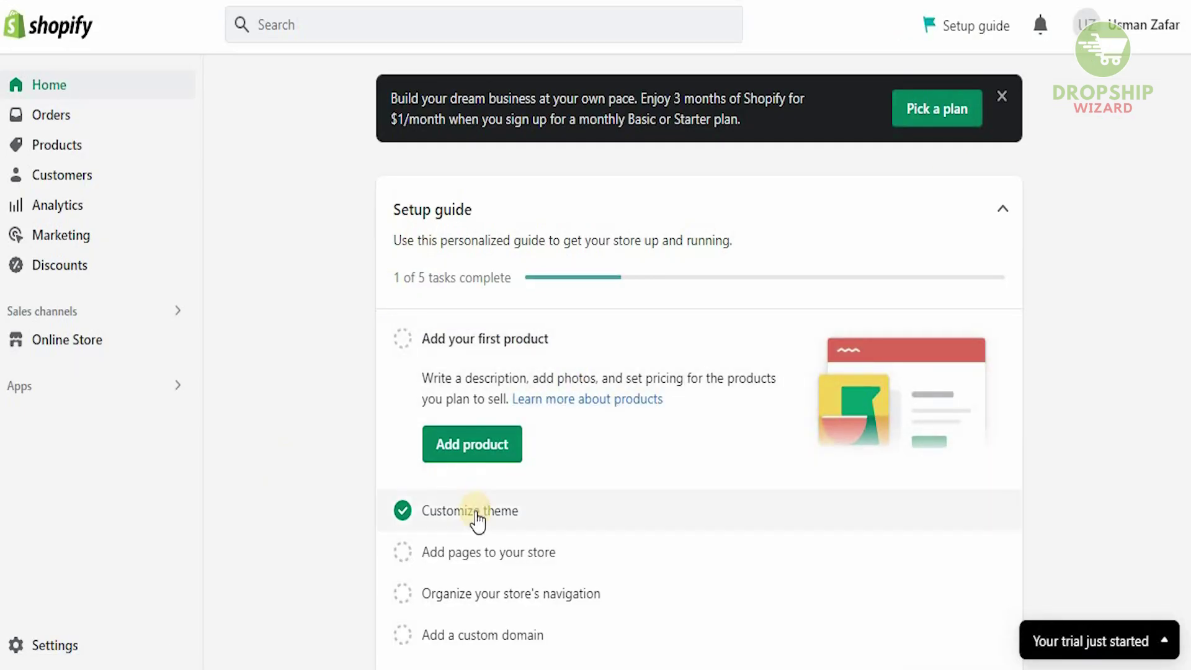
{"action": "left_click", "coordinate": [93, 389]}
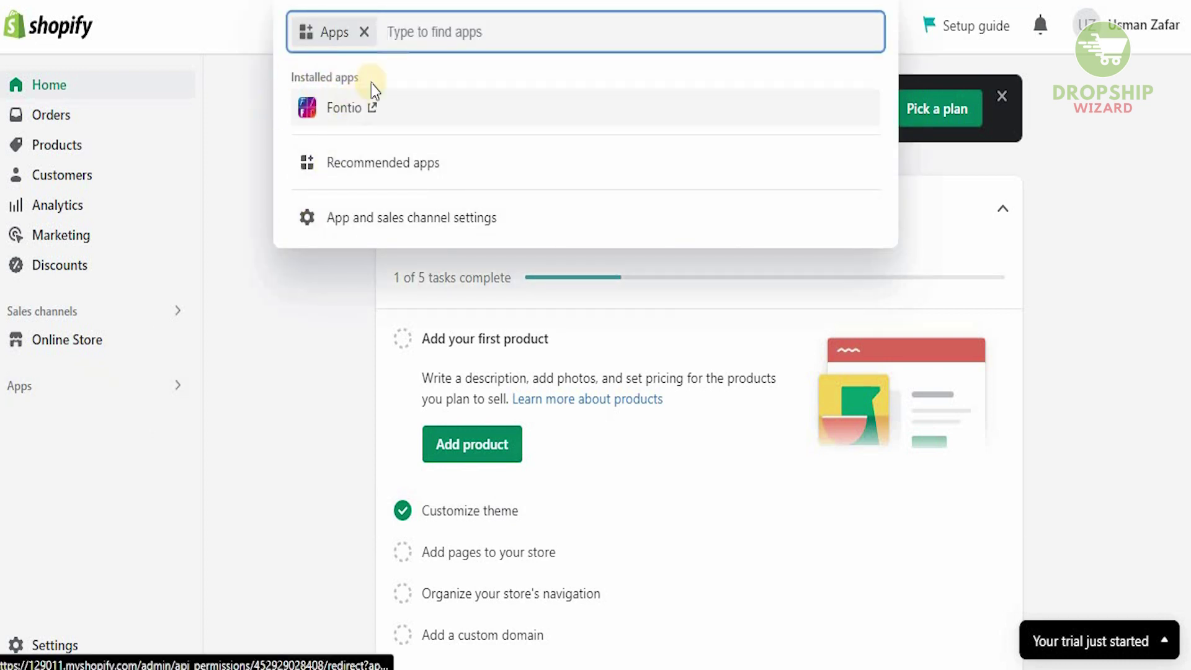
{"action": "type", "text": "fonts"}
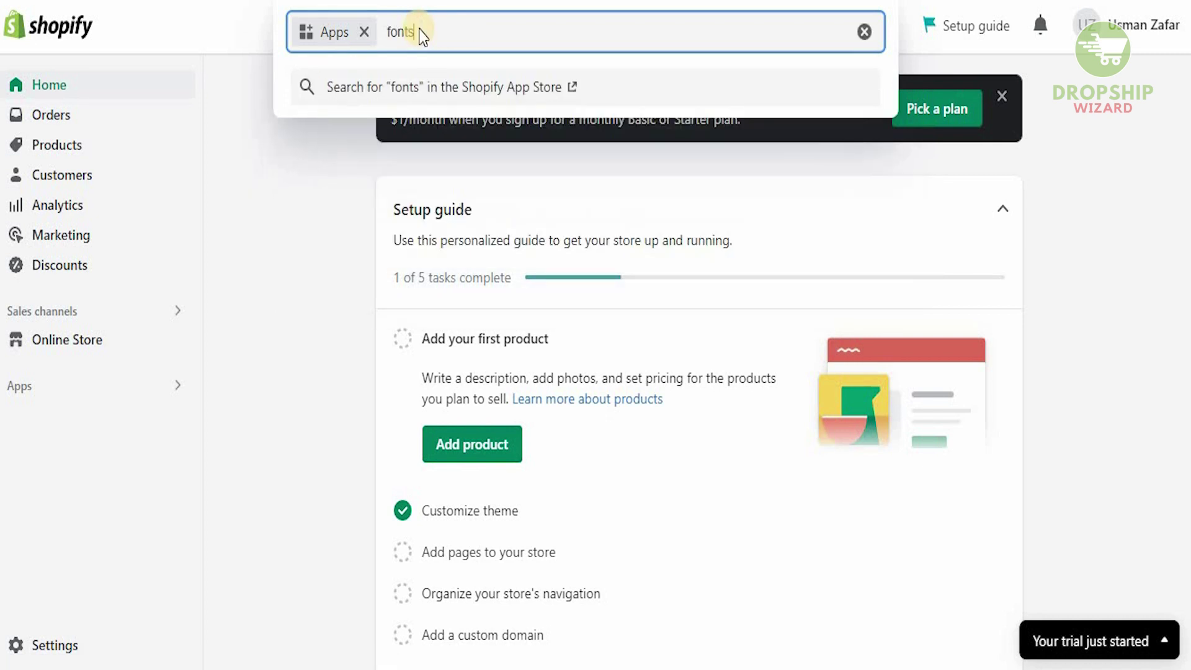
{"action": "key", "text": "Return"}
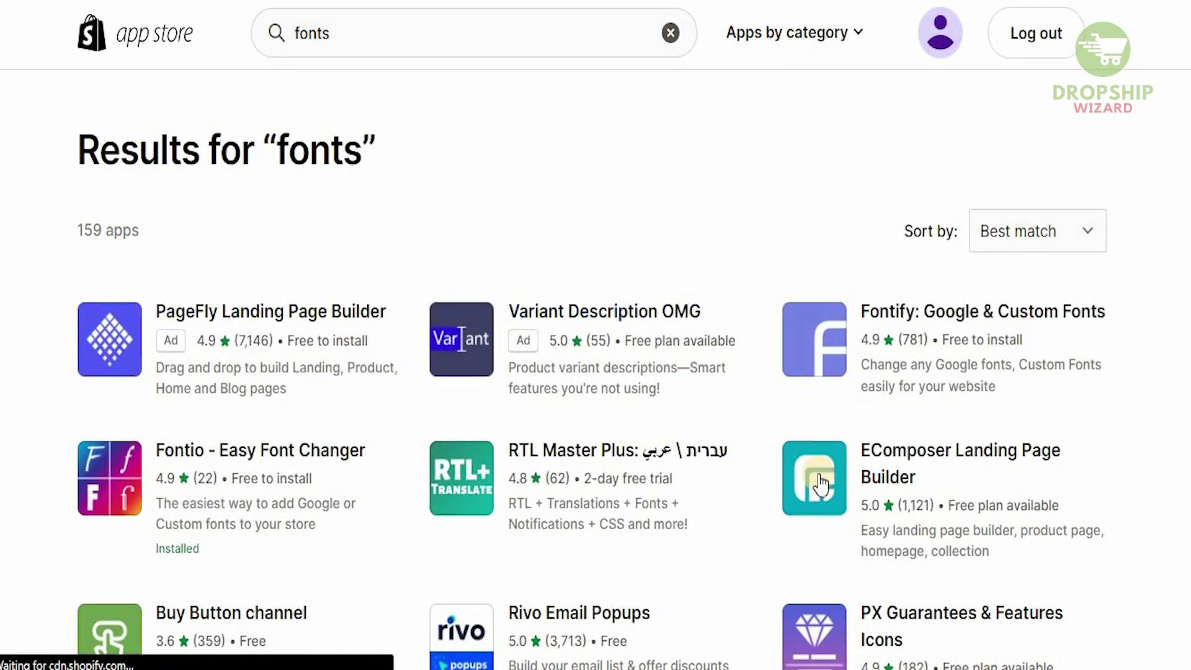
Open the Fontify: Google & Custom Fonts listing and its demo store, and review the setup steps, theme compatibility and highlight features.
{"action": "left_click", "coordinate": [904, 318]}
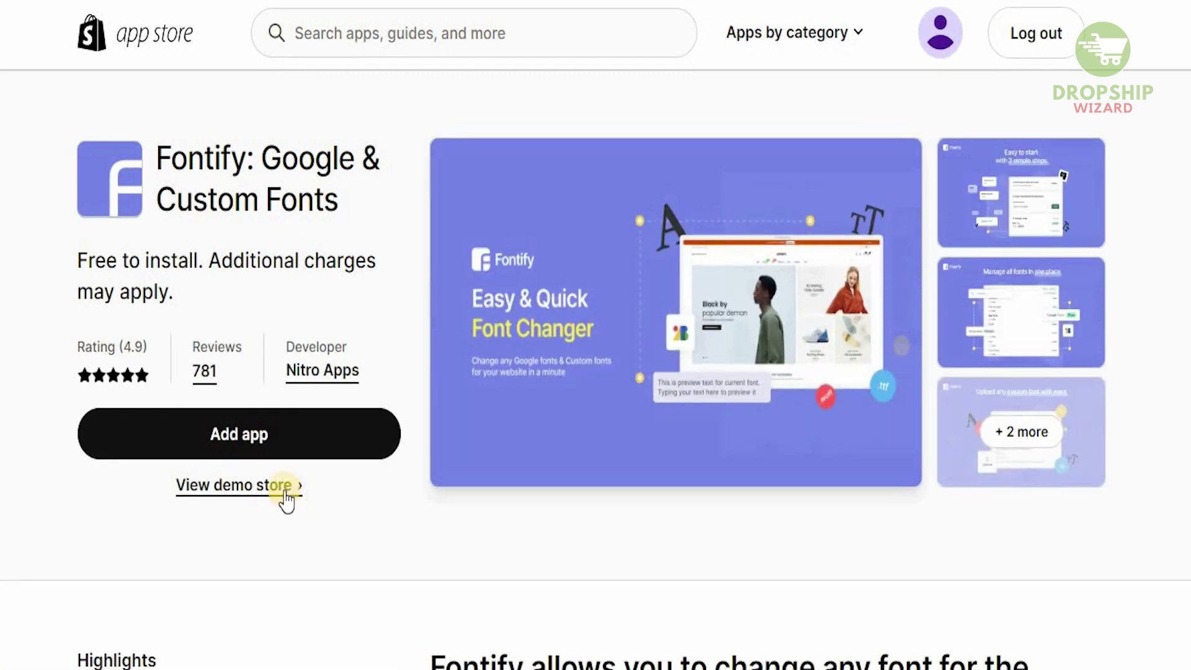
{"action": "left_click", "coordinate": [284, 492]}
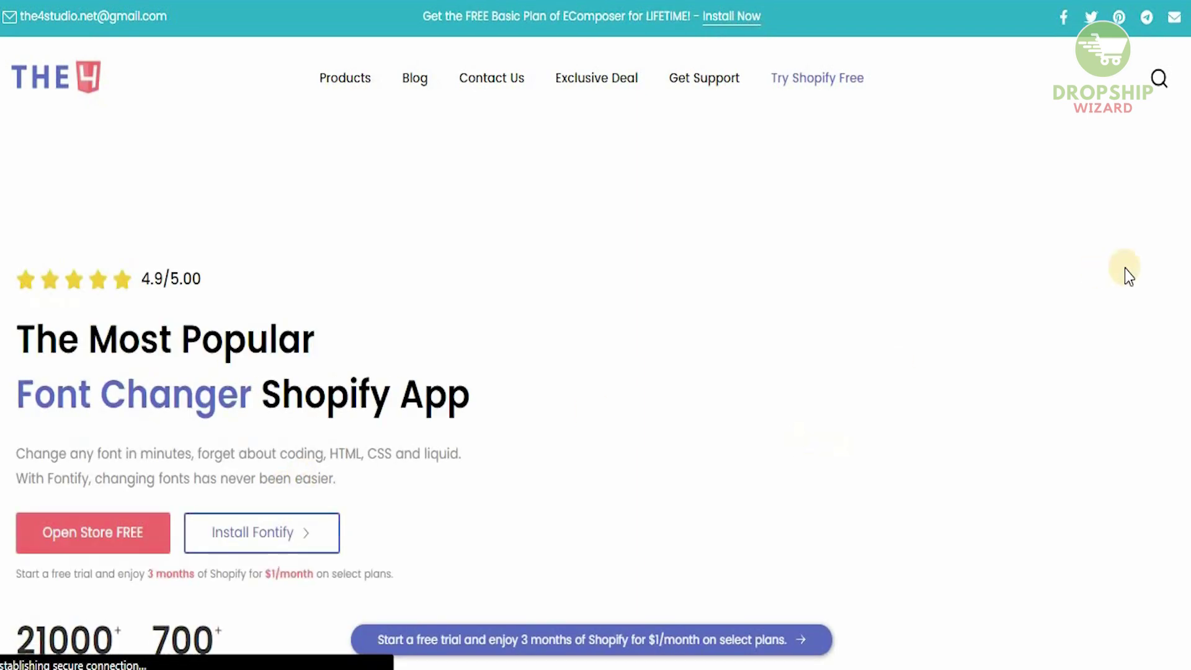
{"action": "scroll", "coordinate": [596, 335], "scroll_direction": "down", "scroll_amount": 15}
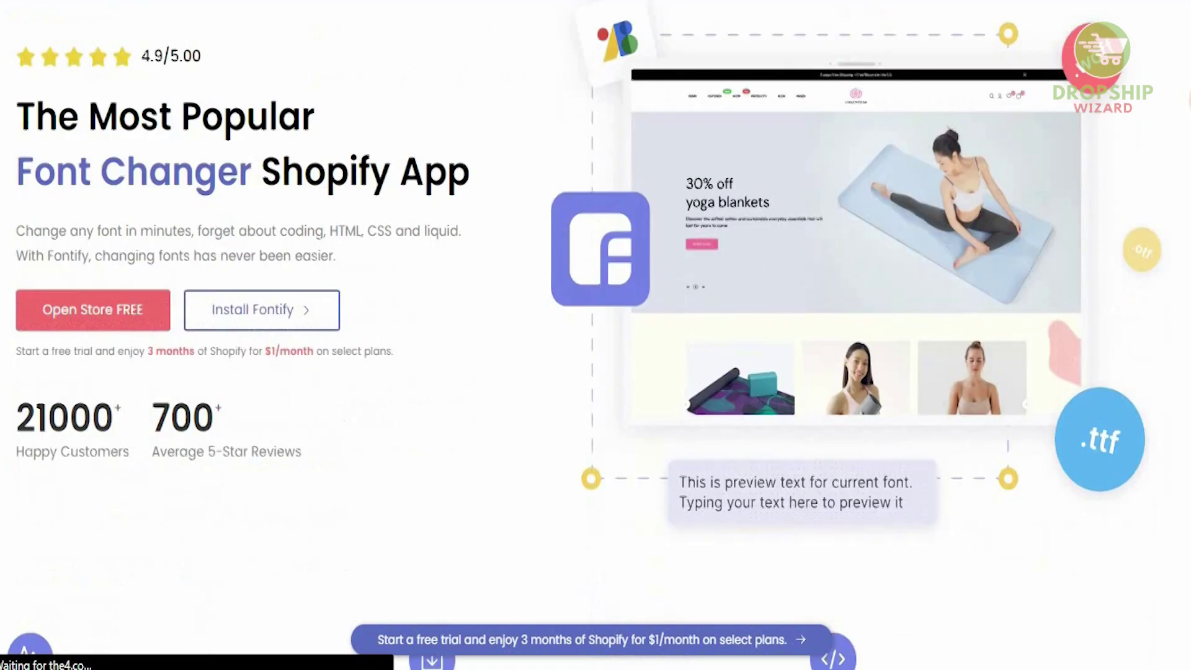
{"action": "scroll", "coordinate": [595, 335], "scroll_direction": "down", "scroll_amount": 4}
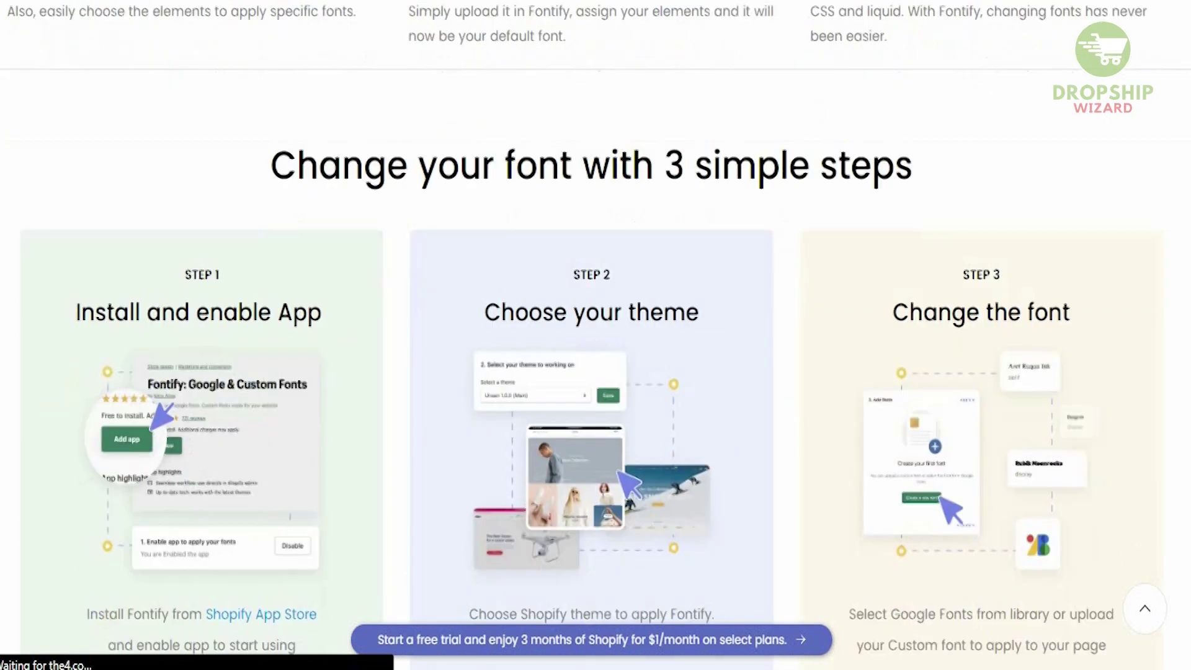
{"action": "scroll", "coordinate": [596, 335], "scroll_direction": "down", "scroll_amount": 2}
{"action": "scroll", "coordinate": [595, 335], "scroll_direction": "up", "scroll_amount": 1}
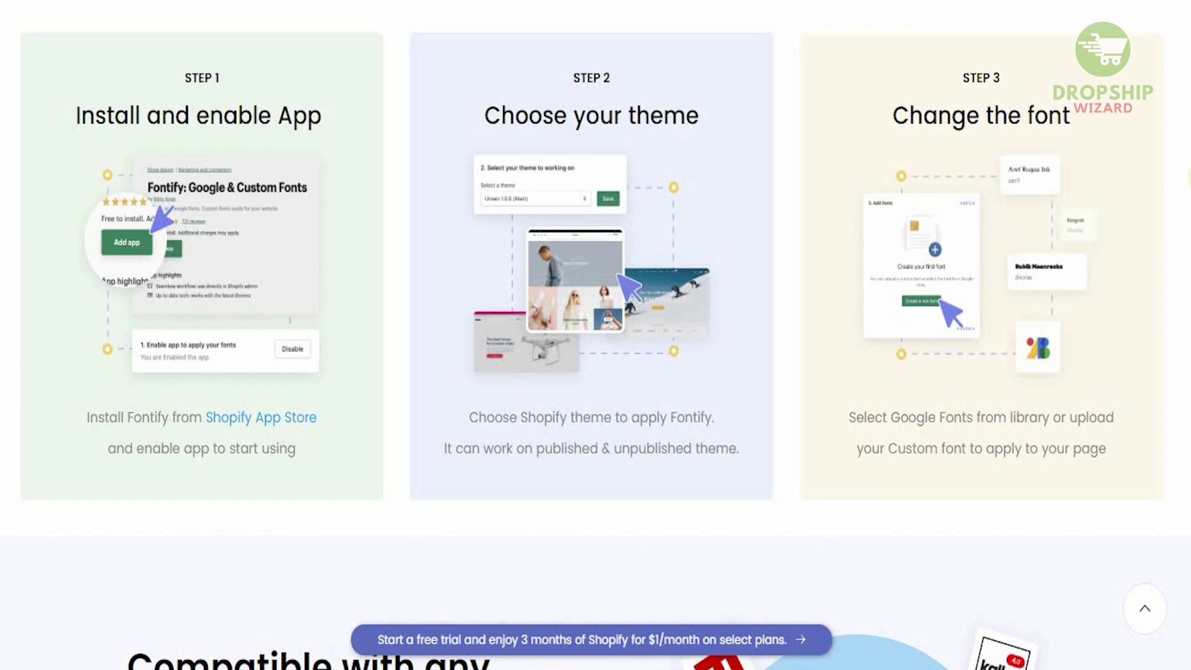
{"action": "scroll", "coordinate": [596, 335], "scroll_direction": "down", "scroll_amount": 9}
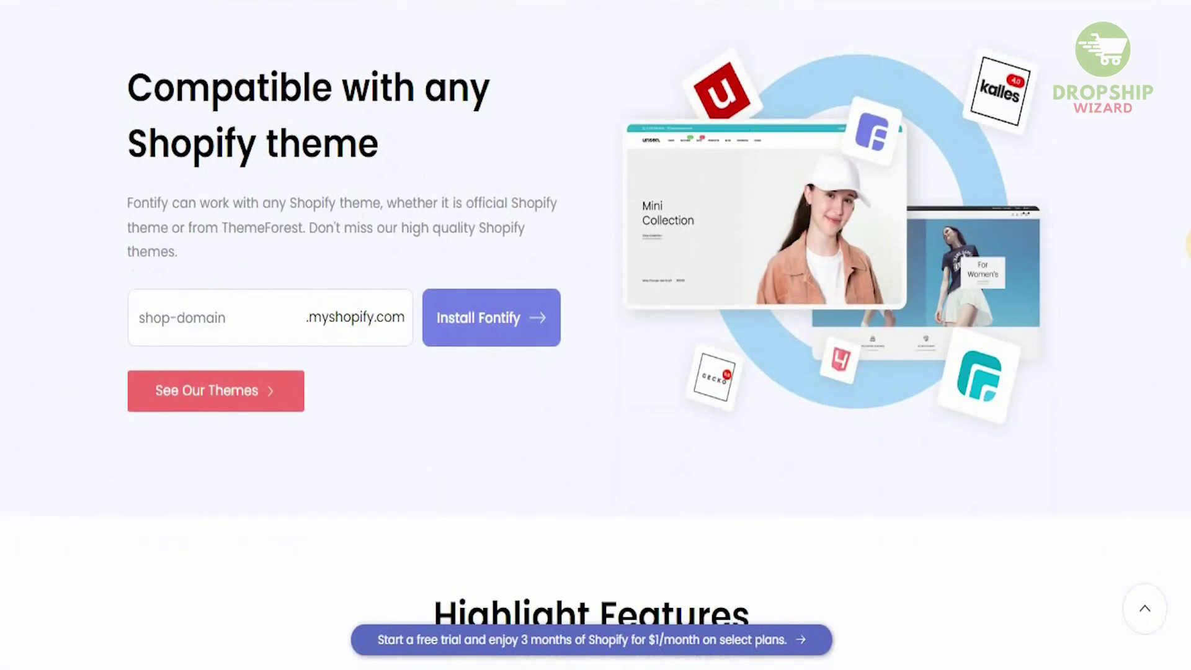
{"action": "scroll", "coordinate": [595, 335], "scroll_direction": "down", "scroll_amount": 1}
{"action": "scroll", "coordinate": [596, 335], "scroll_direction": "down", "scroll_amount": 2}
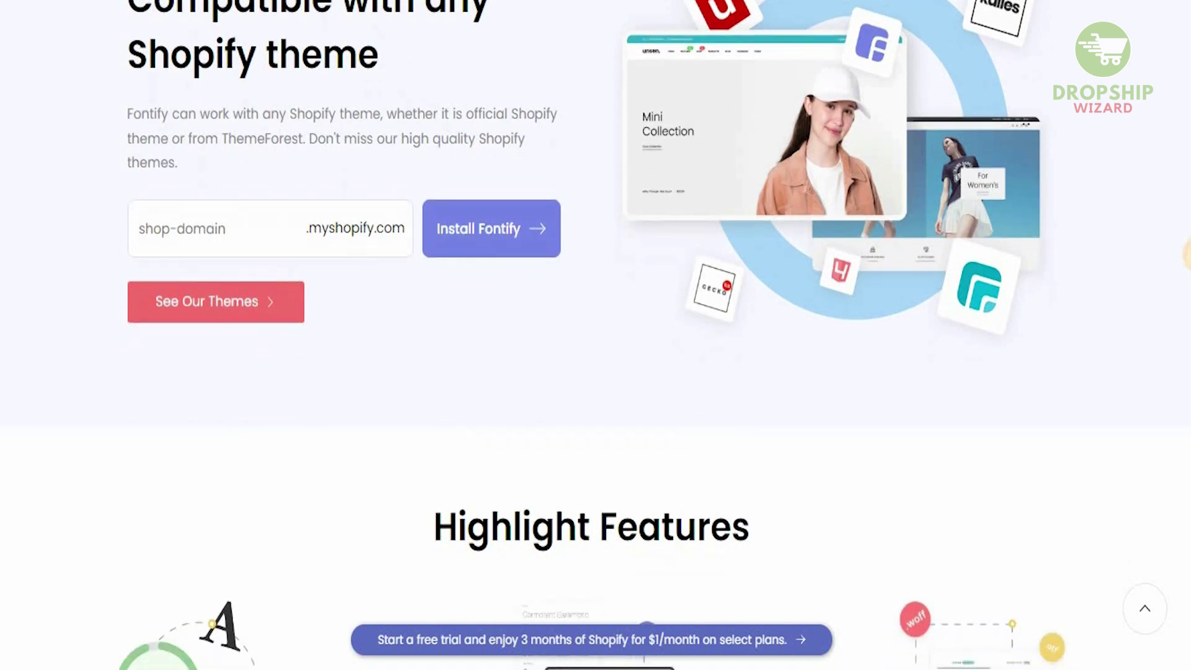
{"action": "scroll", "coordinate": [595, 335], "scroll_direction": "down", "scroll_amount": 6}
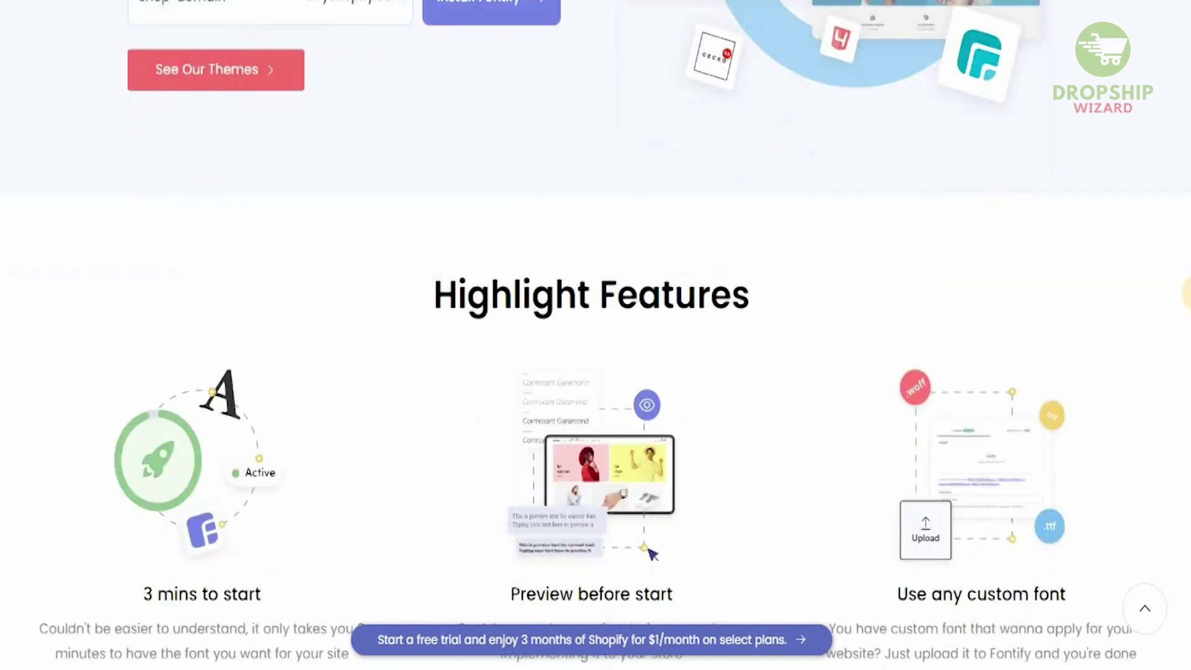
{"action": "scroll", "coordinate": [595, 335], "scroll_direction": "down", "scroll_amount": 8}
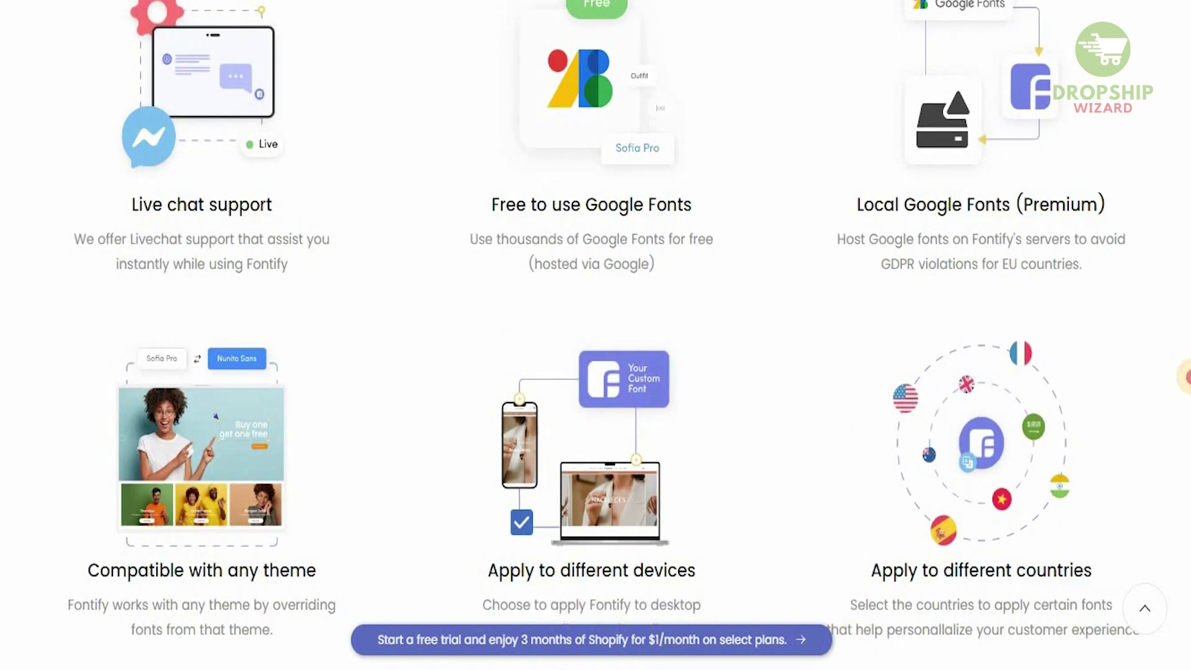
Review Fontify's remaining highlight features, its install section and the user testimonials on the demo page.
{"action": "scroll", "coordinate": [596, 335], "scroll_direction": "up", "scroll_amount": 5}
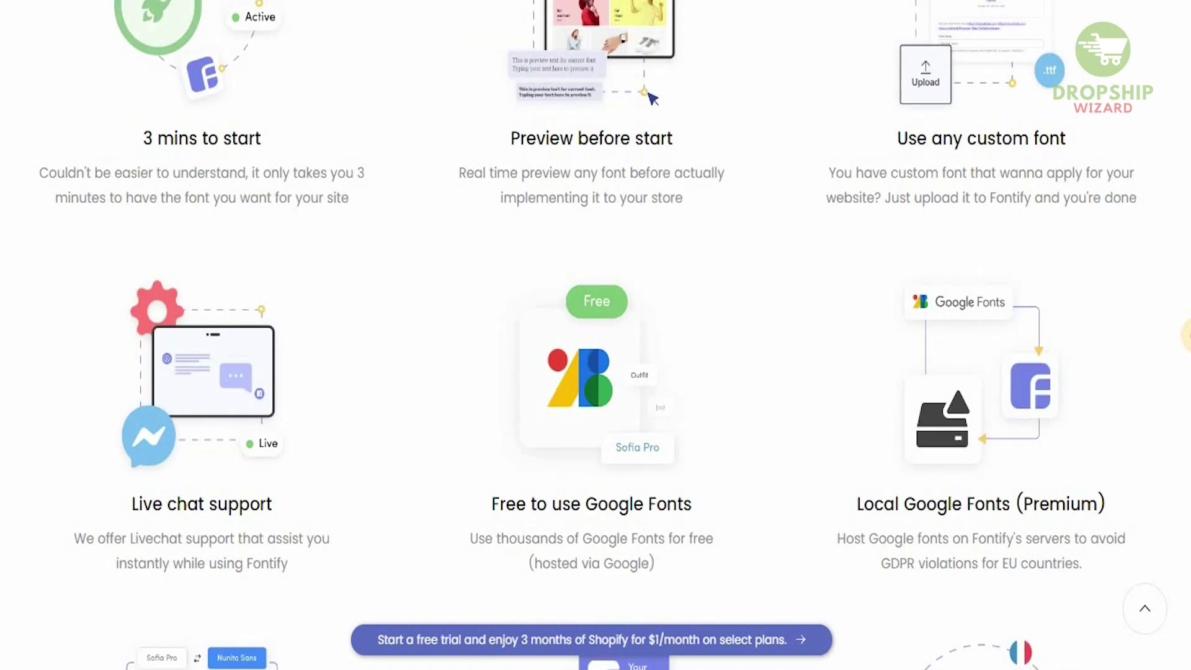
{"action": "scroll", "coordinate": [595, 335], "scroll_direction": "down", "scroll_amount": 1}
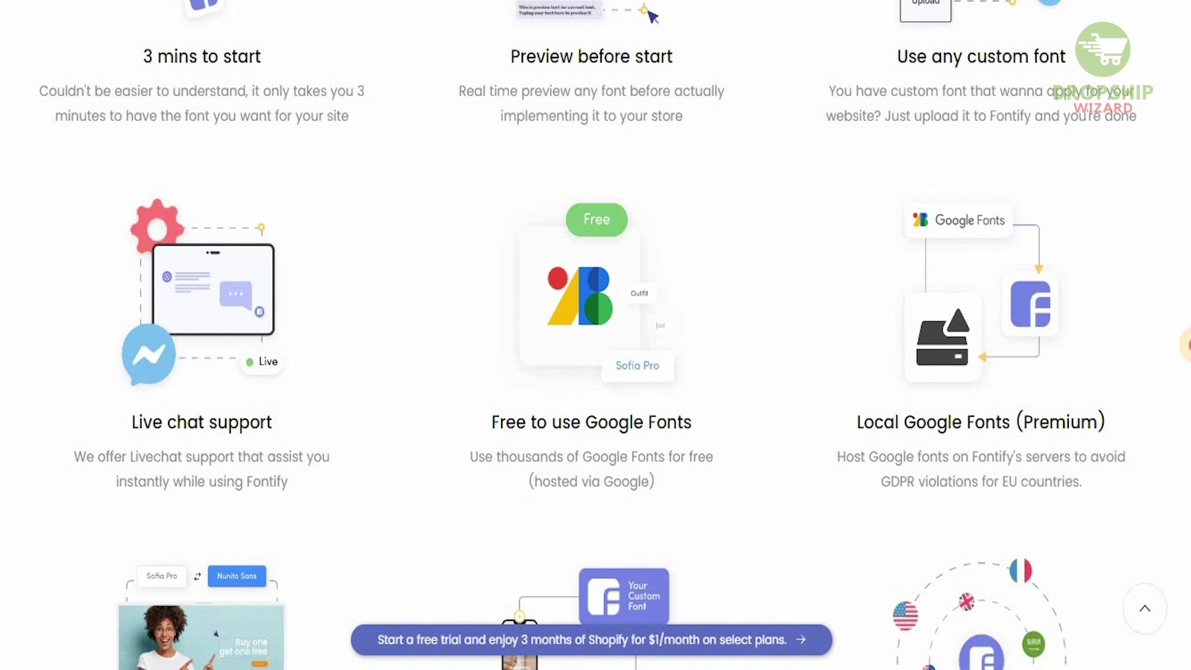
{"action": "scroll", "coordinate": [596, 335], "scroll_direction": "down", "scroll_amount": 1}
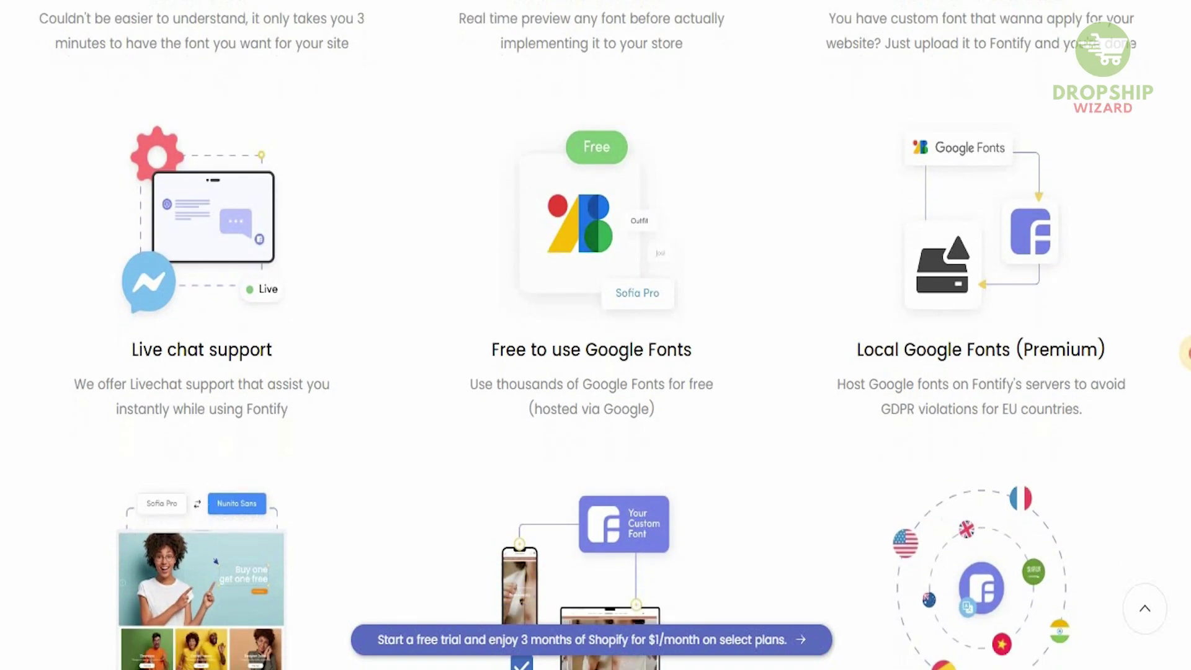
{"action": "scroll", "coordinate": [595, 335], "scroll_direction": "down", "scroll_amount": 3}
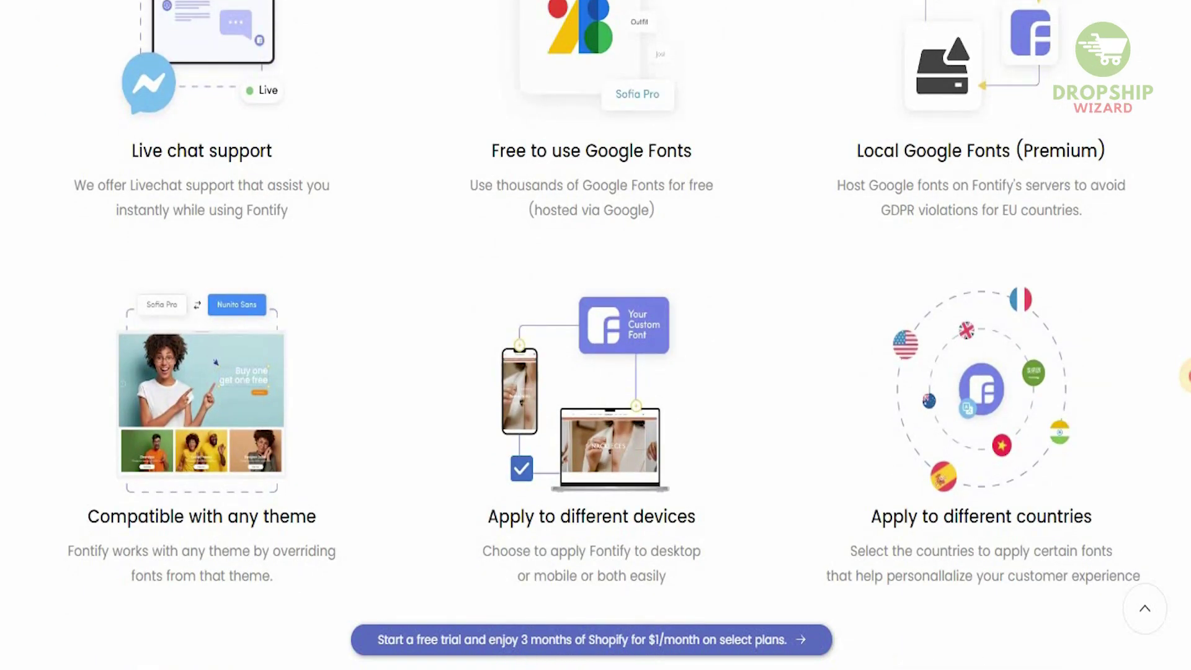
{"action": "scroll", "coordinate": [595, 335], "scroll_direction": "down", "scroll_amount": 1}
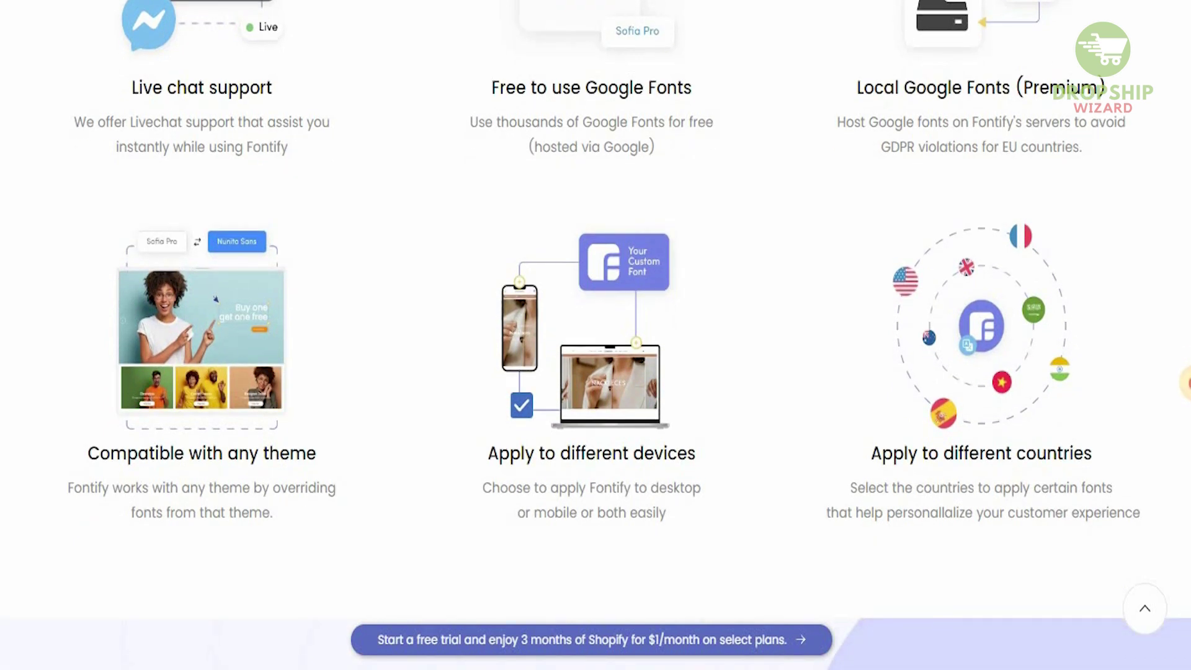
{"action": "scroll", "coordinate": [595, 335], "scroll_direction": "down", "scroll_amount": 2}
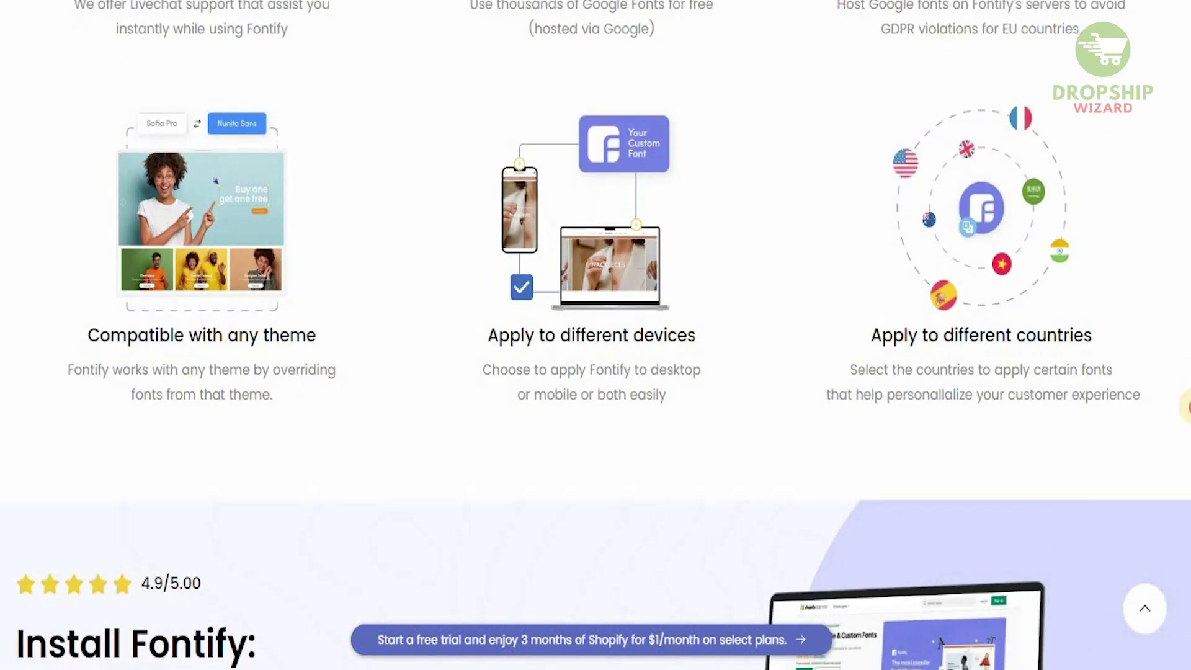
{"action": "scroll", "coordinate": [595, 335], "scroll_direction": "down", "scroll_amount": 8}
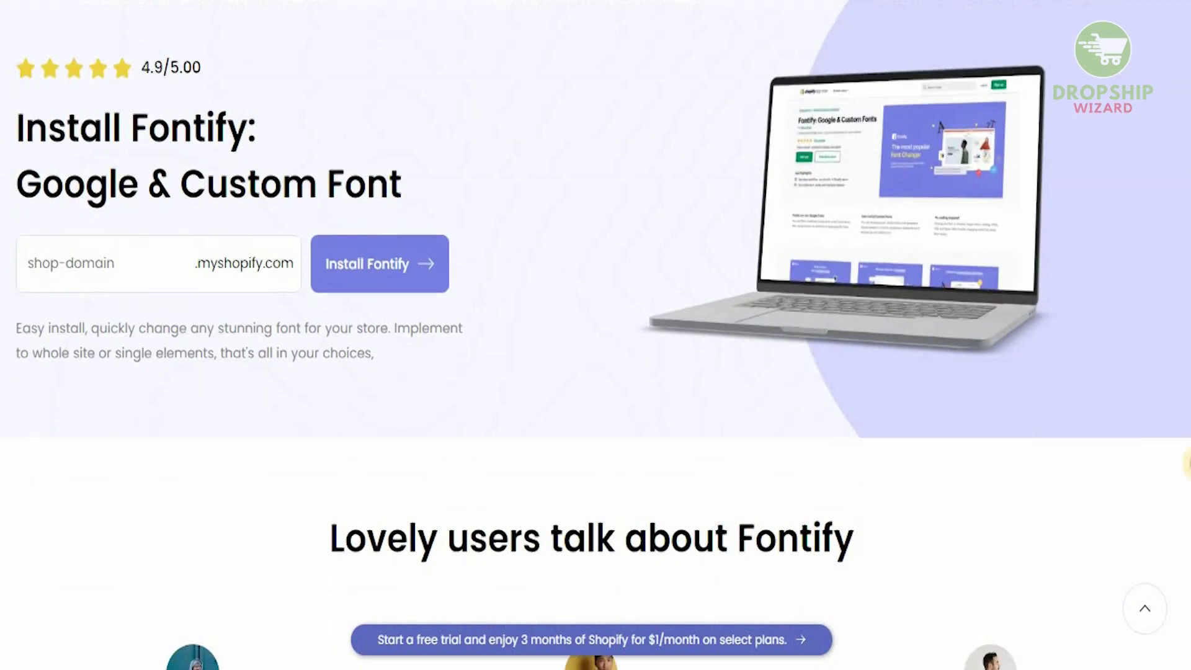
{"action": "scroll", "coordinate": [595, 335], "scroll_direction": "down", "scroll_amount": 6}
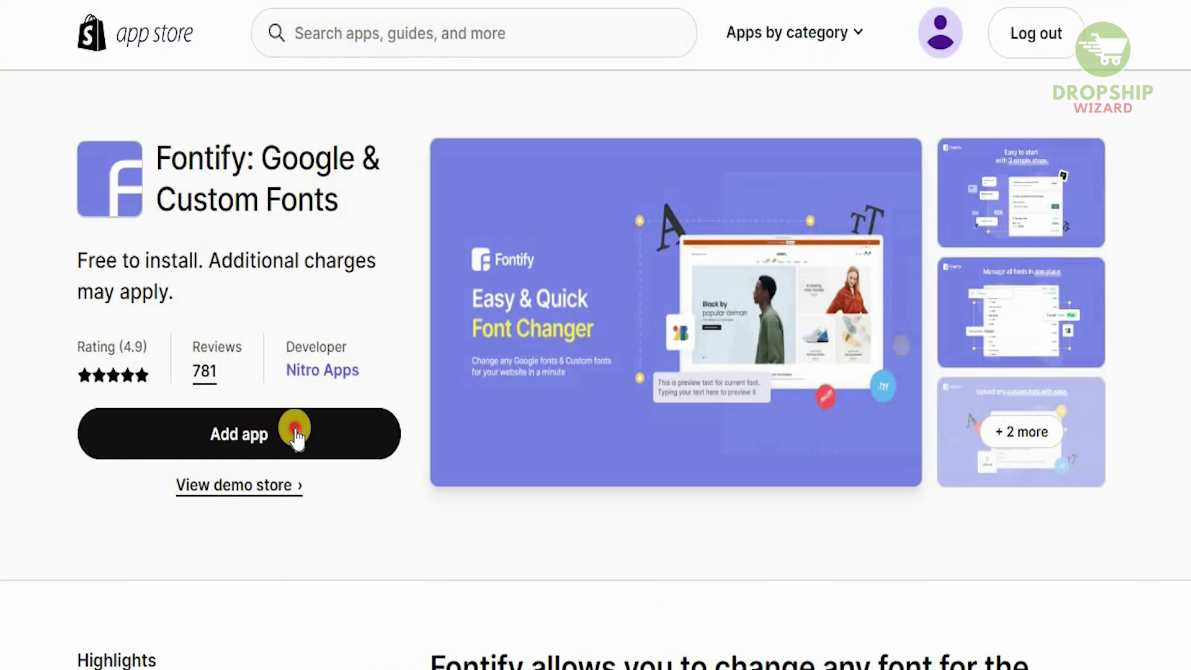
Install the Fontify: Google & Custom Fonts app on the store from its listing and enable it for applying fonts.
{"action": "left_click", "coordinate": [295, 429]}
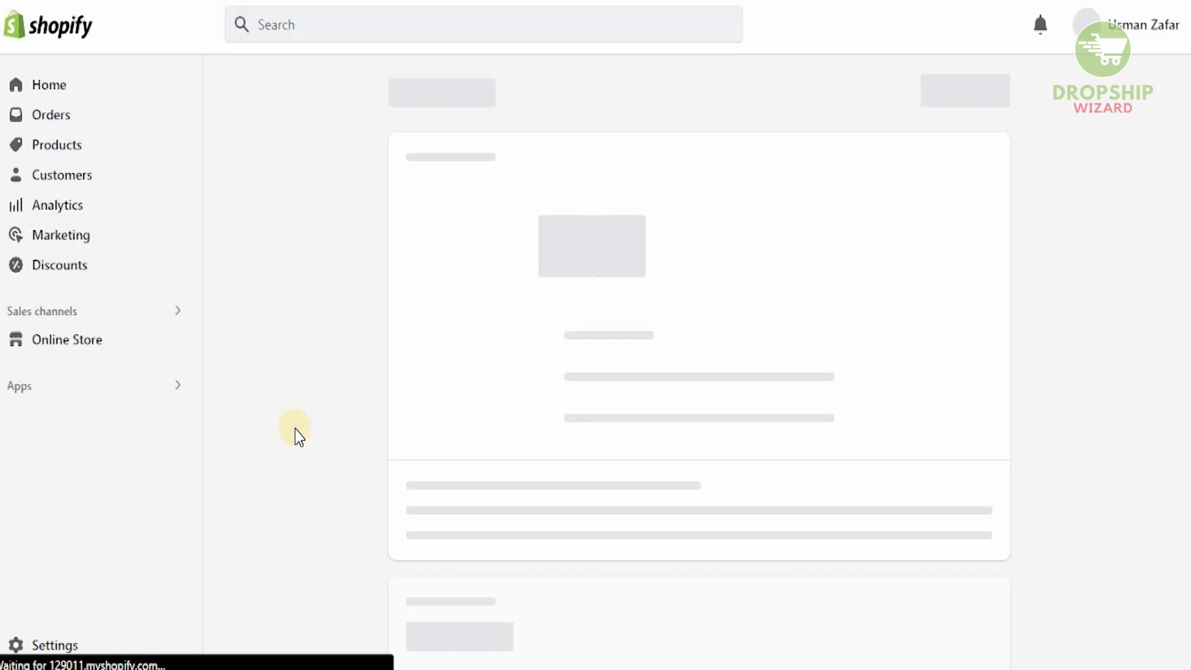
{"action": "left_click", "coordinate": [965, 96]}
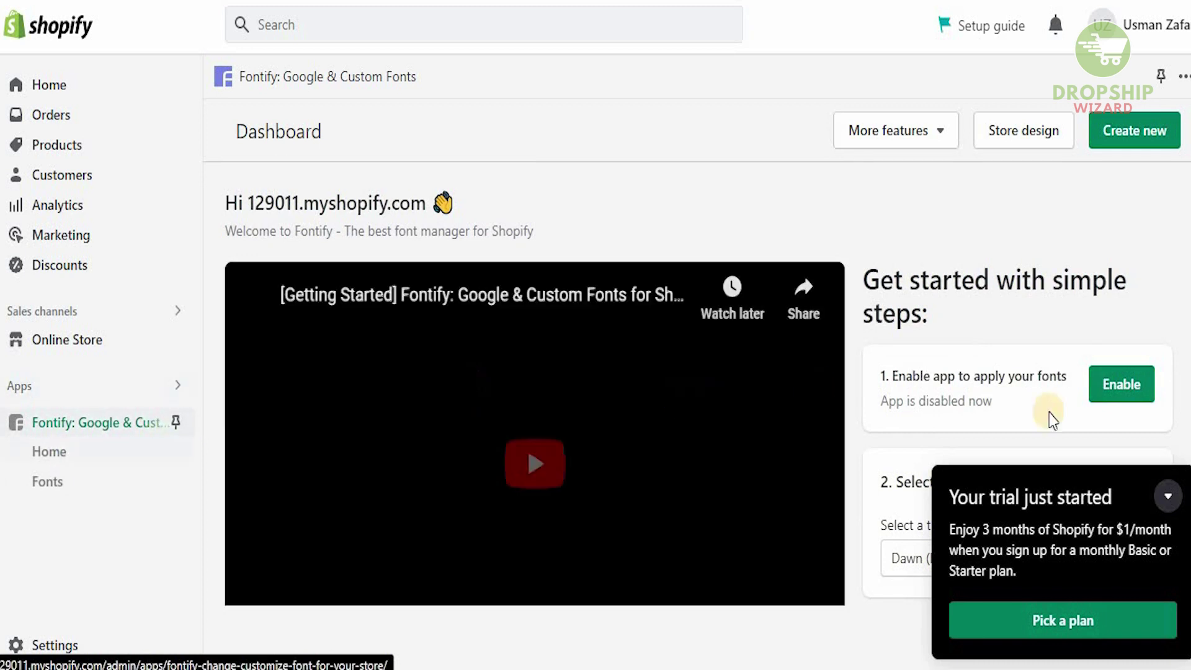
{"action": "left_click", "coordinate": [1168, 496]}
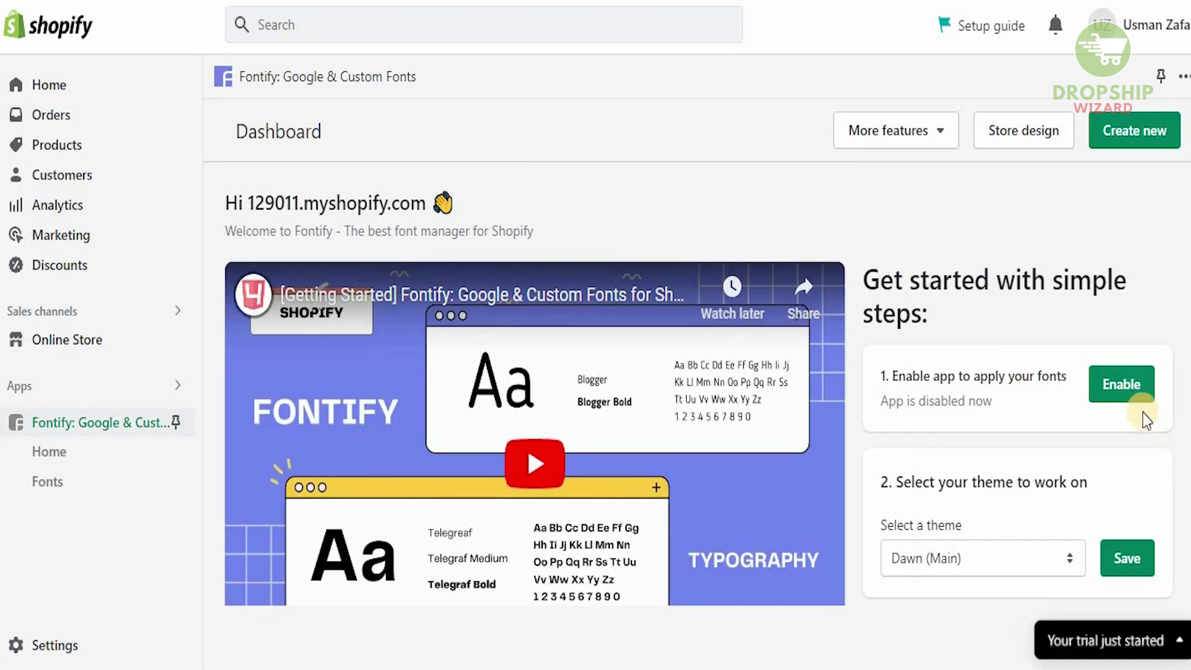
{"action": "left_click", "coordinate": [1134, 400]}
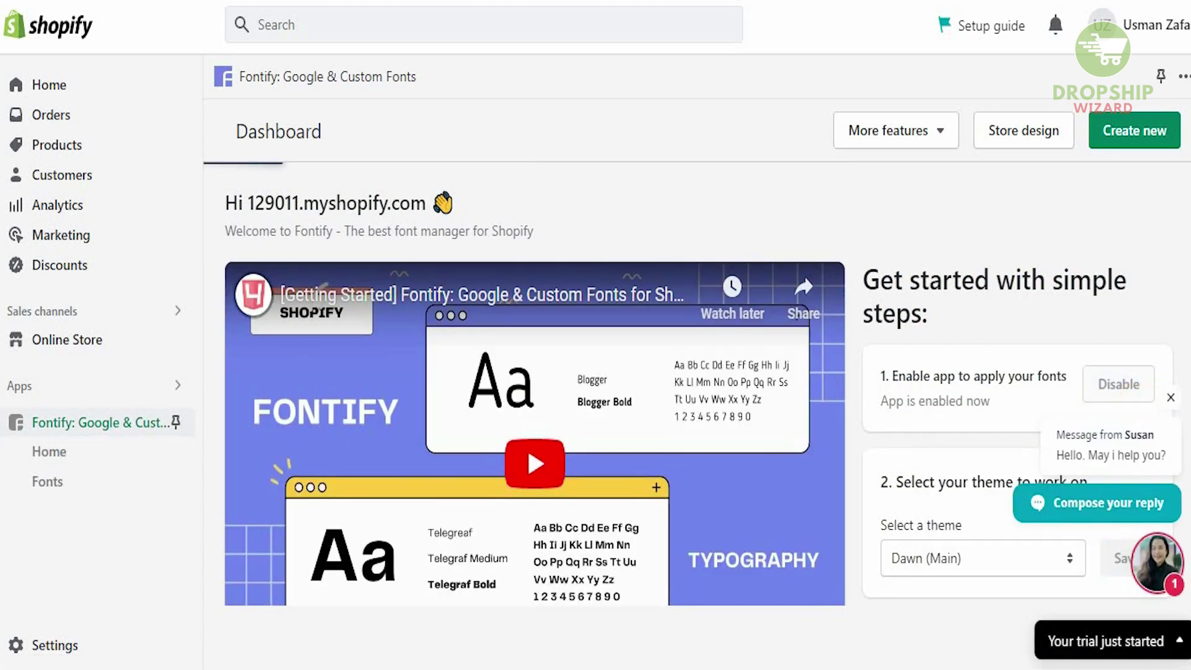
Choose Dawn (Main) as the theme to work on in Fontify's getting-started steps.
{"action": "scroll", "coordinate": [1040, 364], "scroll_direction": "down", "scroll_amount": 3}
{"action": "scroll", "coordinate": [1040, 364], "scroll_direction": "up", "scroll_amount": 3}
{"action": "scroll", "coordinate": [1042, 372], "scroll_direction": "down", "scroll_amount": 5}
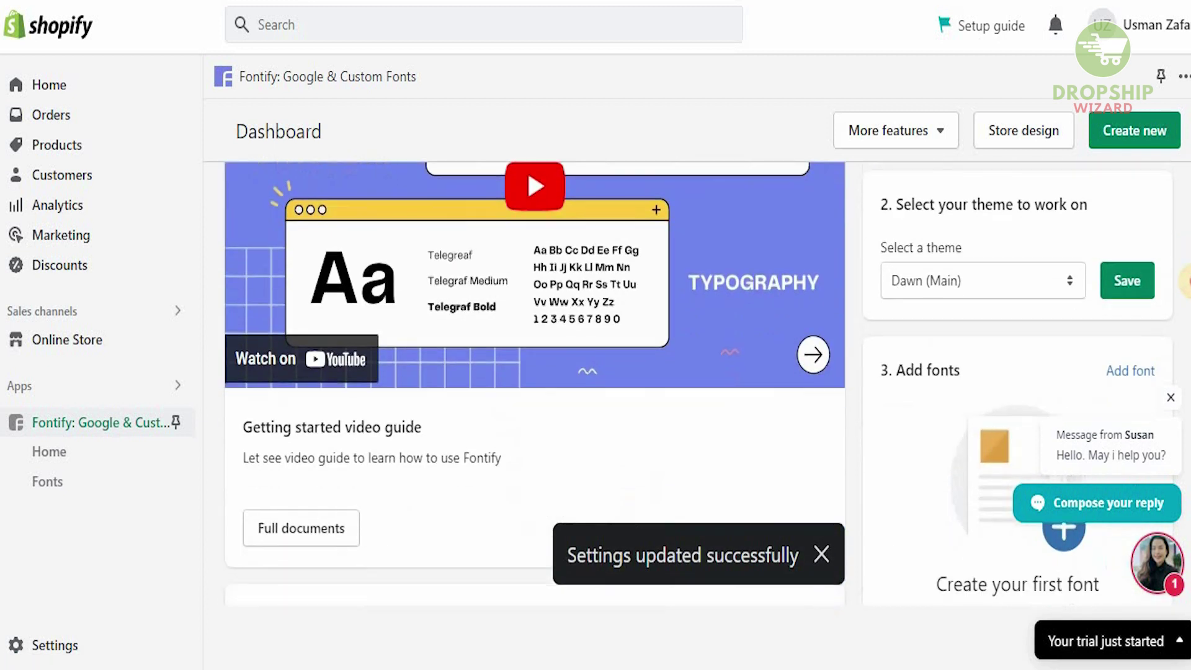
{"action": "left_click", "coordinate": [1040, 285]}
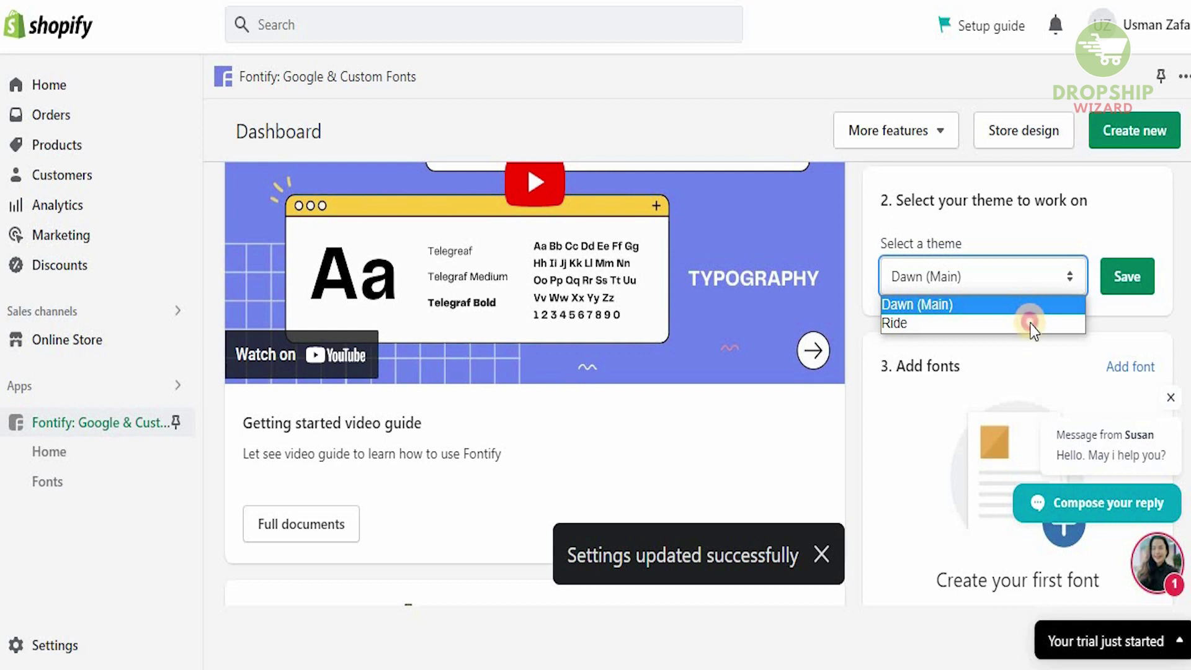
{"action": "left_click", "coordinate": [1031, 309]}
Start a new font in Fontify and choose Noto Sans NKo from the free Google fonts as its source.
{"action": "scroll", "coordinate": [533, 385], "scroll_direction": "down", "scroll_amount": 5}
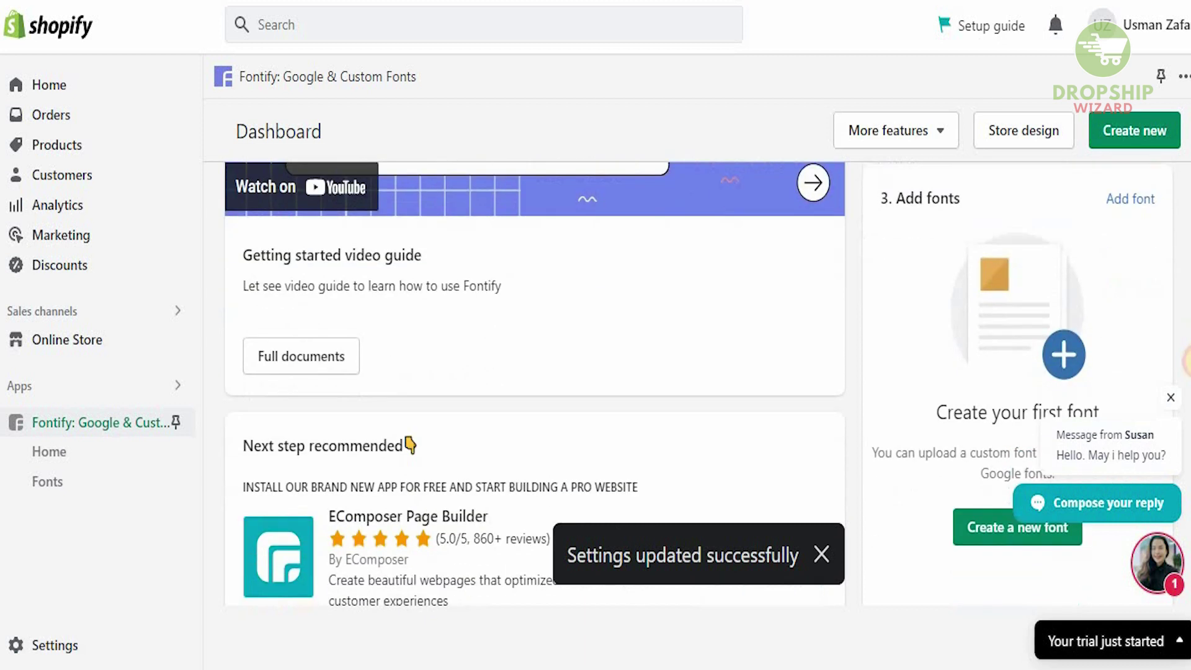
{"action": "scroll", "coordinate": [1051, 336], "scroll_direction": "down", "scroll_amount": 2}
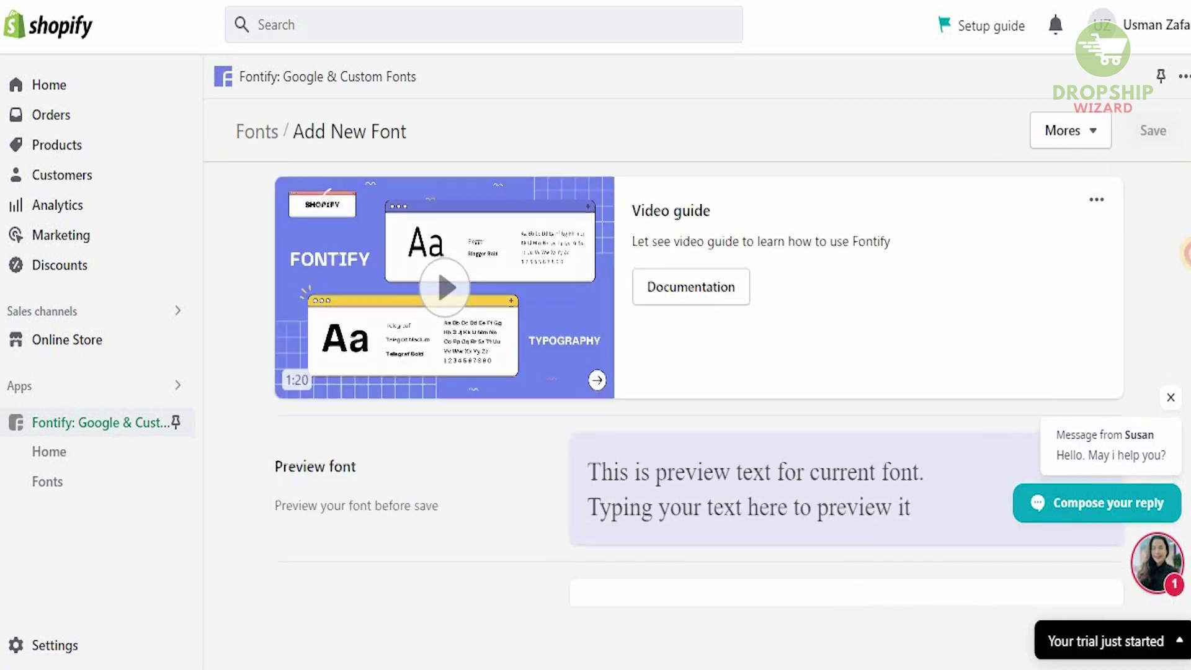
{"action": "scroll", "coordinate": [732, 383], "scroll_direction": "down", "scroll_amount": 8}
{"action": "scroll", "coordinate": [732, 385], "scroll_direction": "up", "scroll_amount": 2}
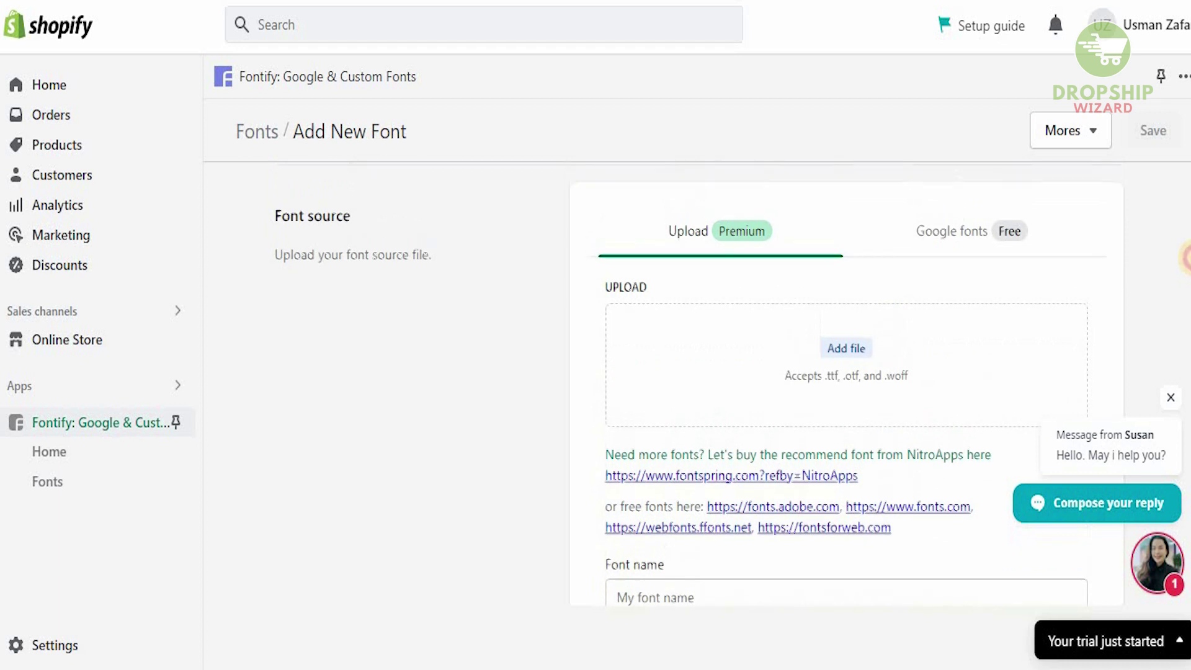
{"action": "left_click", "coordinate": [963, 240]}
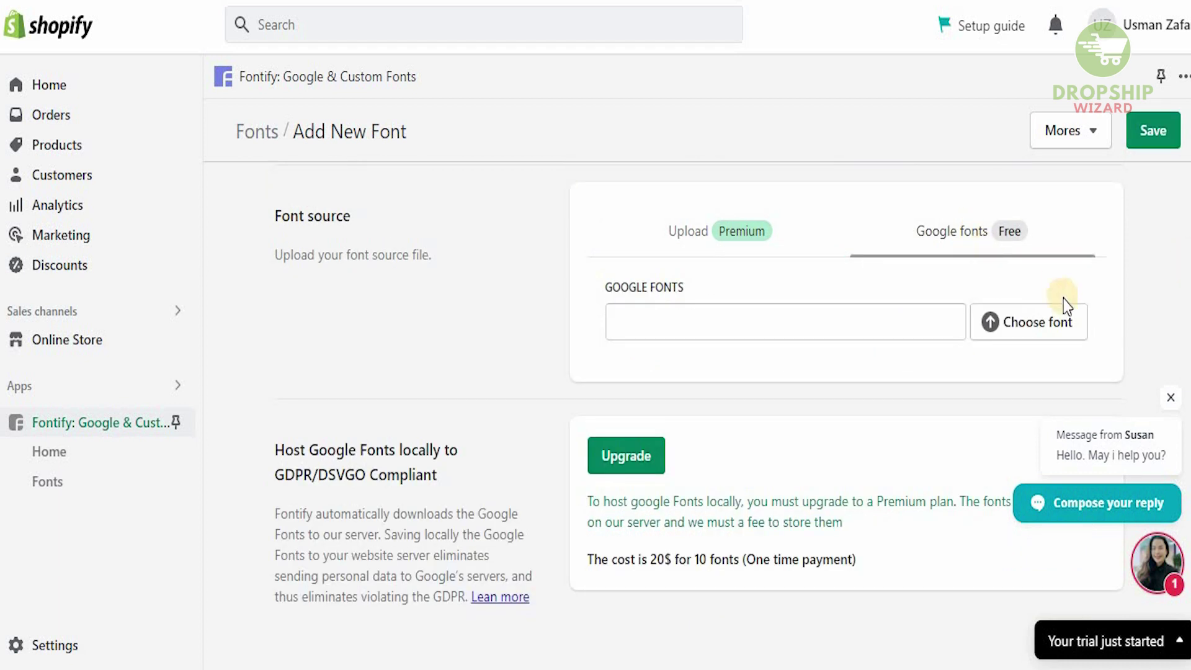
{"action": "left_click", "coordinate": [1056, 320]}
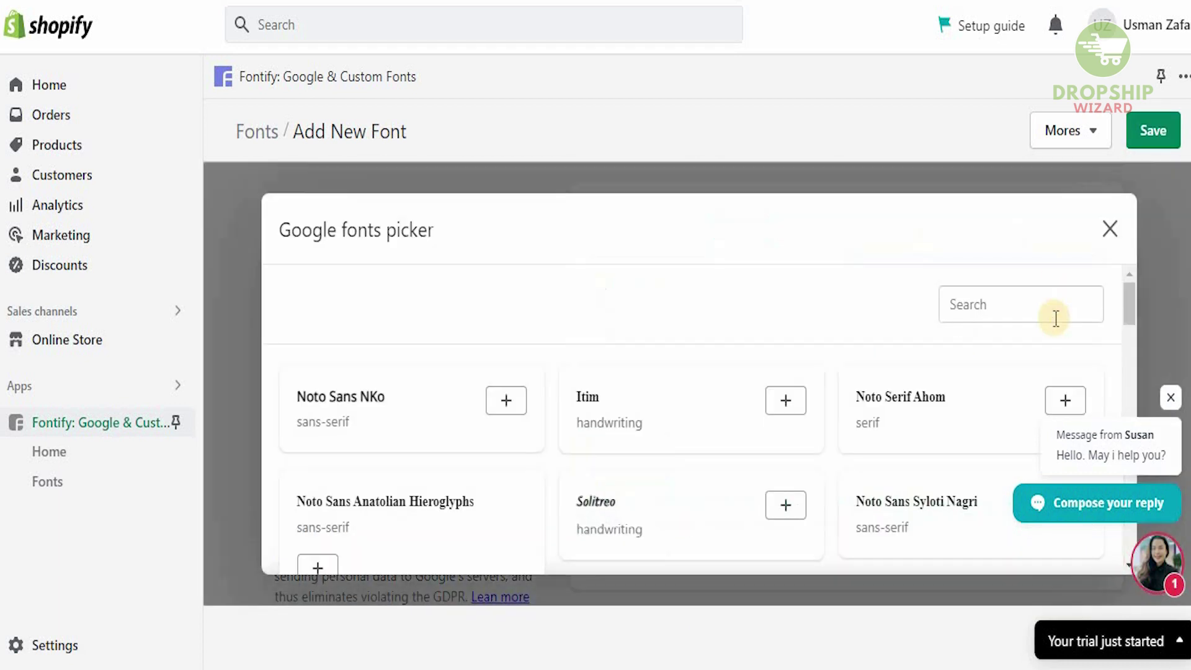
{"action": "left_click", "coordinate": [506, 401]}
Assign the new font to all elements, including headline, paragraph, link and list tags, save it, and return to Fontify's home.
{"action": "scroll", "coordinate": [845, 425], "scroll_direction": "down", "scroll_amount": 6}
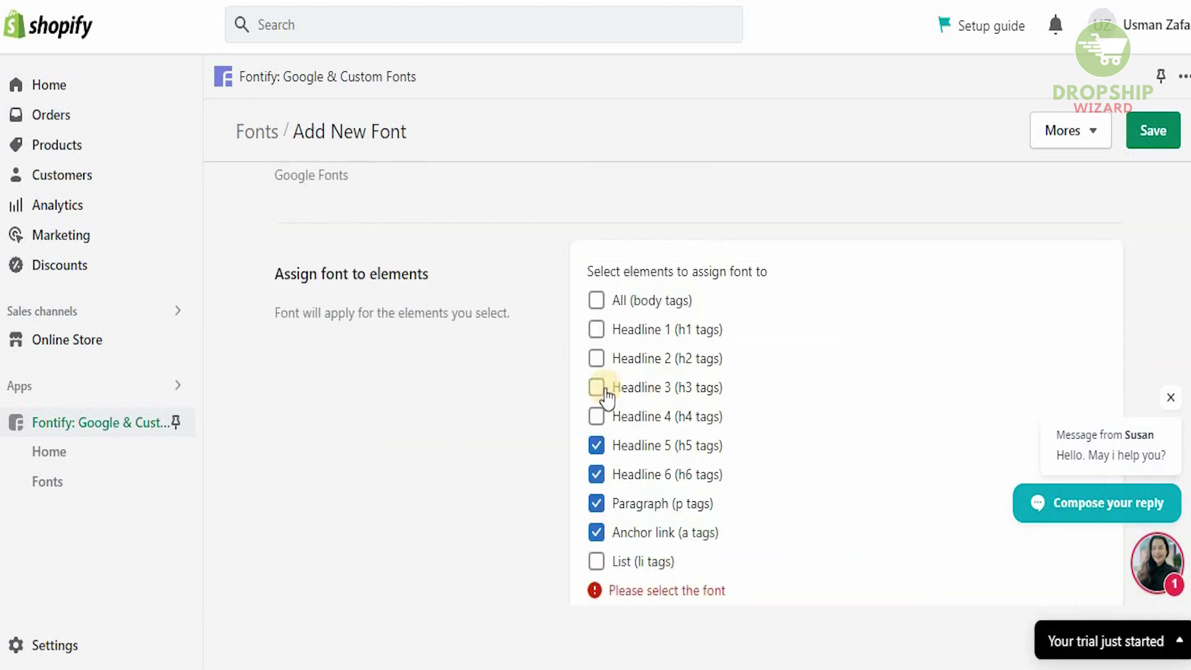
{"action": "left_click", "coordinate": [598, 308]}
{"action": "scroll", "coordinate": [699, 383], "scroll_direction": "down", "scroll_amount": 10}
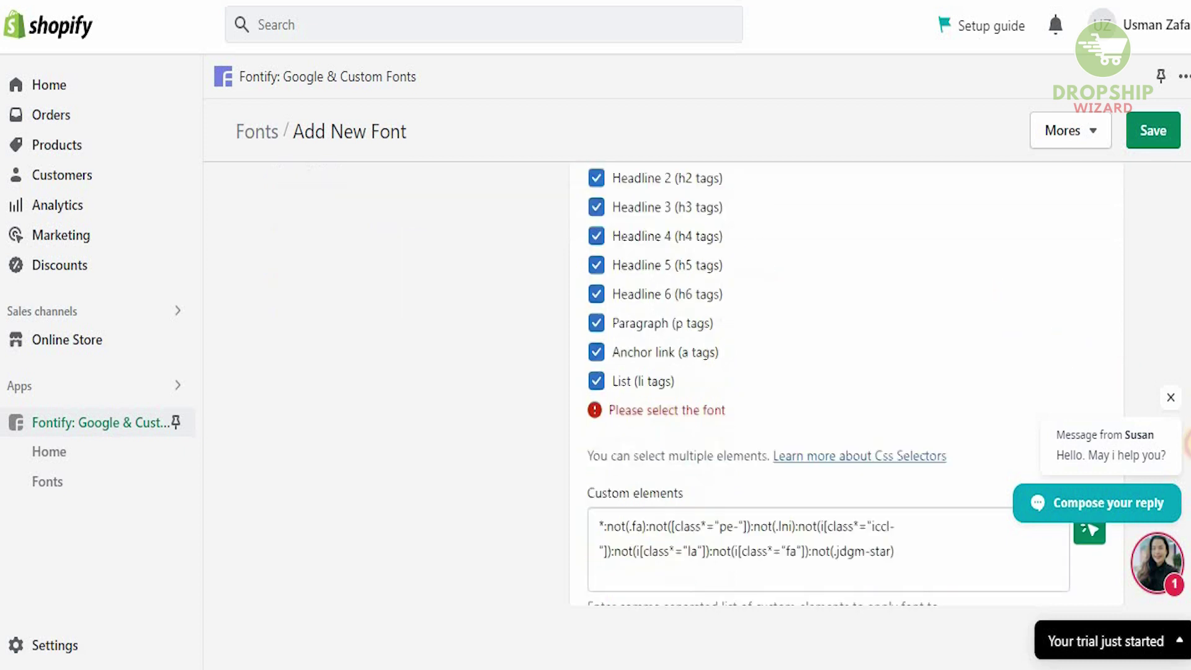
{"action": "scroll", "coordinate": [699, 384], "scroll_direction": "down", "scroll_amount": 3}
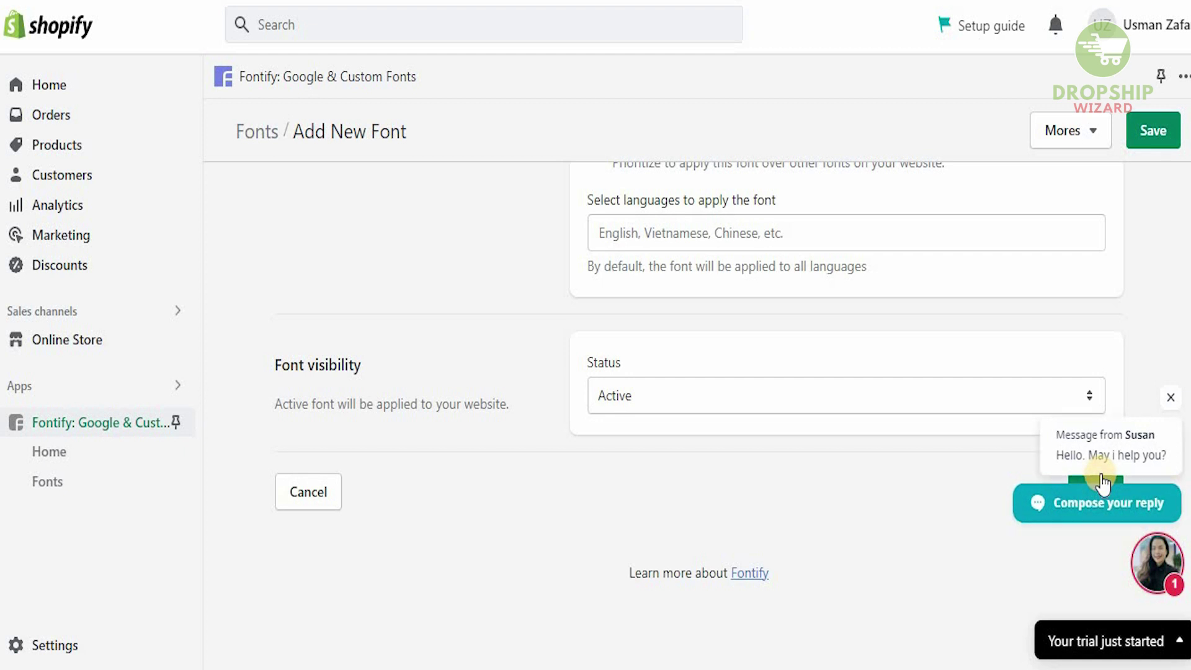
{"action": "left_click", "coordinate": [1143, 142]}
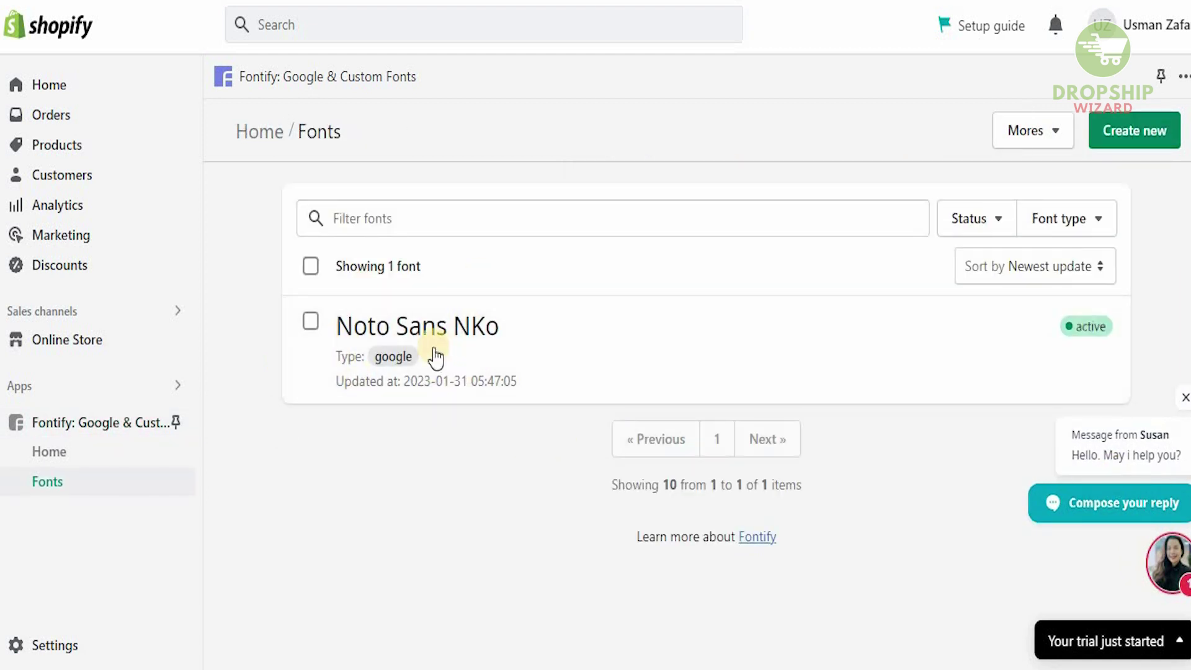
{"action": "left_click", "coordinate": [132, 453]}
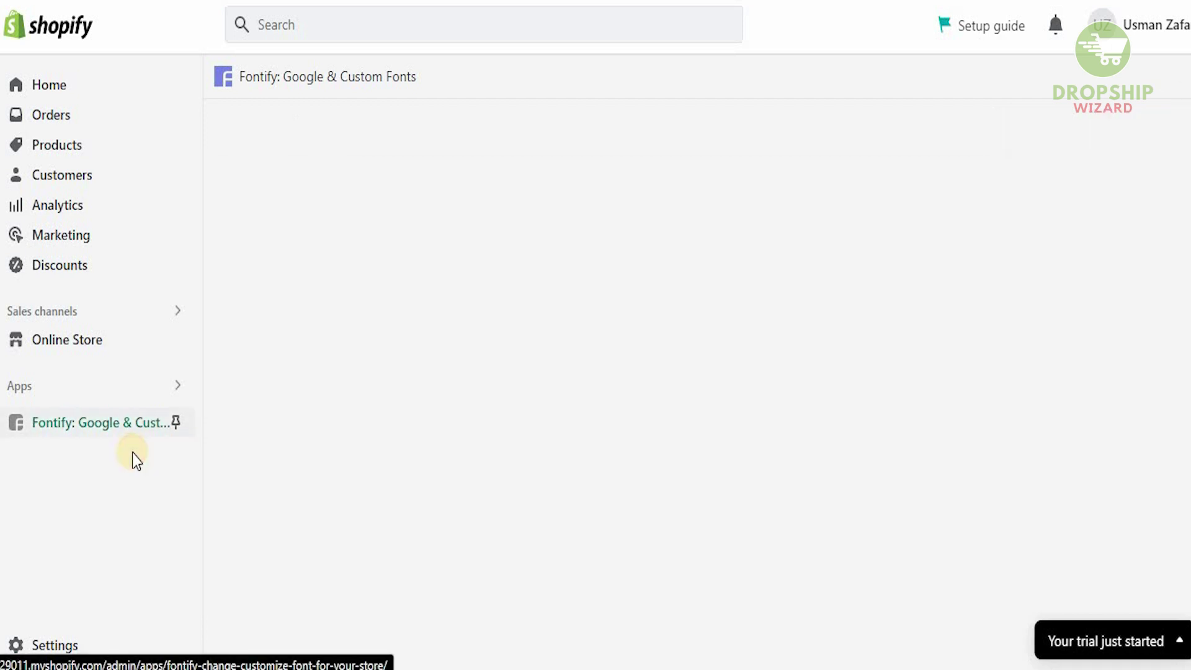